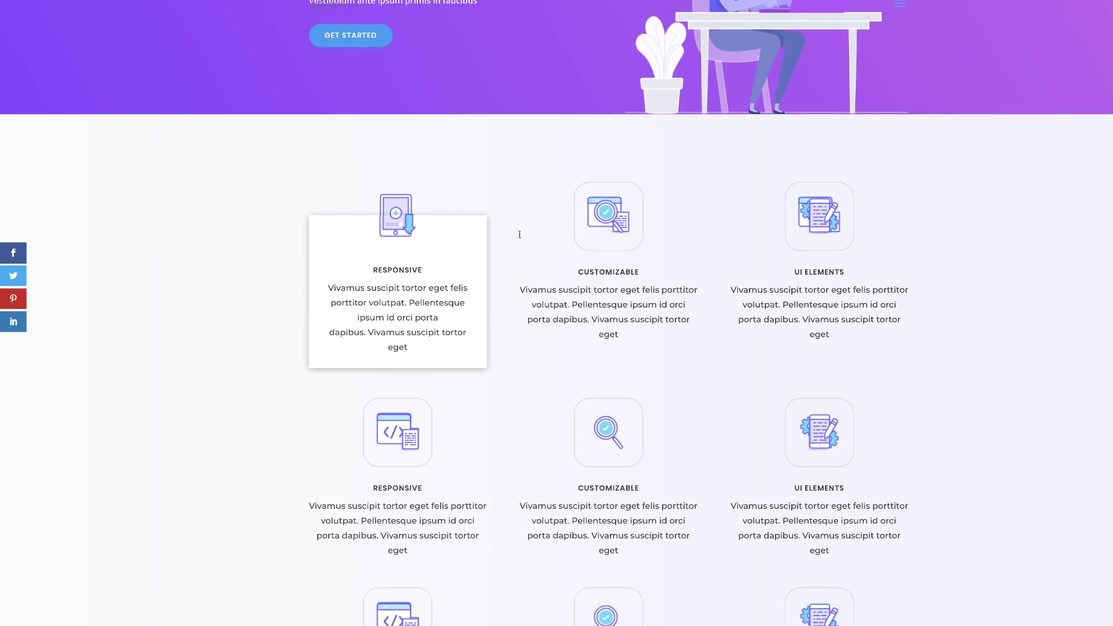
- Scroll through the finished demo page to the World-Class Productivity section
scroll(275, 339, "down", 10)
scroll(274, 338, "down", 4)
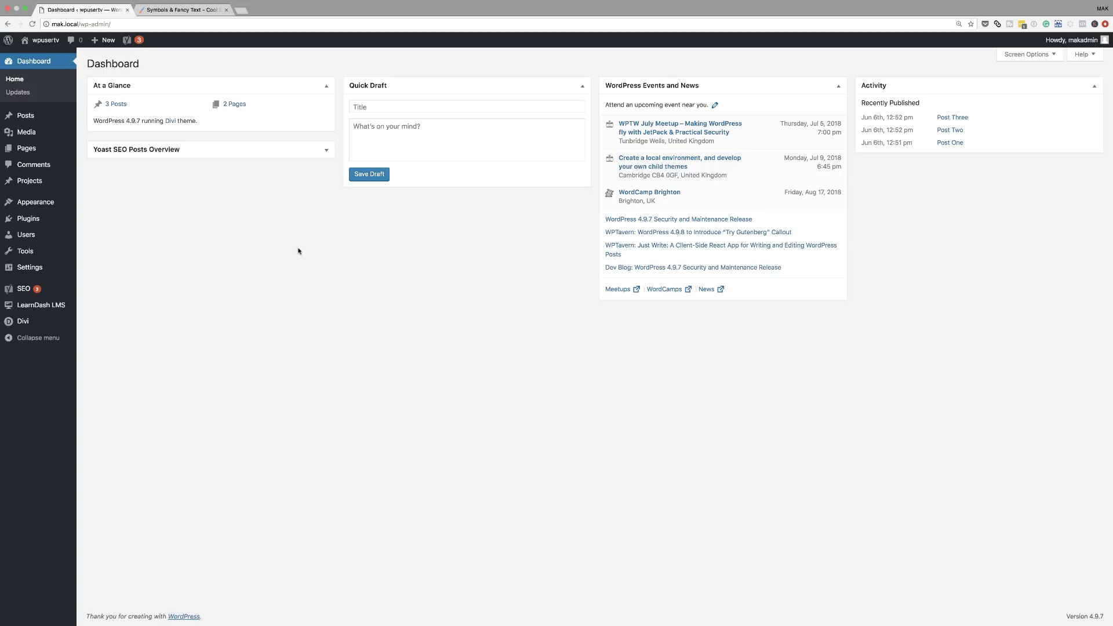
- Add a new page titled 'Unique Overlapping Effect' and open it in the Divi Visual Builder
mouse_move(36, 150)
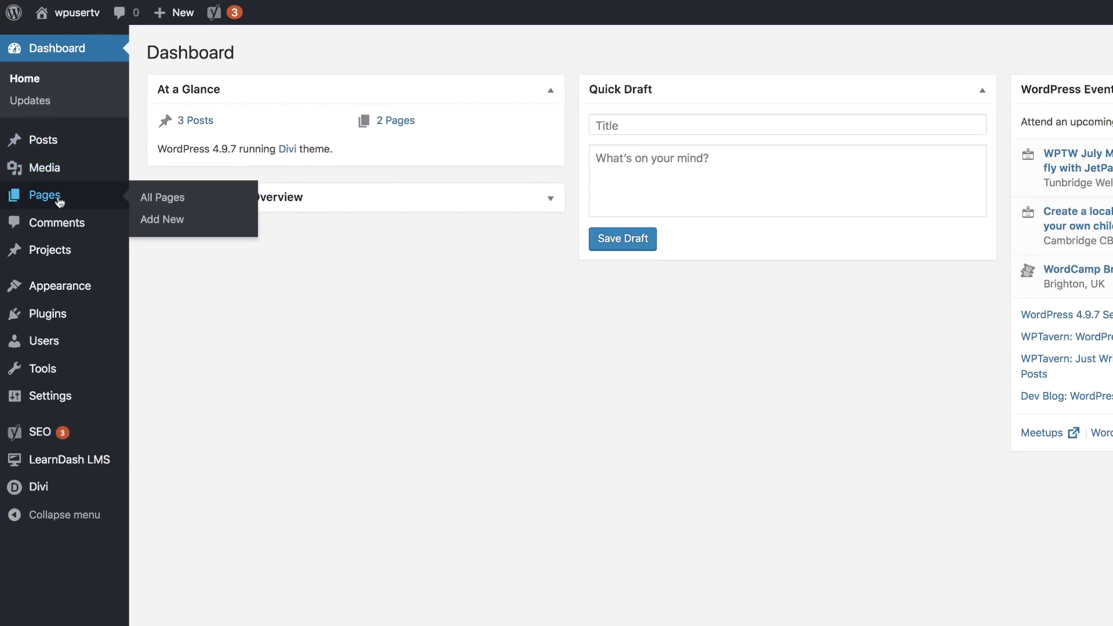
left_click(165, 225)
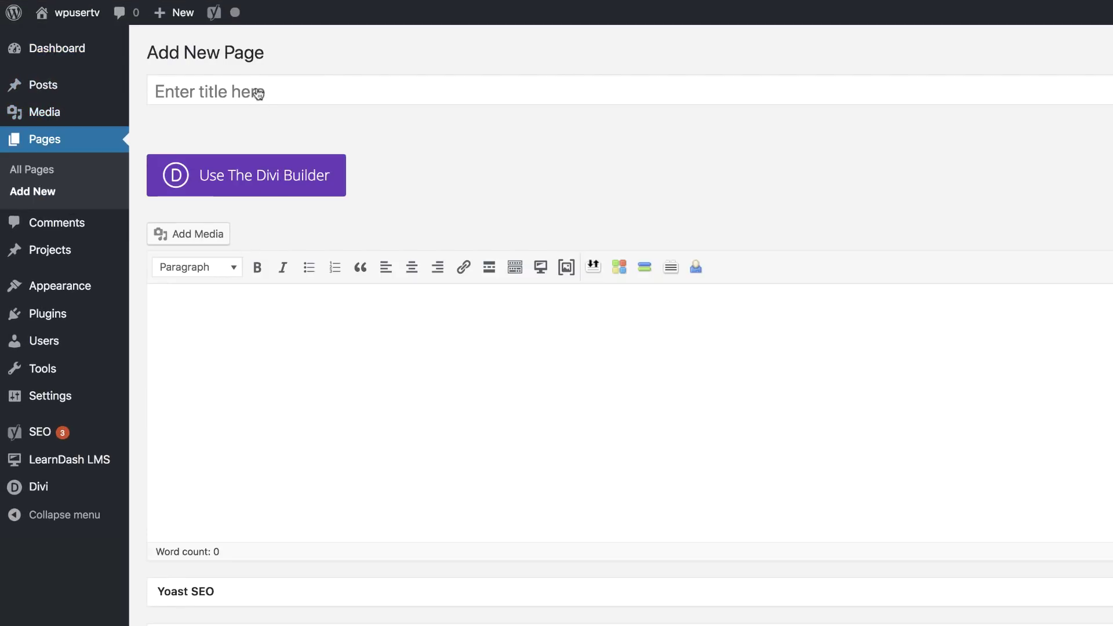
left_click(256, 92)
type("Unique Overlapping Effect")
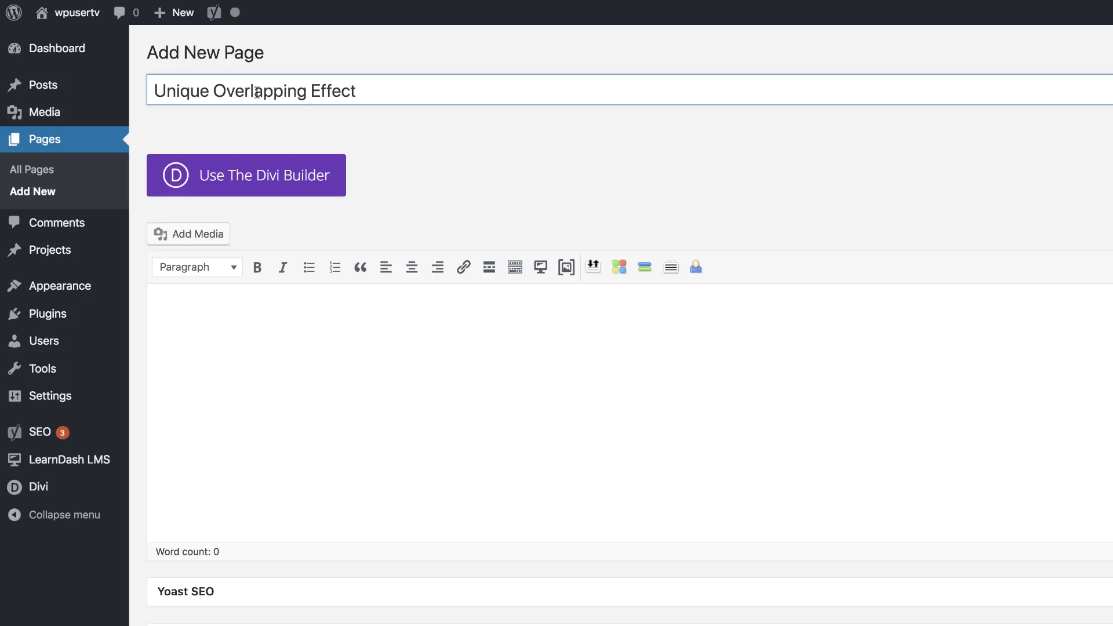
left_click(297, 183)
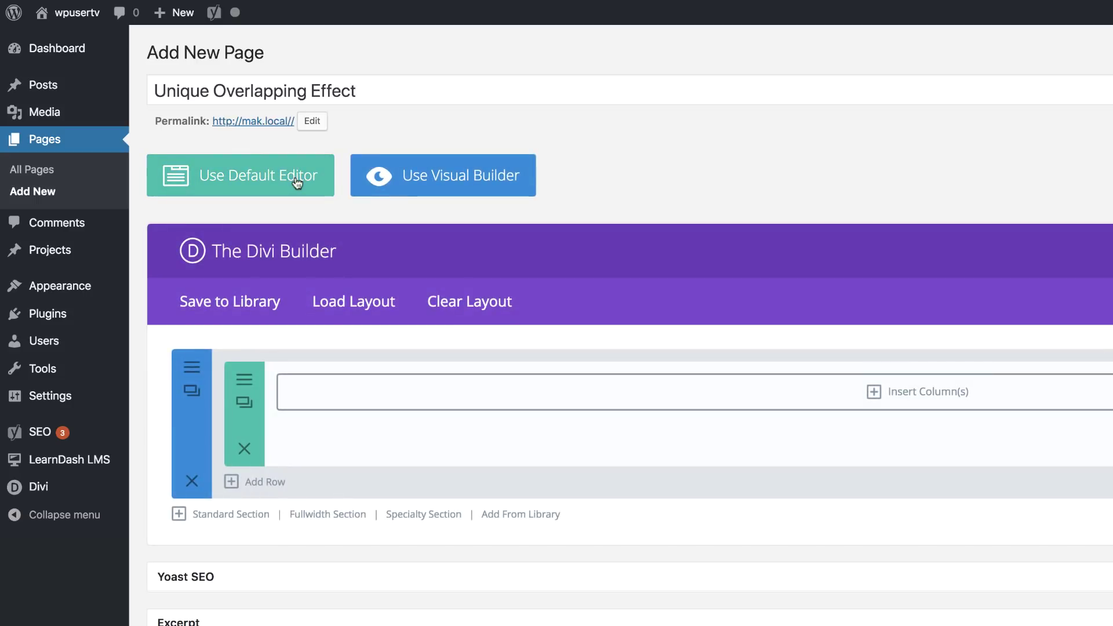
left_click(447, 182)
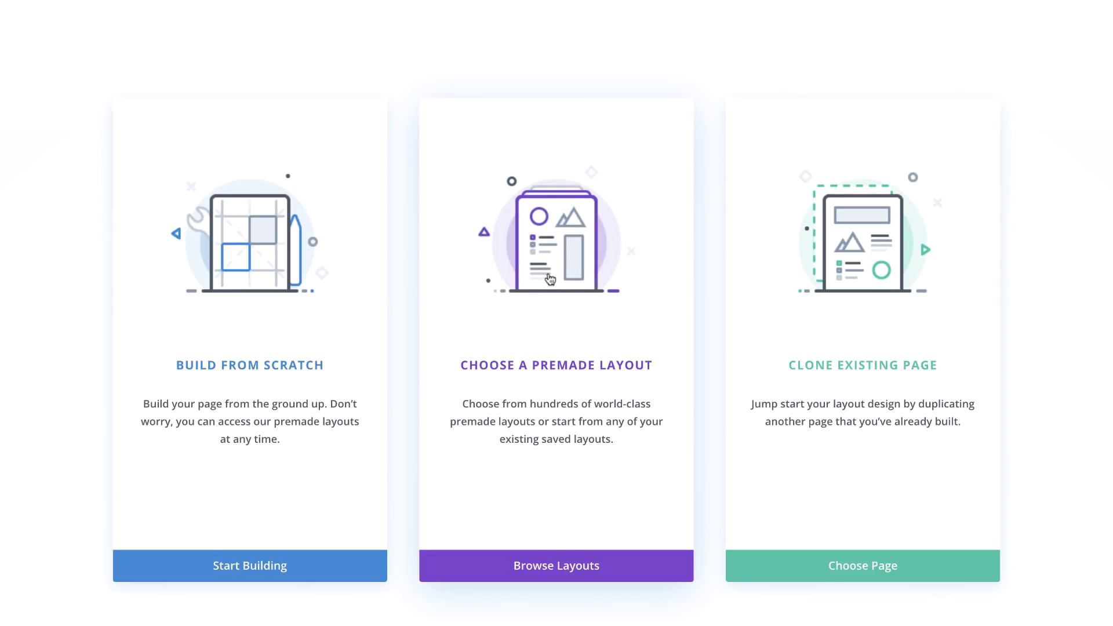
- Load the Software Marketing pack's Features premade layout into the page
left_click(564, 331)
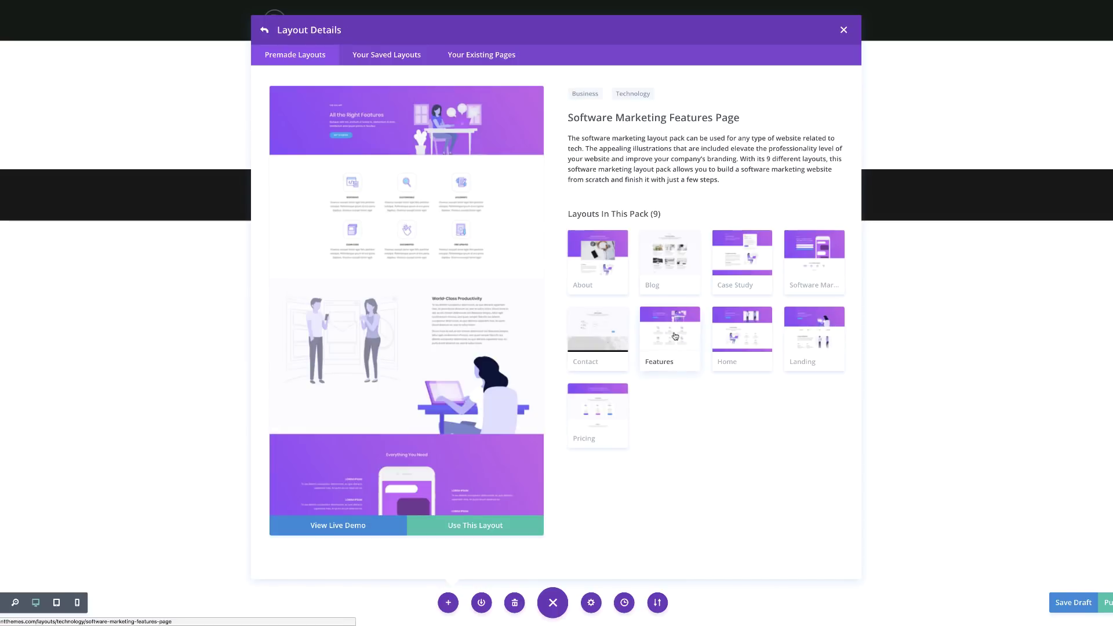
left_click(470, 525)
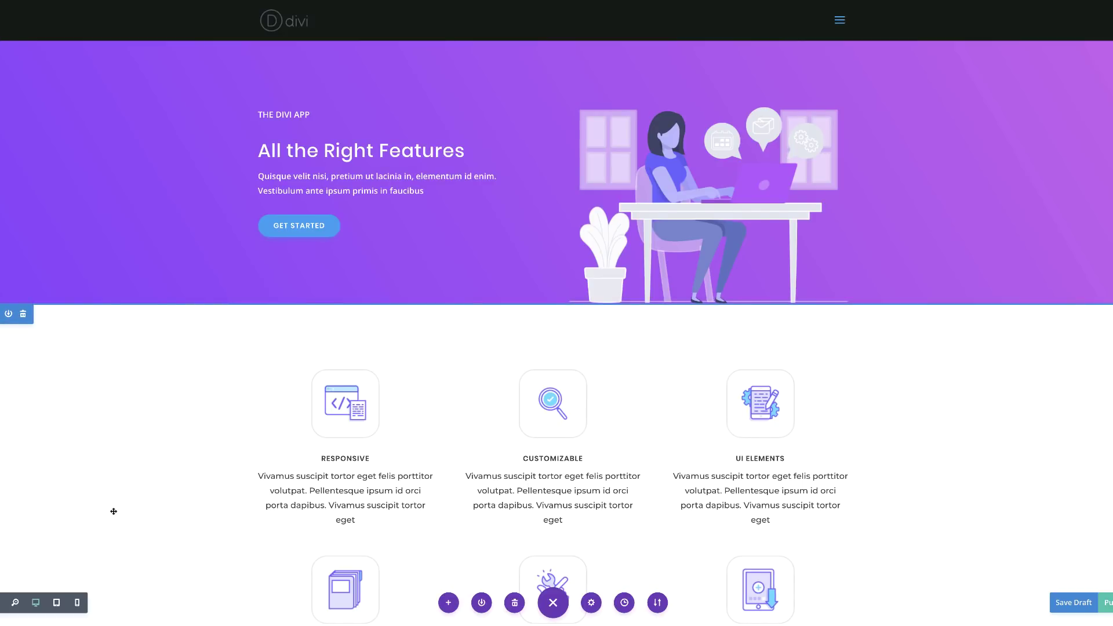
mouse_move(308, 437)
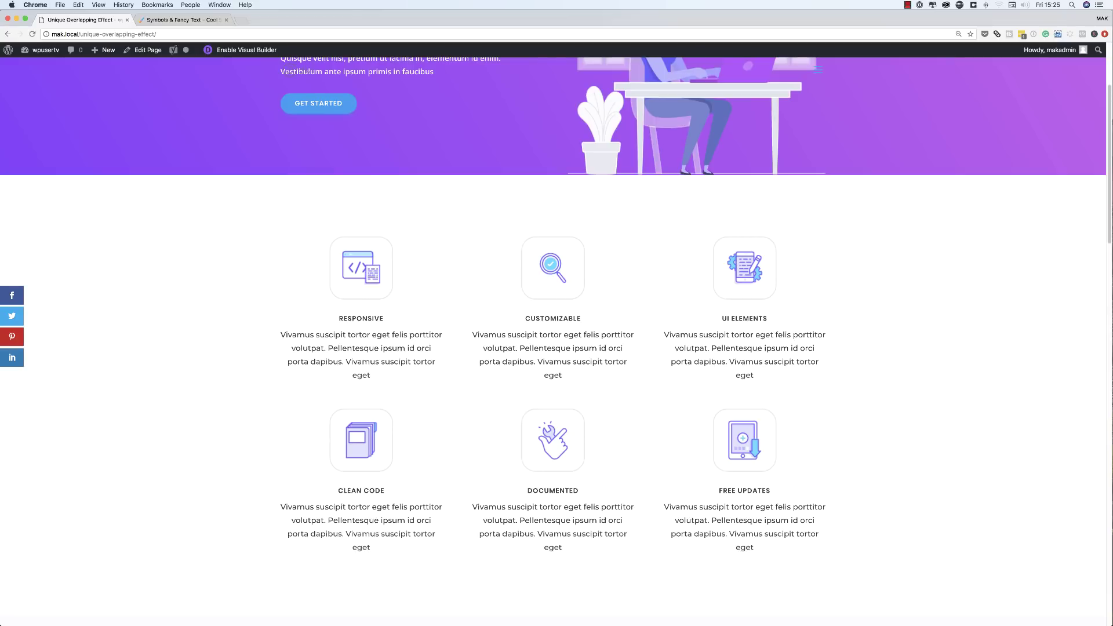
- In Preview, cut away the right part of app-marketing-icon-10-6.png and save it
key("super+Tab")
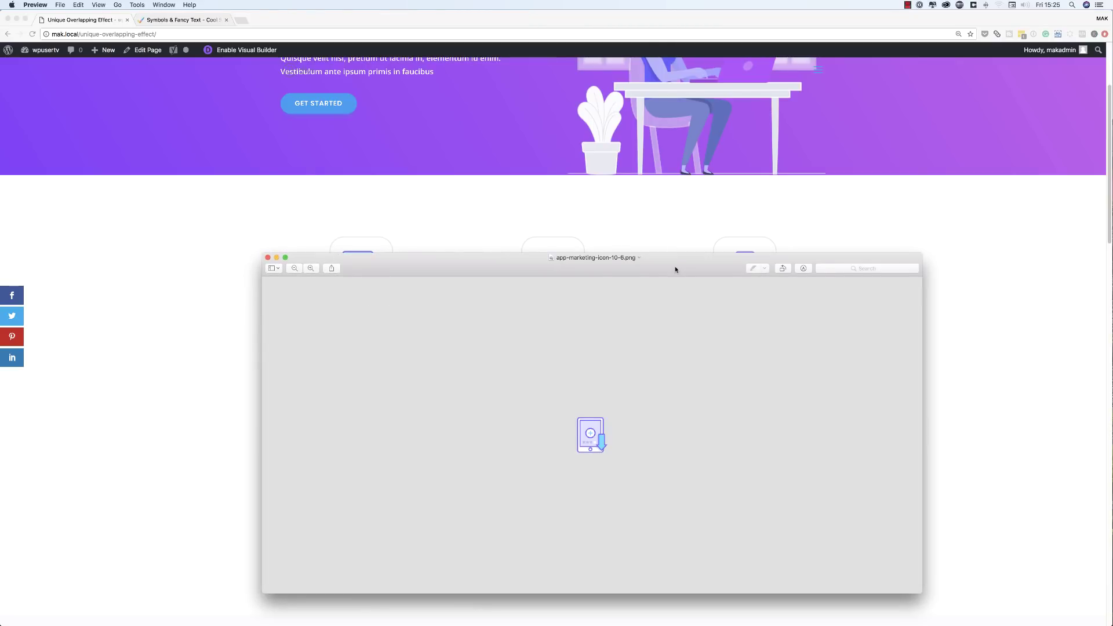
left_click_drag(676, 269, 687, 127)
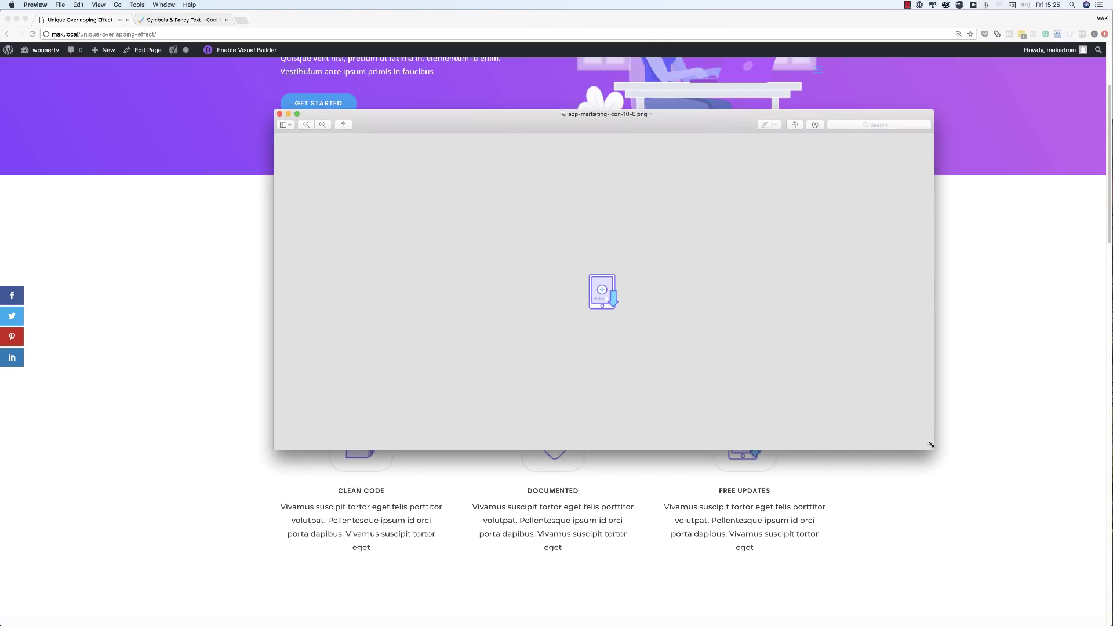
left_click_drag(930, 444, 721, 362)
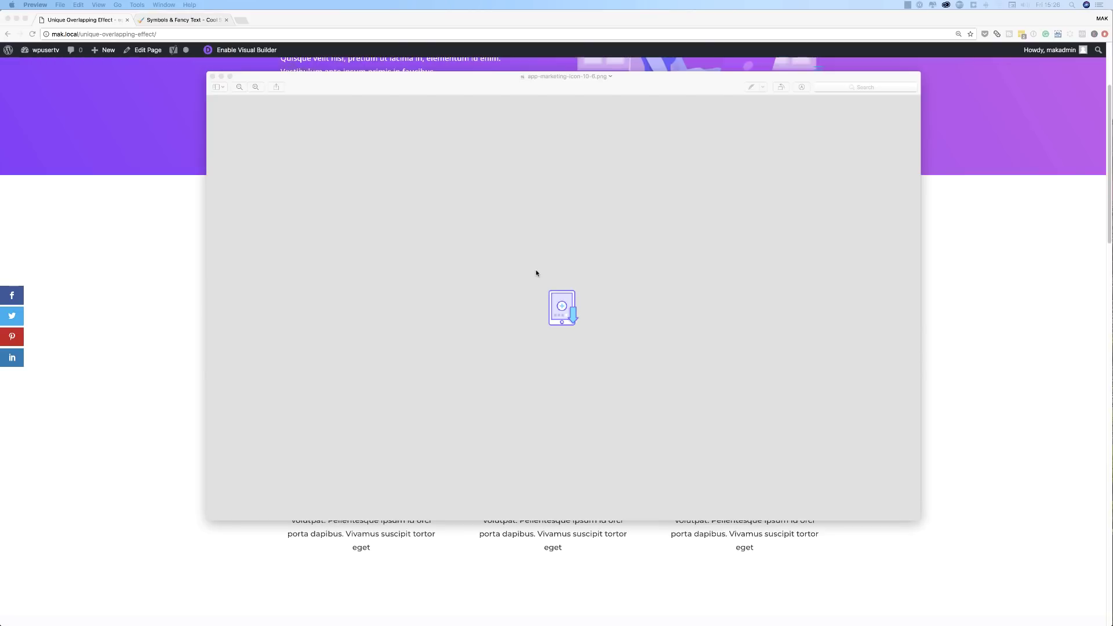
left_click_drag(514, 256, 564, 373)
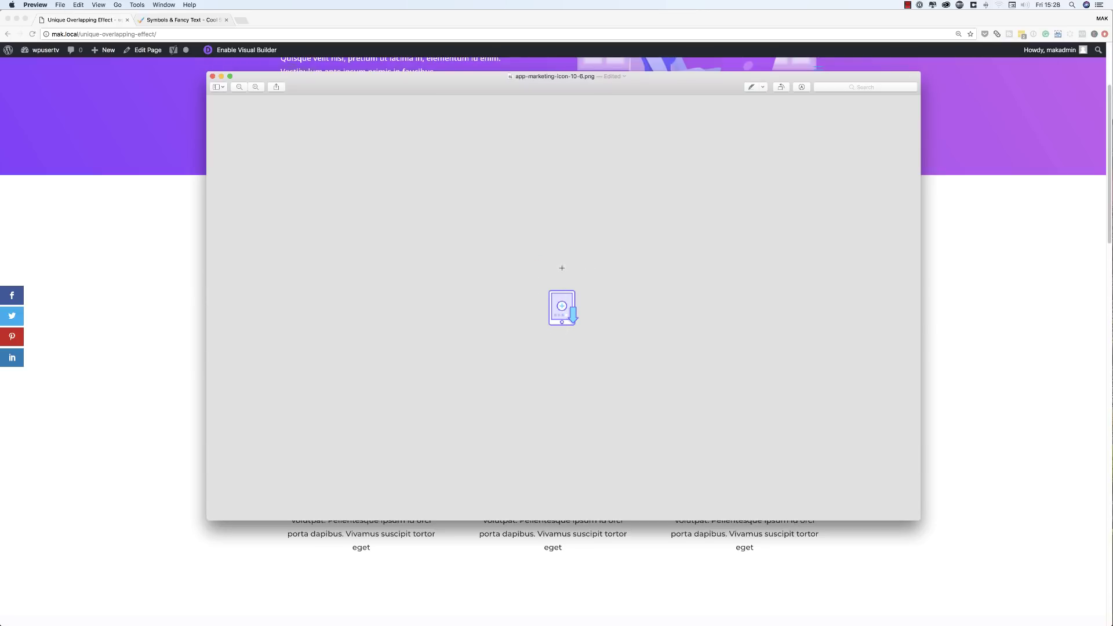
left_click_drag(562, 268, 565, 359)
left_click(78, 5)
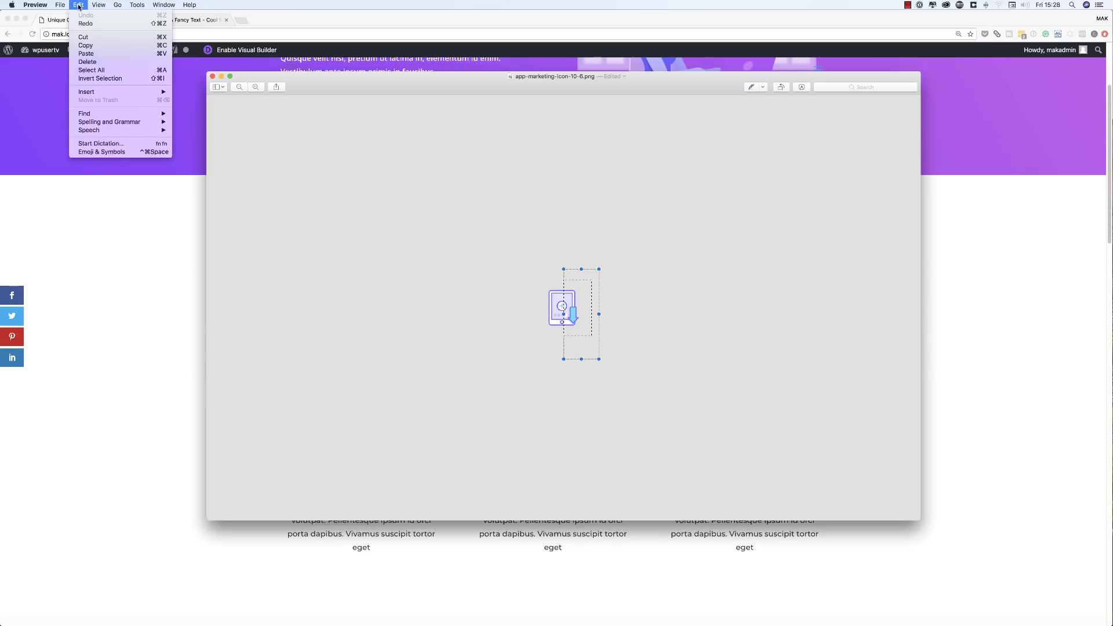
left_click(97, 37)
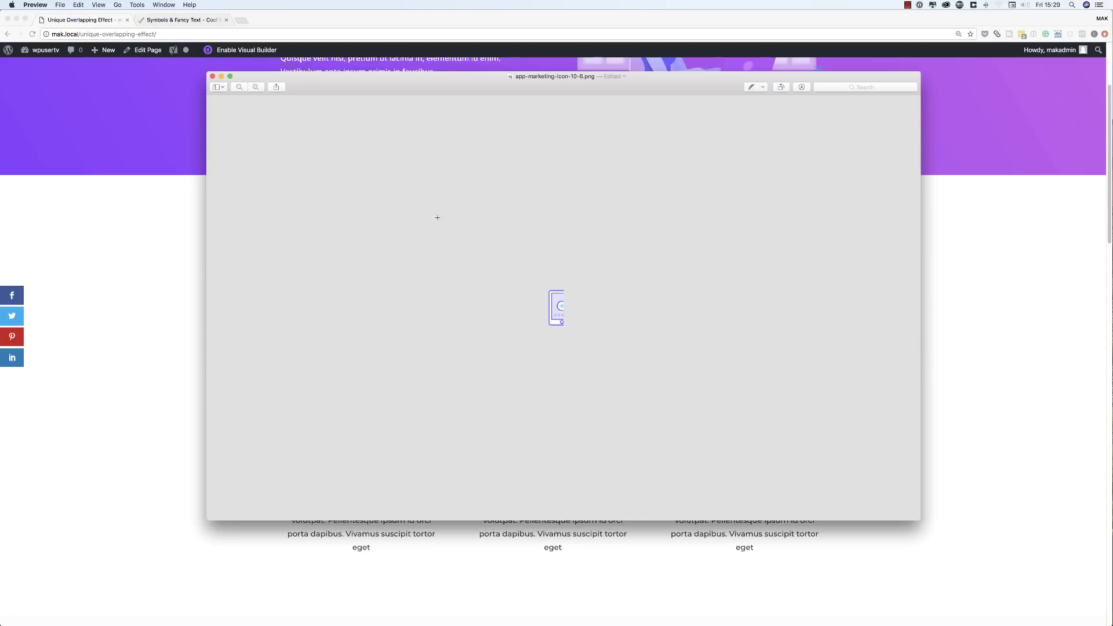
left_click(60, 5)
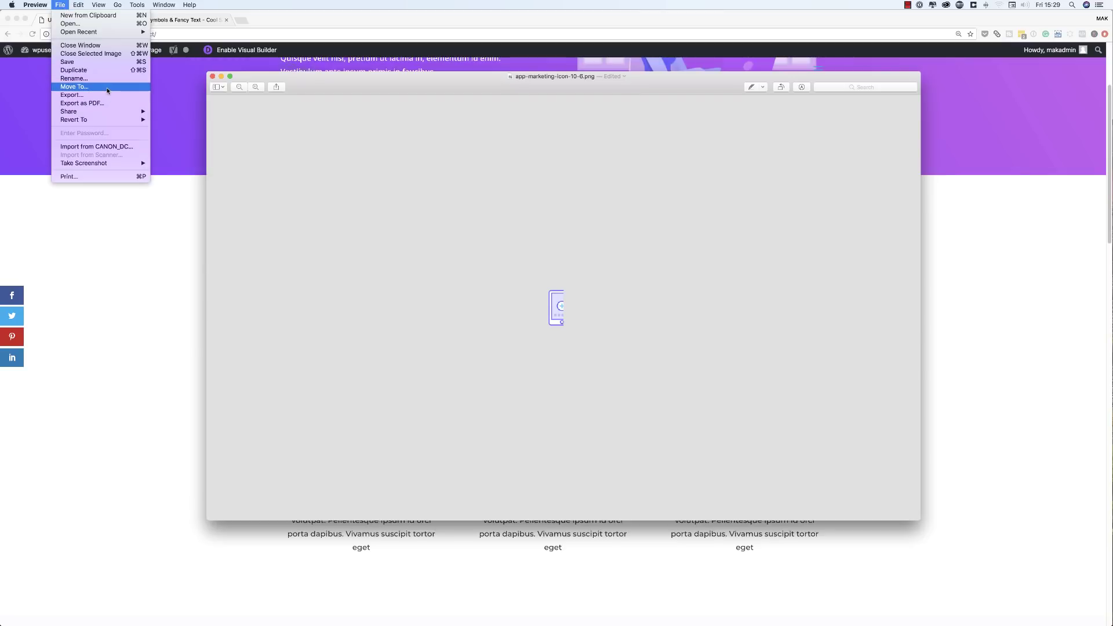
left_click(102, 61)
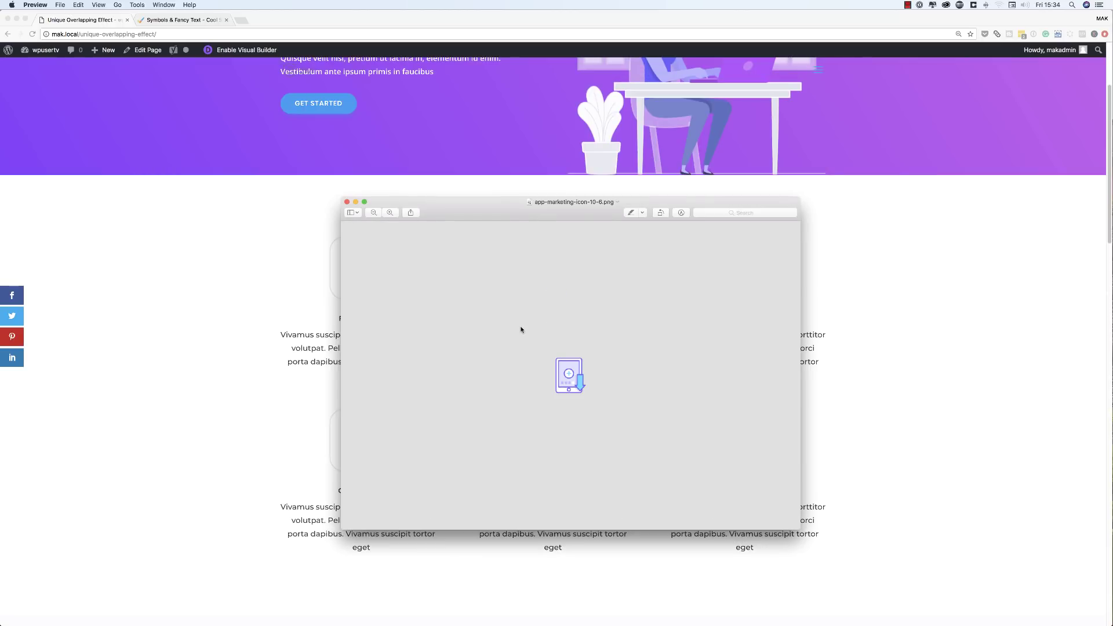
- Delete the top part of the icon image and save the file
left_click_drag(521, 327, 623, 376)
key("BackSpace")
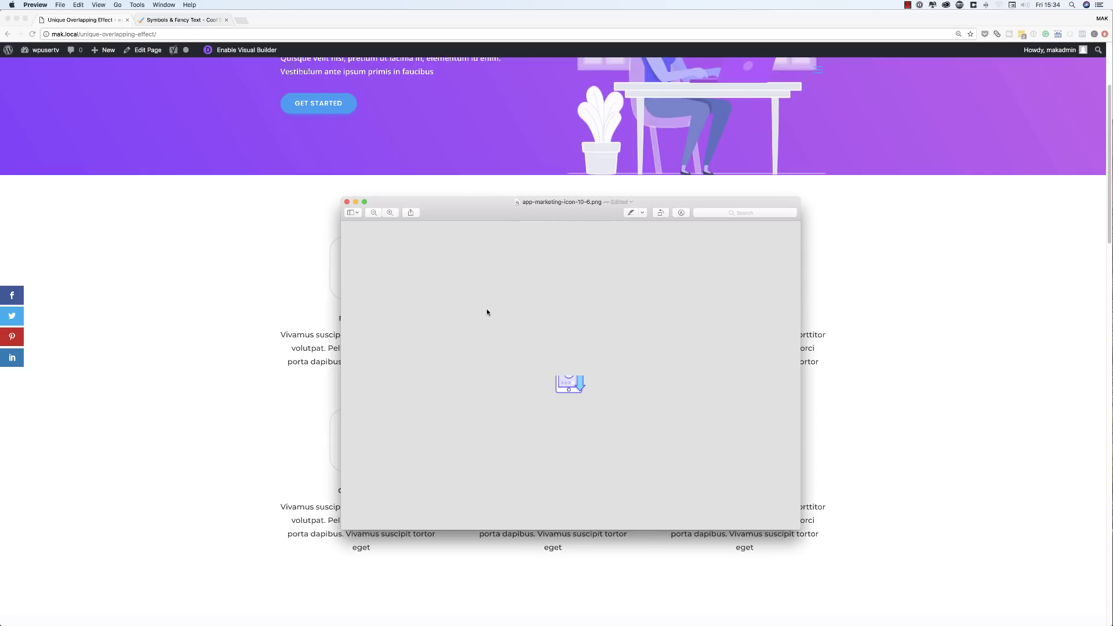
left_click(60, 5)
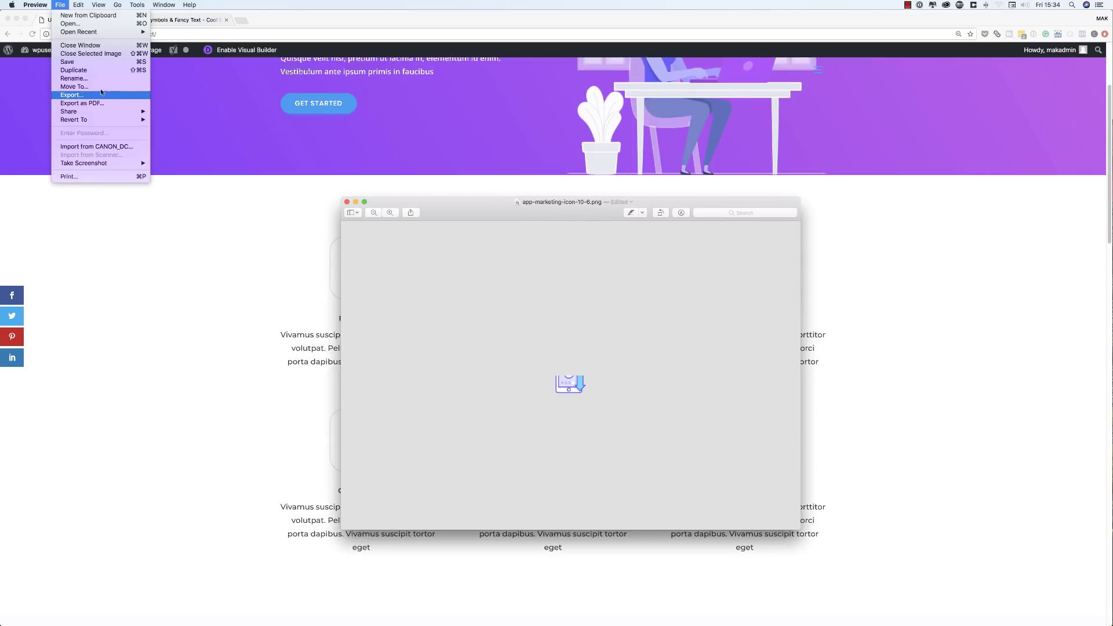
left_click(85, 65)
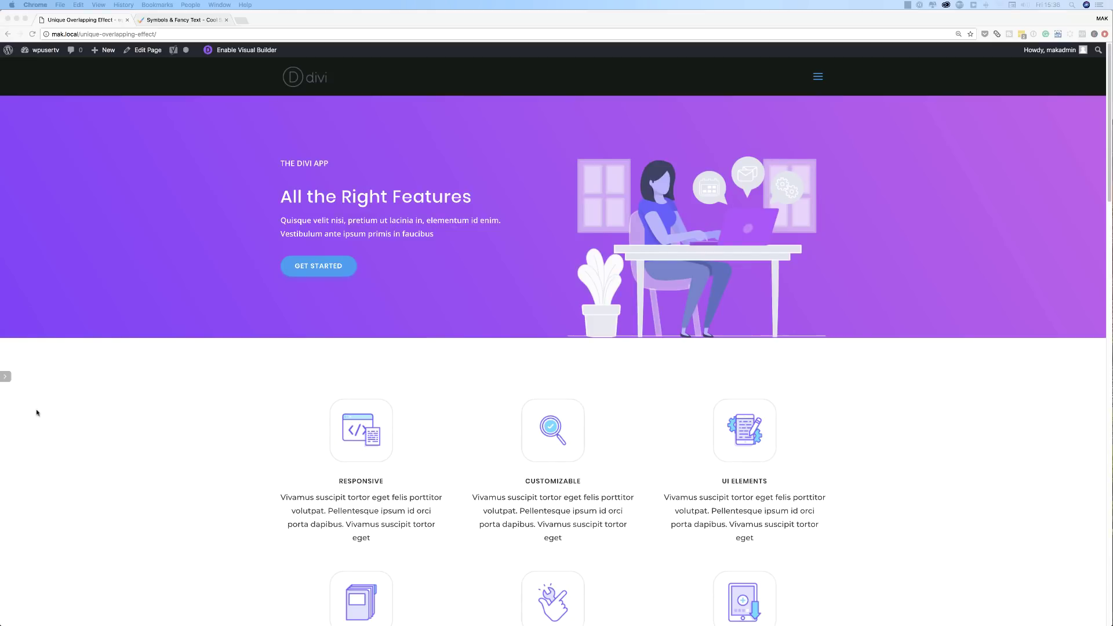
- Reopen the Unique Overlapping Effect page in the Visual Builder at the features section
left_click(158, 407)
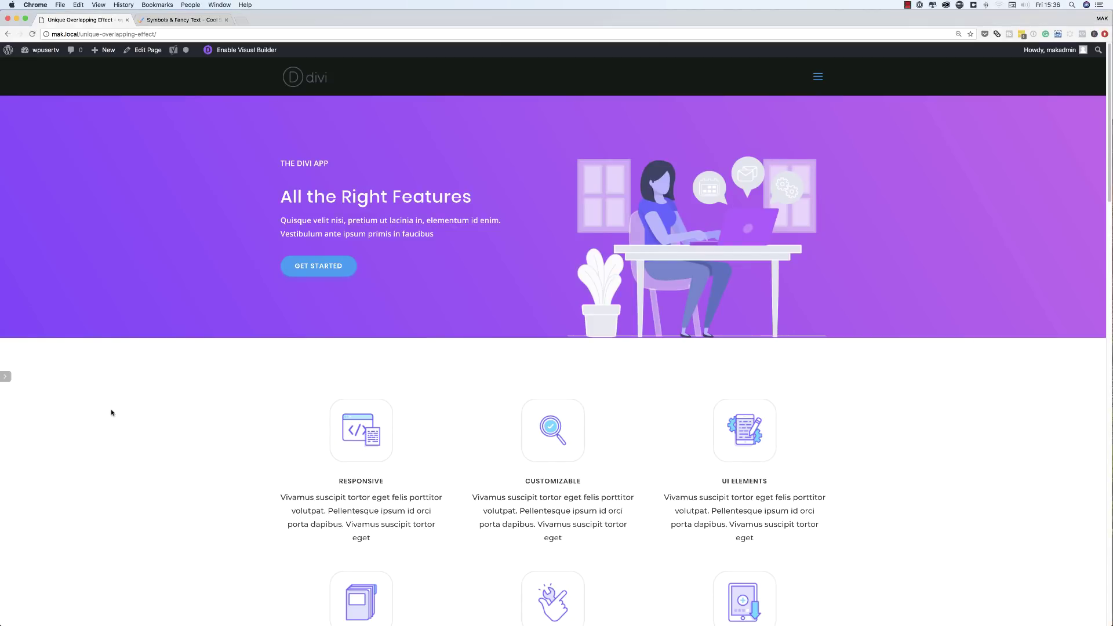
left_click(246, 50)
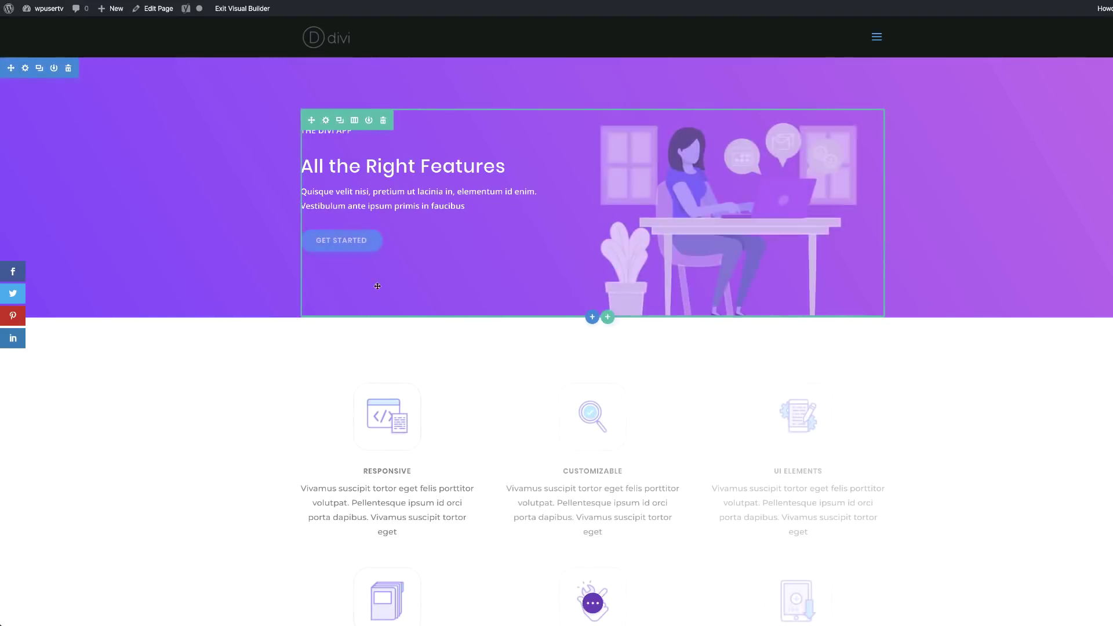
scroll(248, 412, "down", 3)
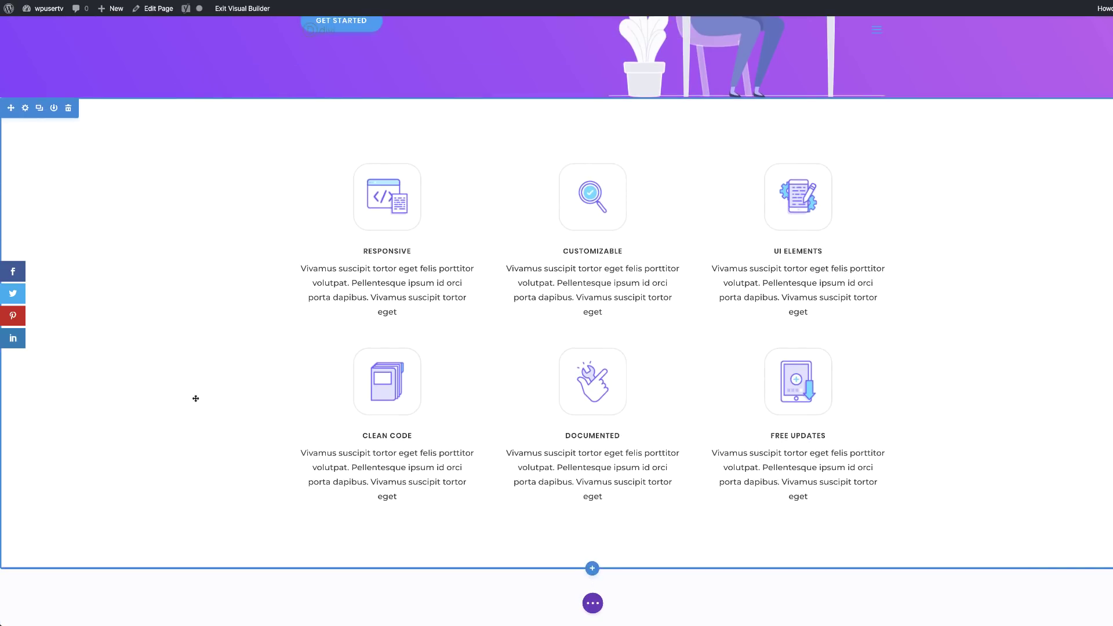
left_click(12, 359)
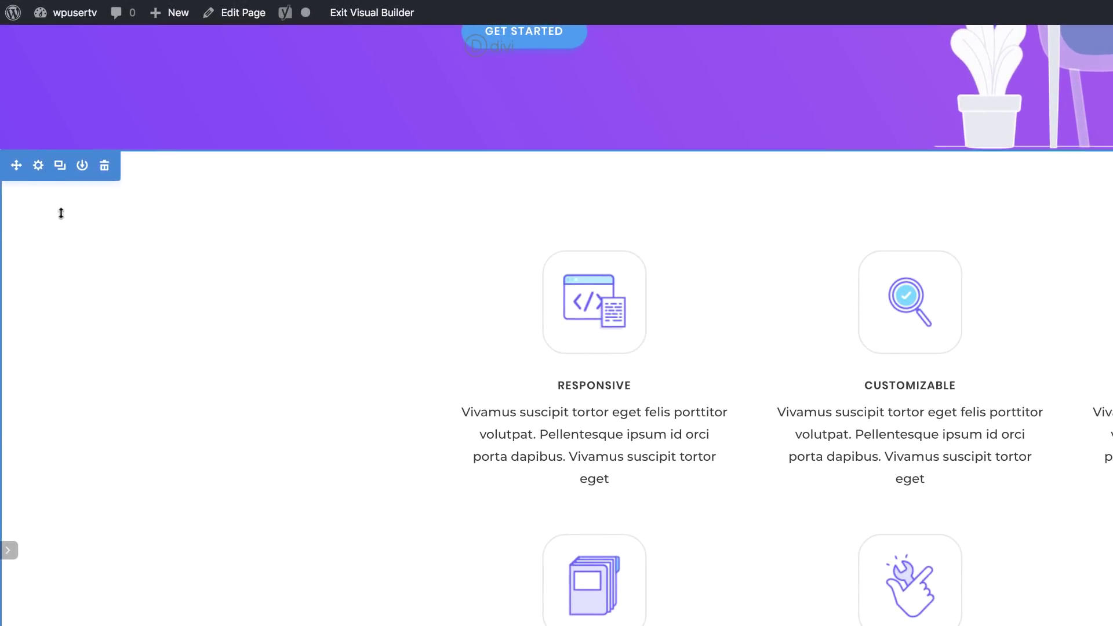
- Give the features section a gradient background from #f8f8f8 to #efeffc
left_click(37, 153)
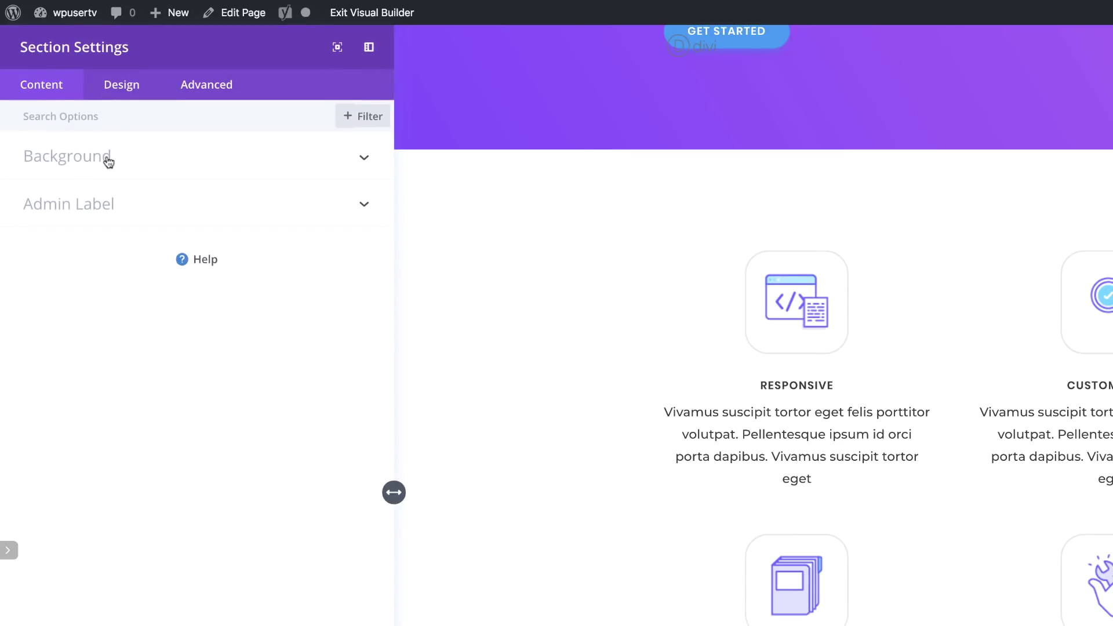
left_click(110, 159)
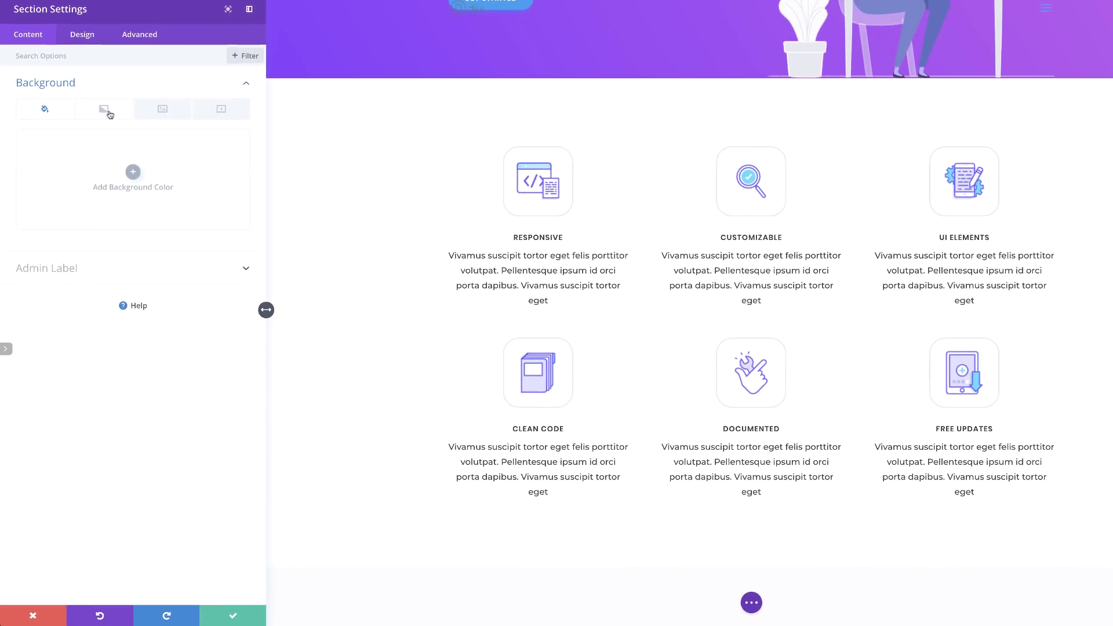
left_click(110, 112)
left_click(133, 172)
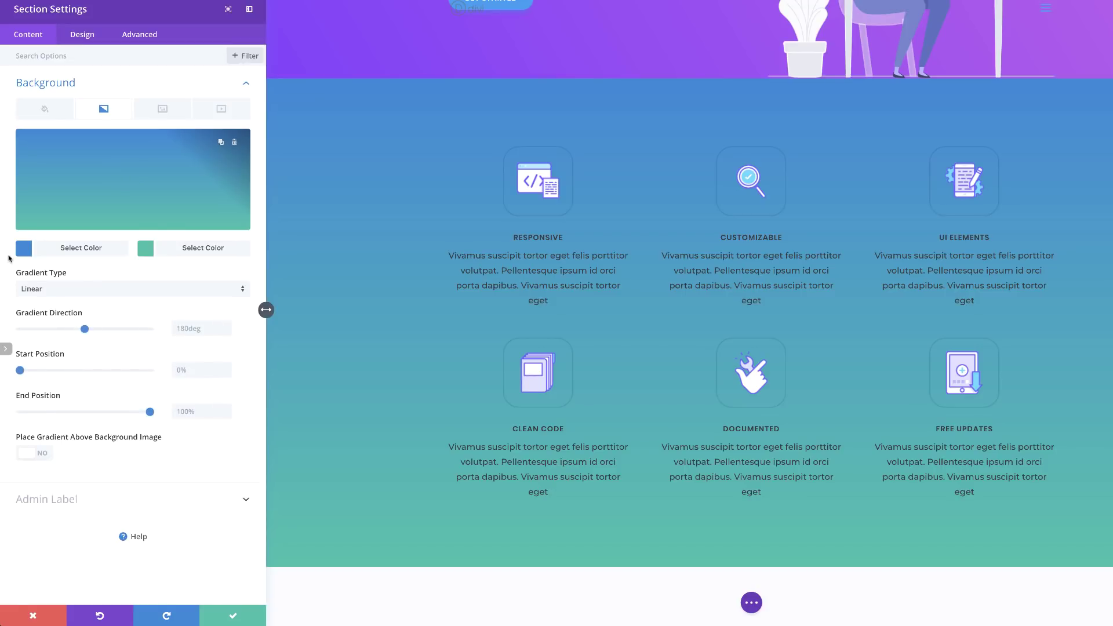
left_click(24, 250)
double_click(57, 142)
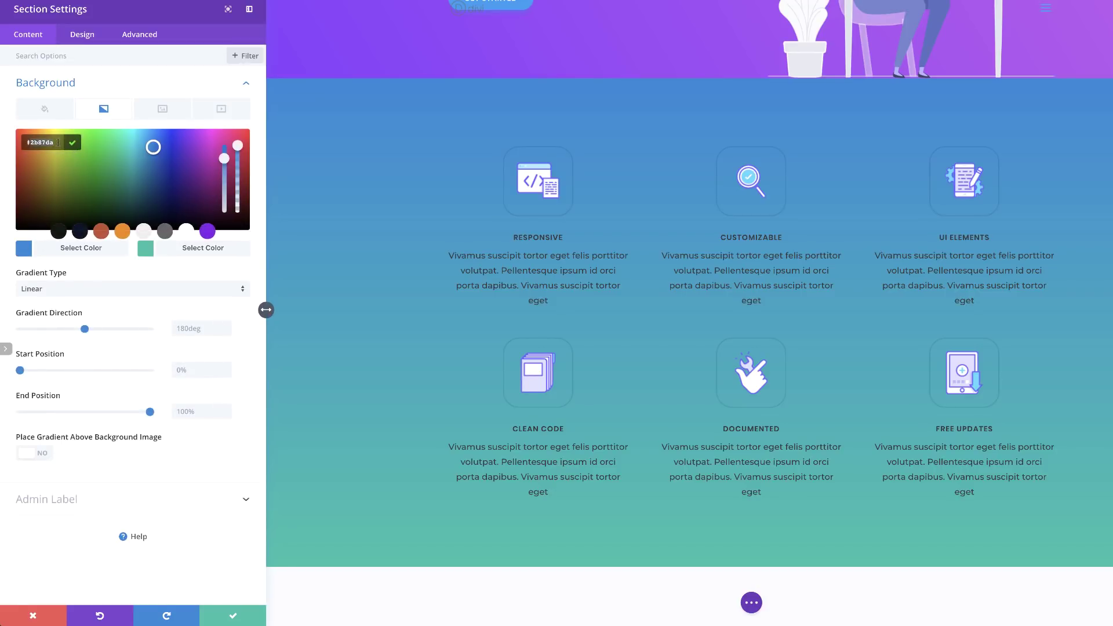
type("f8f8f8")
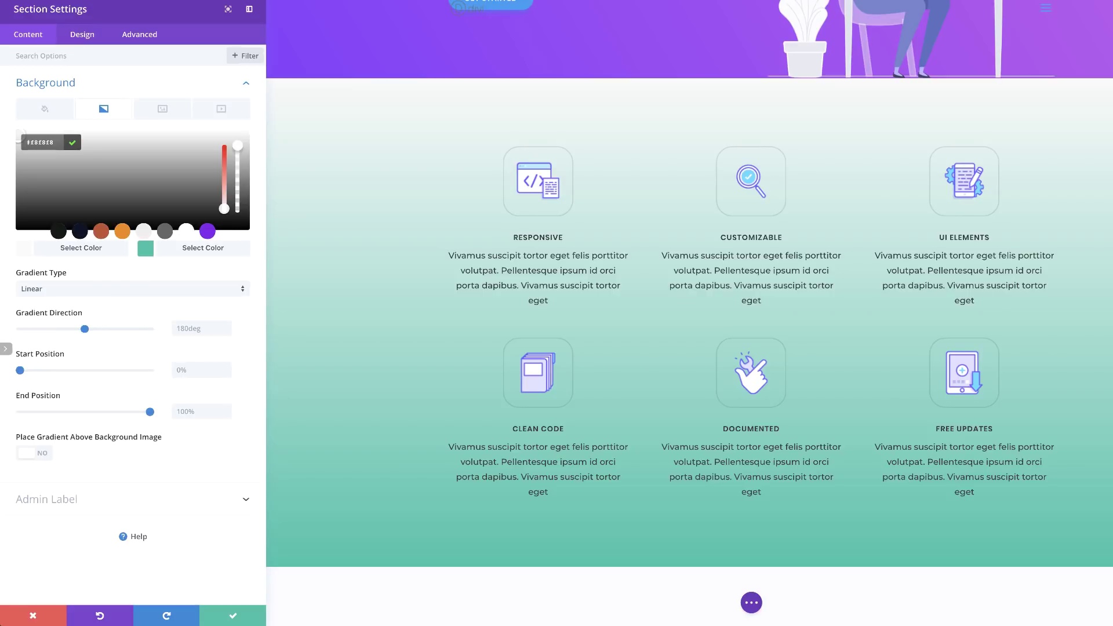
left_click(147, 253)
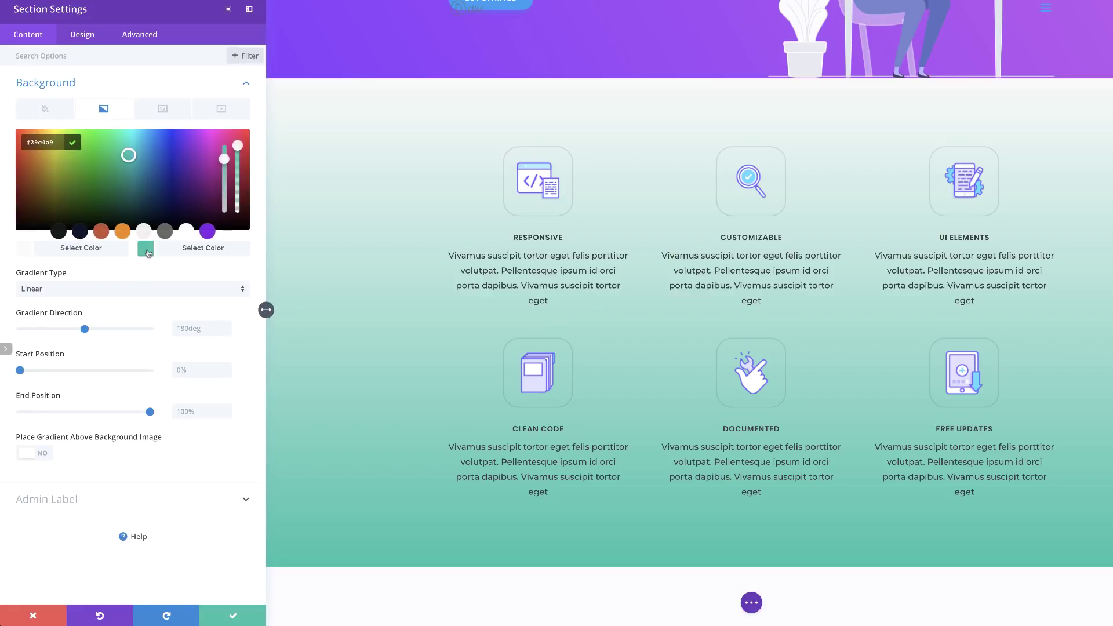
triple_click(62, 142)
type("#efeffc")
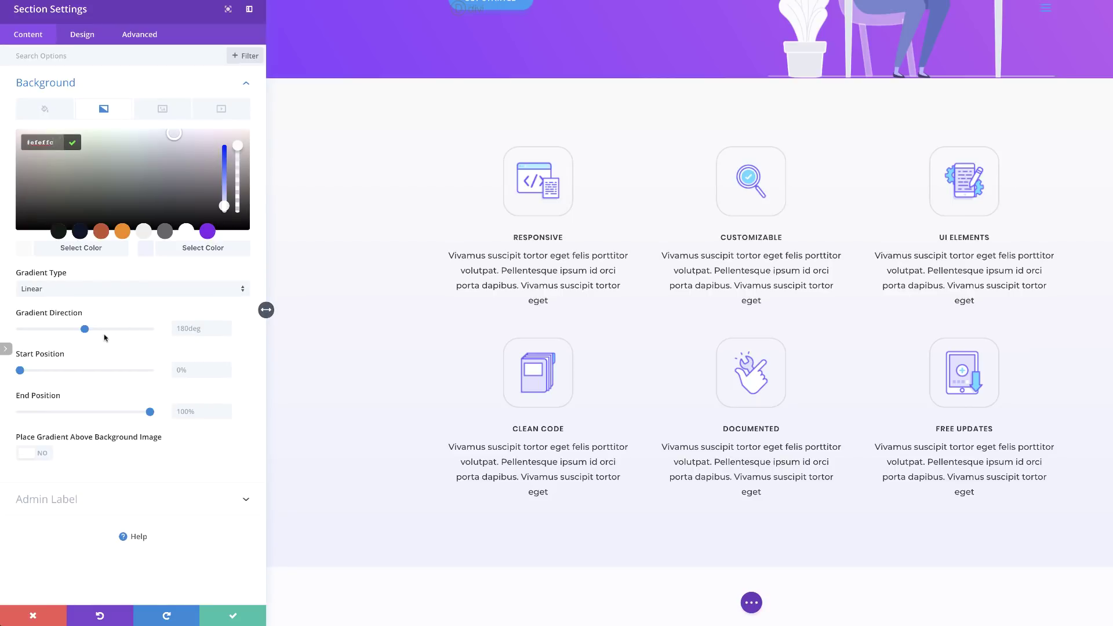
- Set the gradient direction to 90deg and save the section settings
left_click(197, 328)
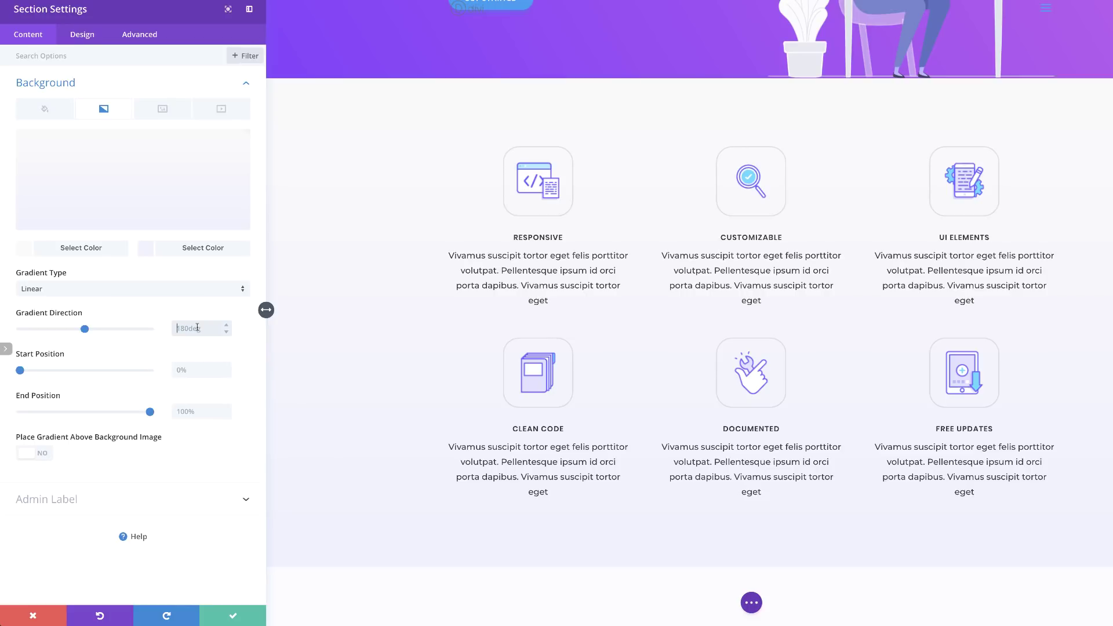
type("90deg")
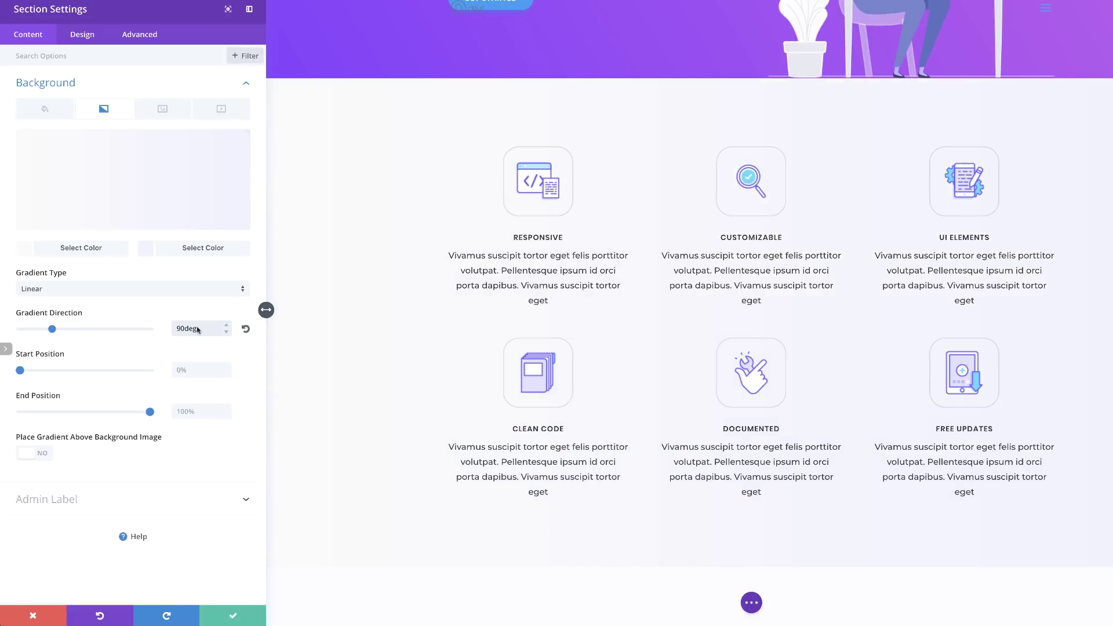
scroll(392, 374, "down", 3)
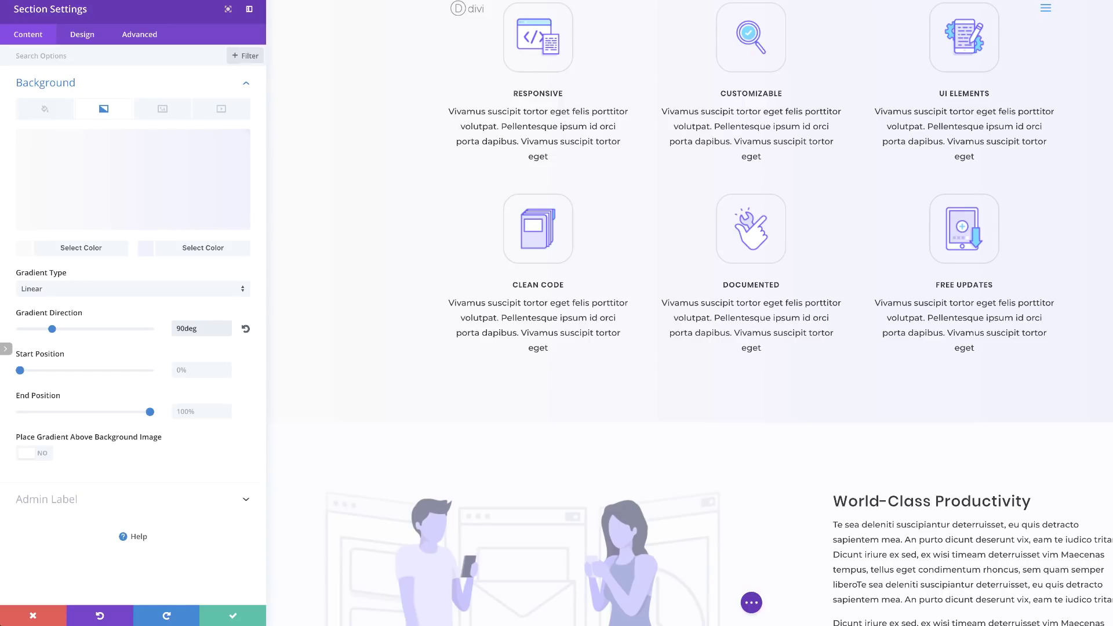
left_click(233, 615)
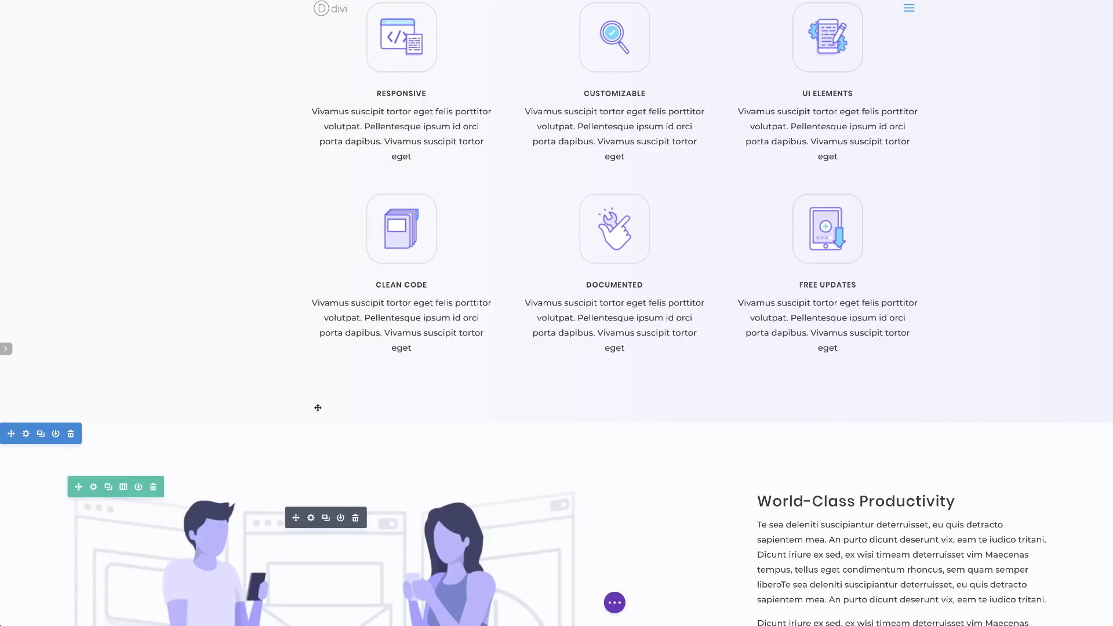
scroll(318, 408, "up", 2)
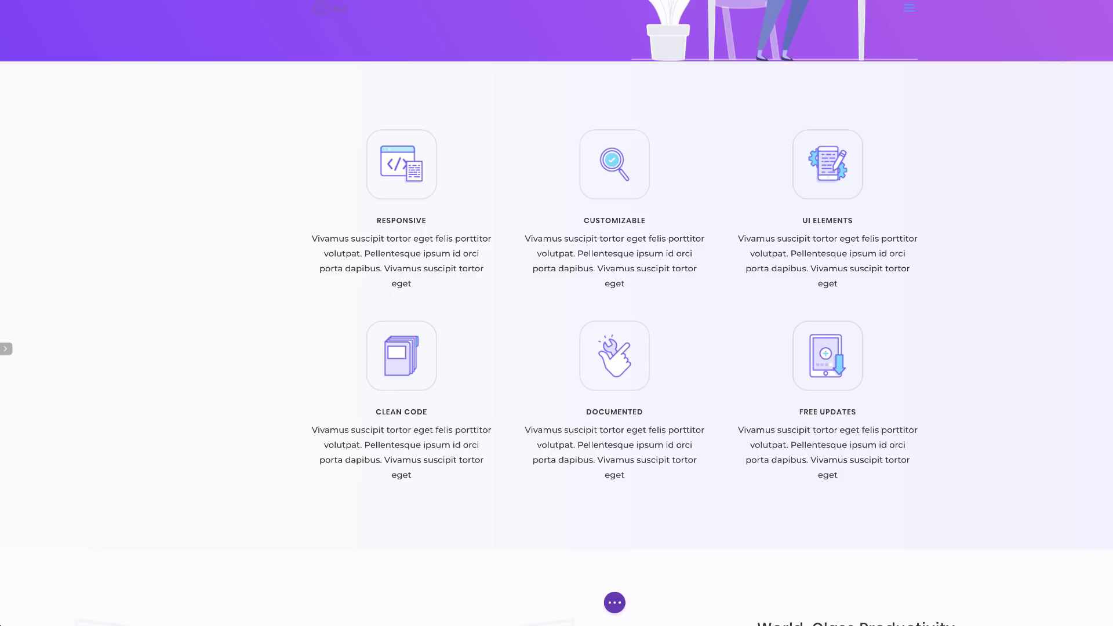
mouse_move(340, 131)
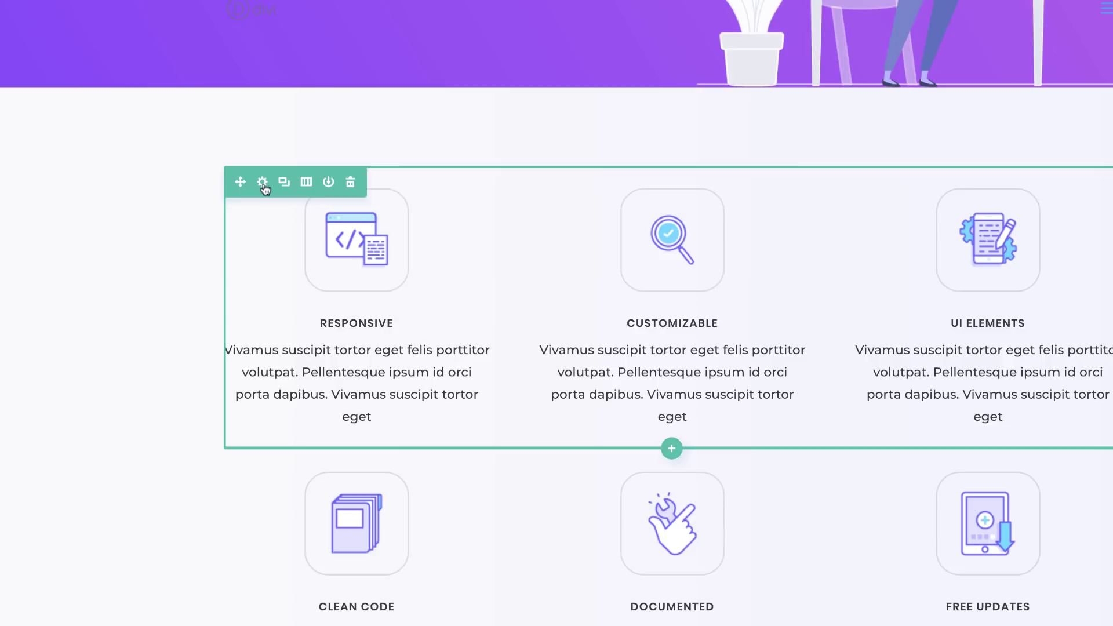
- In the first row's settings, set the code icon image as Column 1's background
left_click(263, 183)
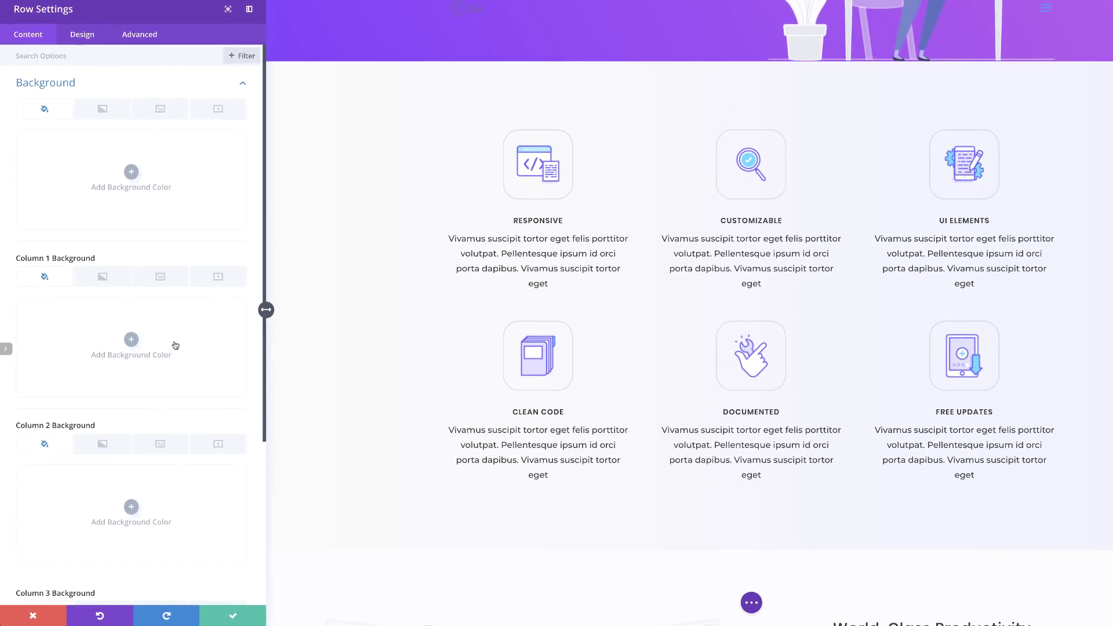
left_click(131, 341)
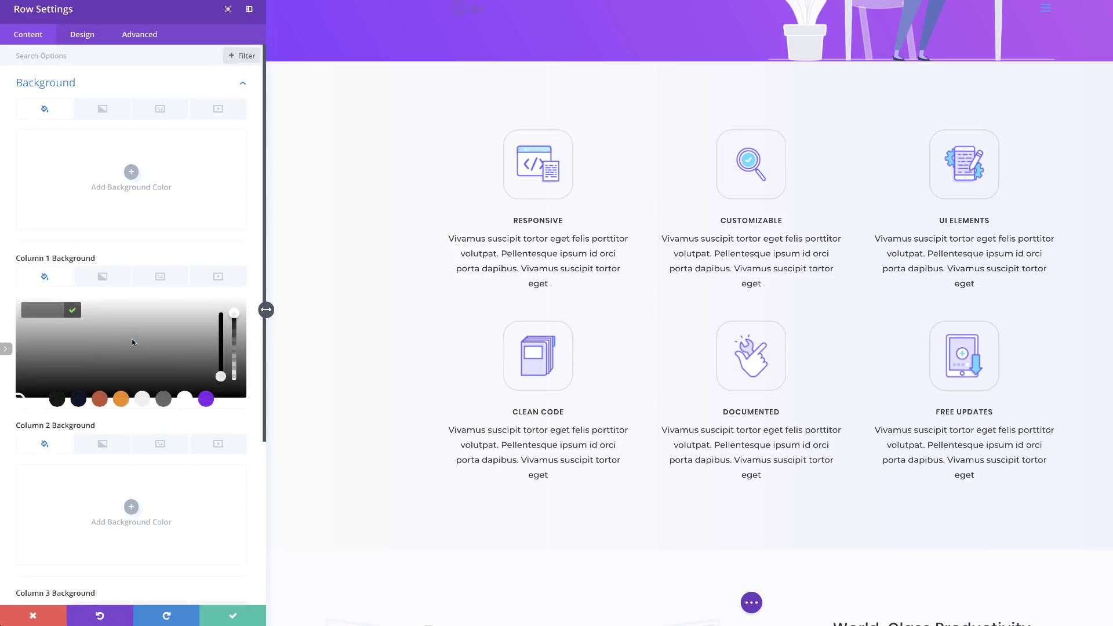
left_click(159, 277)
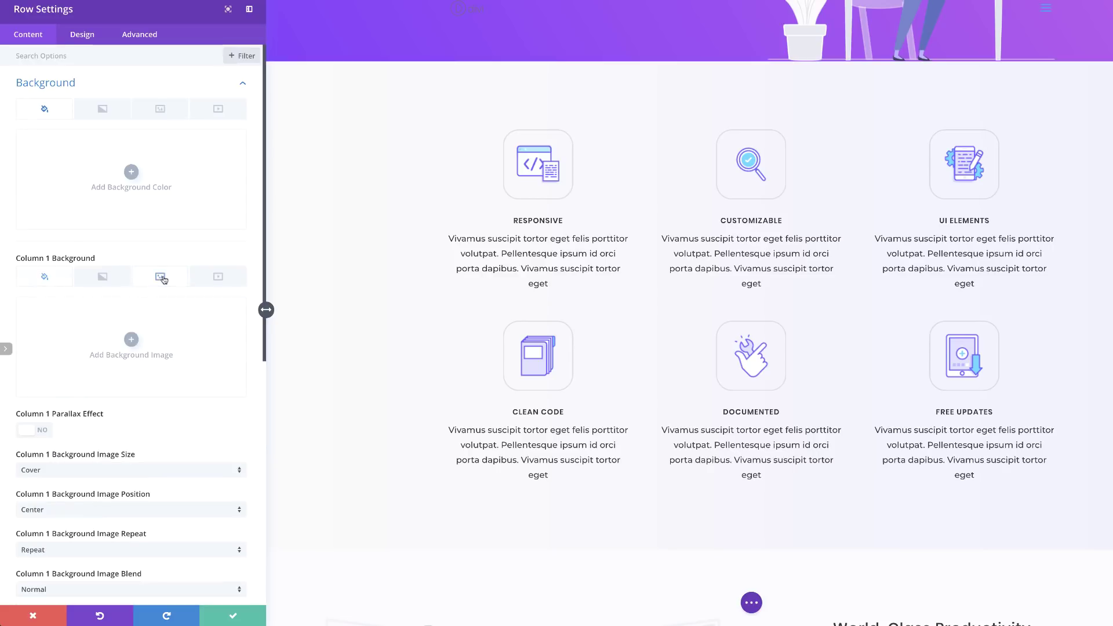
left_click(131, 339)
scroll(415, 427, "down", 15)
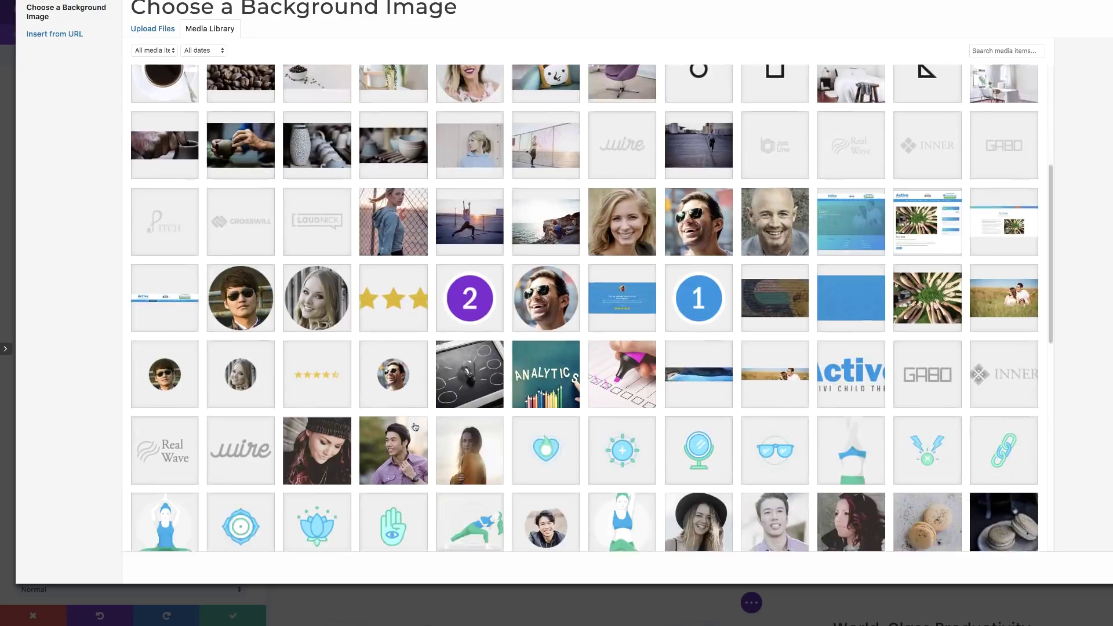
scroll(415, 427, "down", 5)
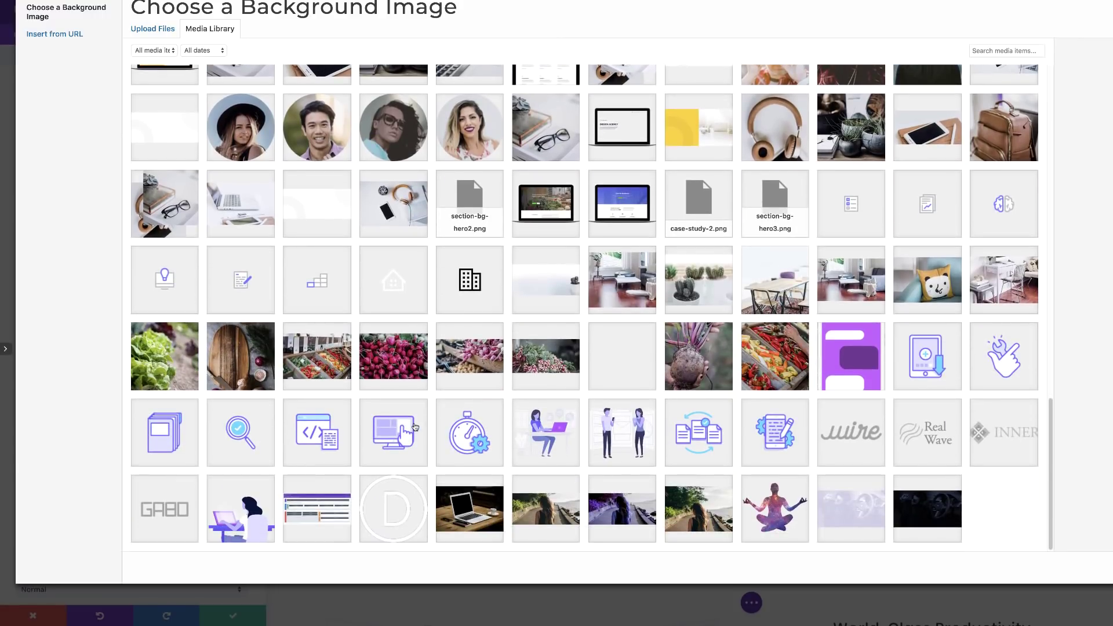
left_click(316, 435)
key("Return")
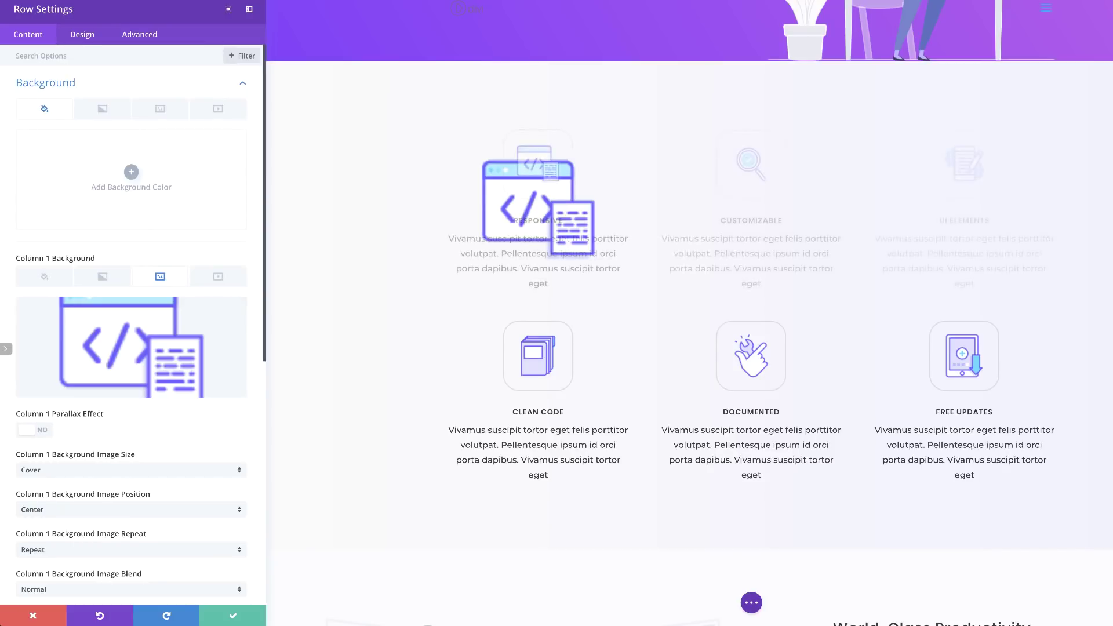
scroll(168, 463, "down", 1)
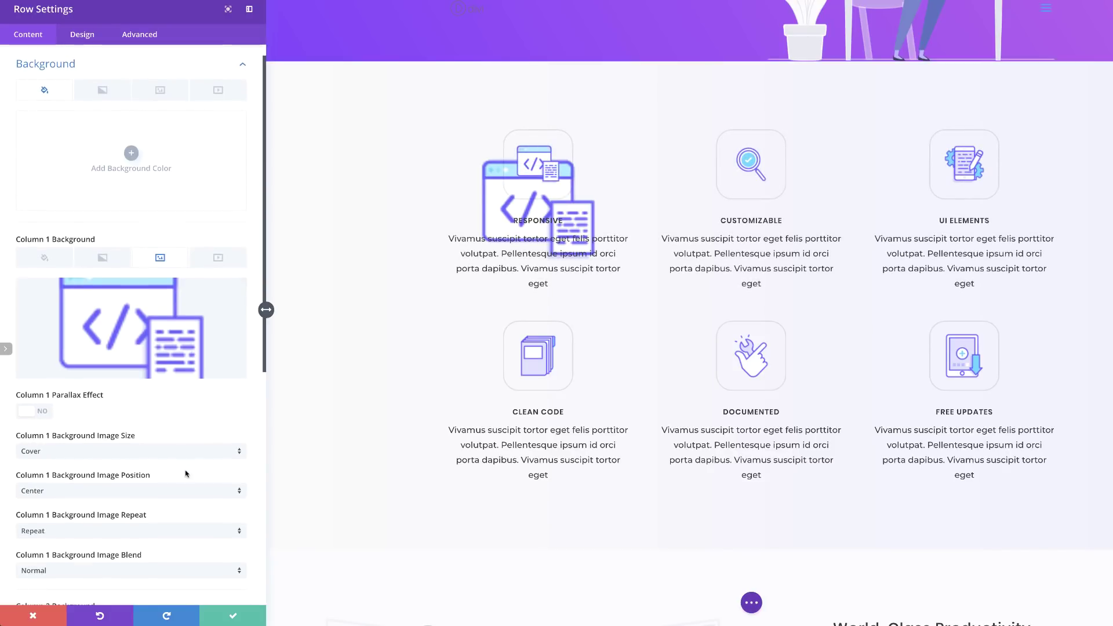
- Set the column background image to Actual Size, Top Center and No Repeat
left_click(160, 444)
left_click(127, 492)
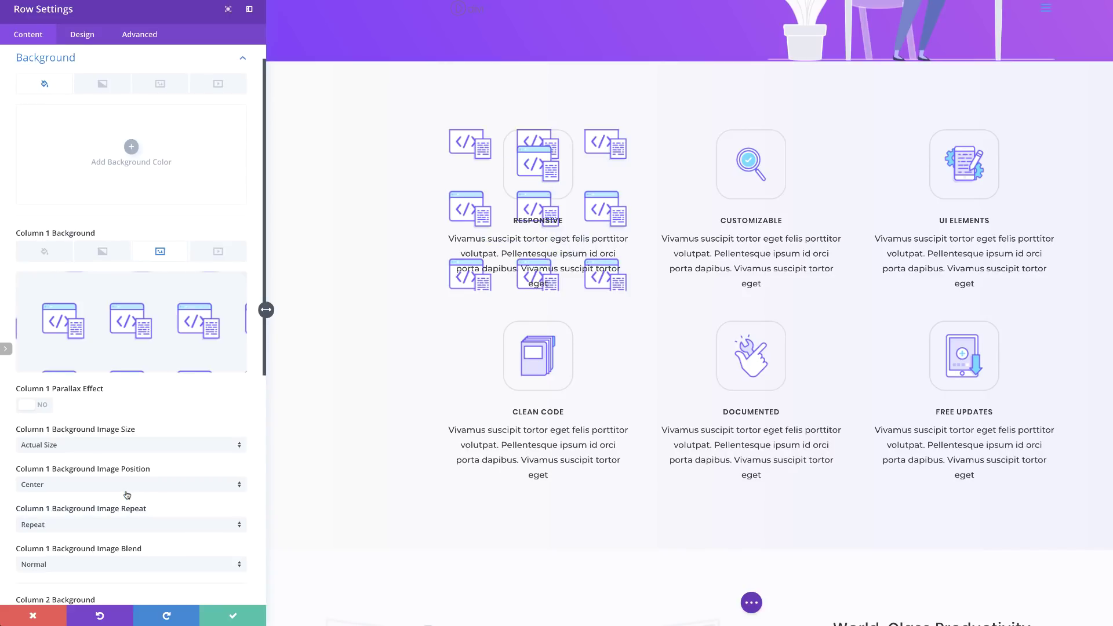
left_click(127, 490)
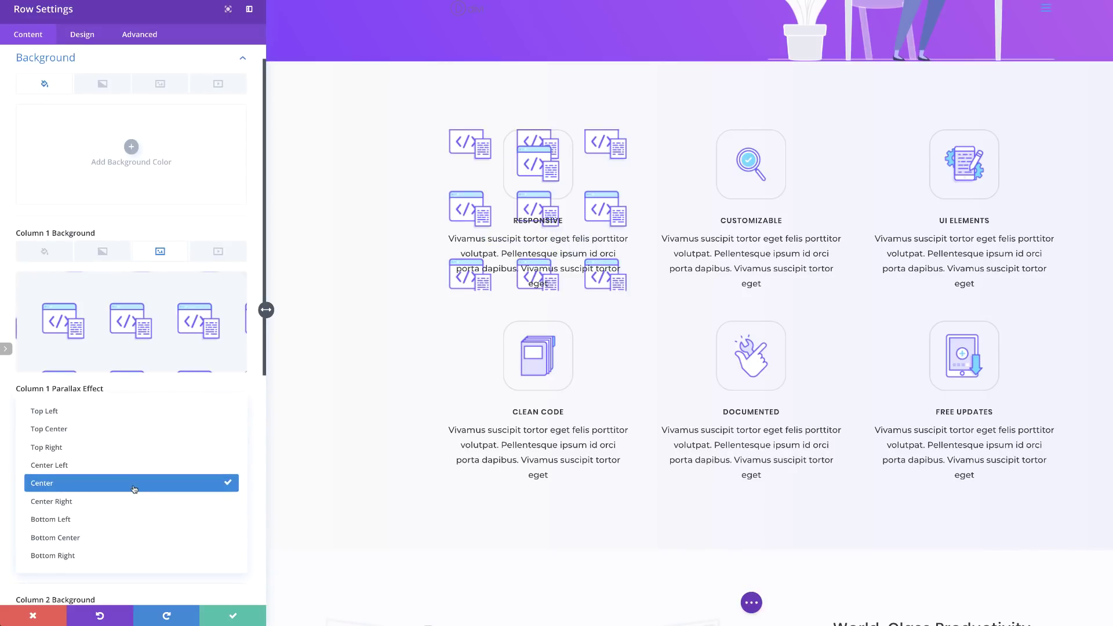
left_click(127, 429)
left_click(115, 524)
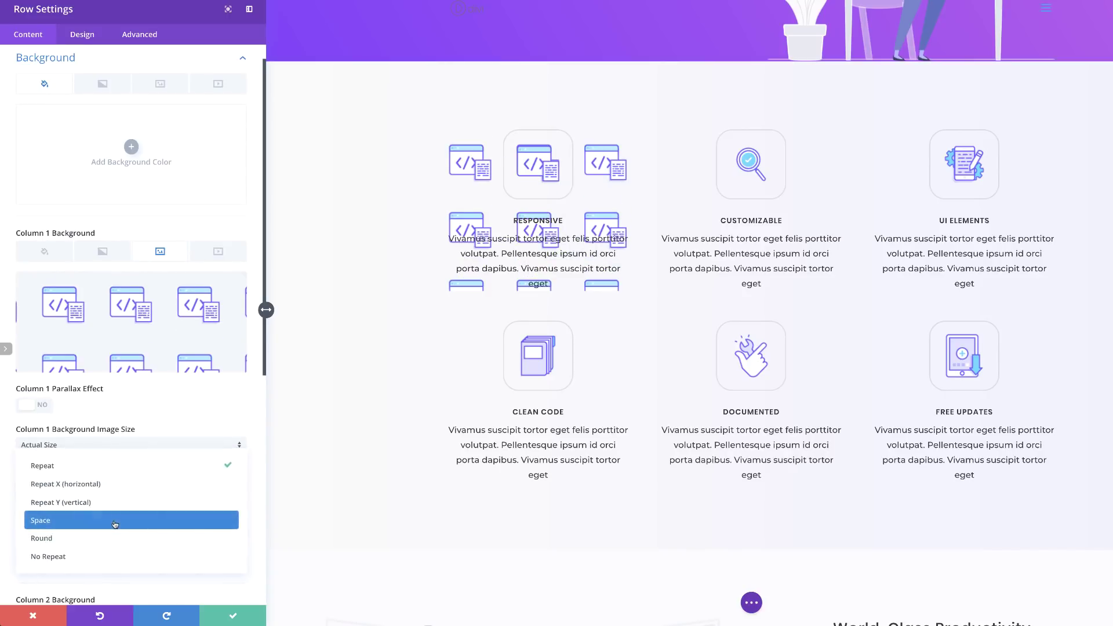
left_click(113, 558)
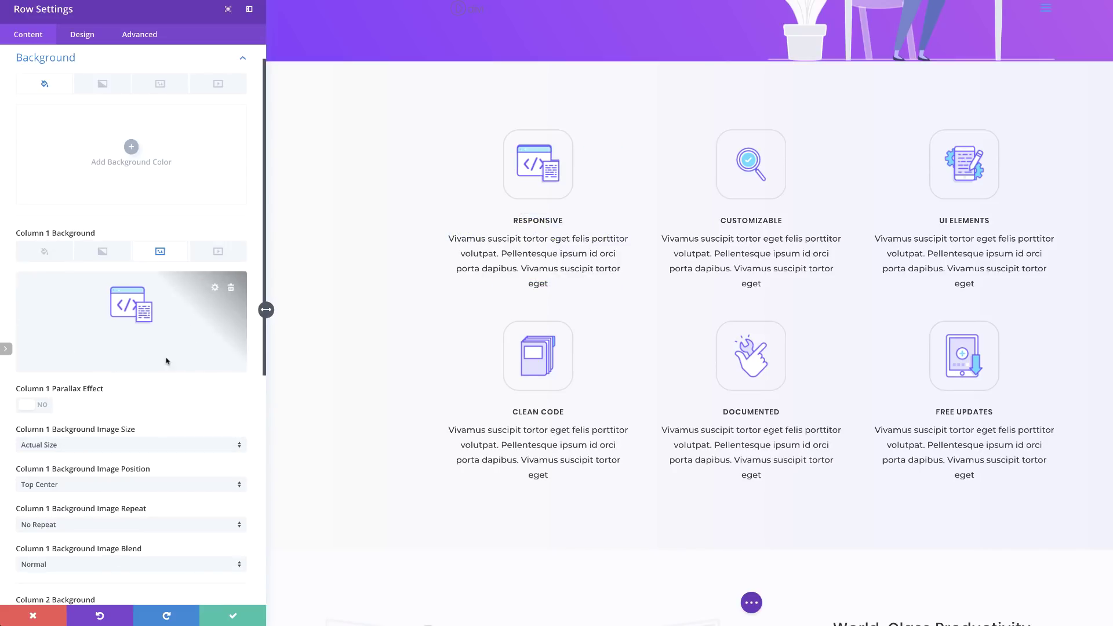
mouse_move(167, 304)
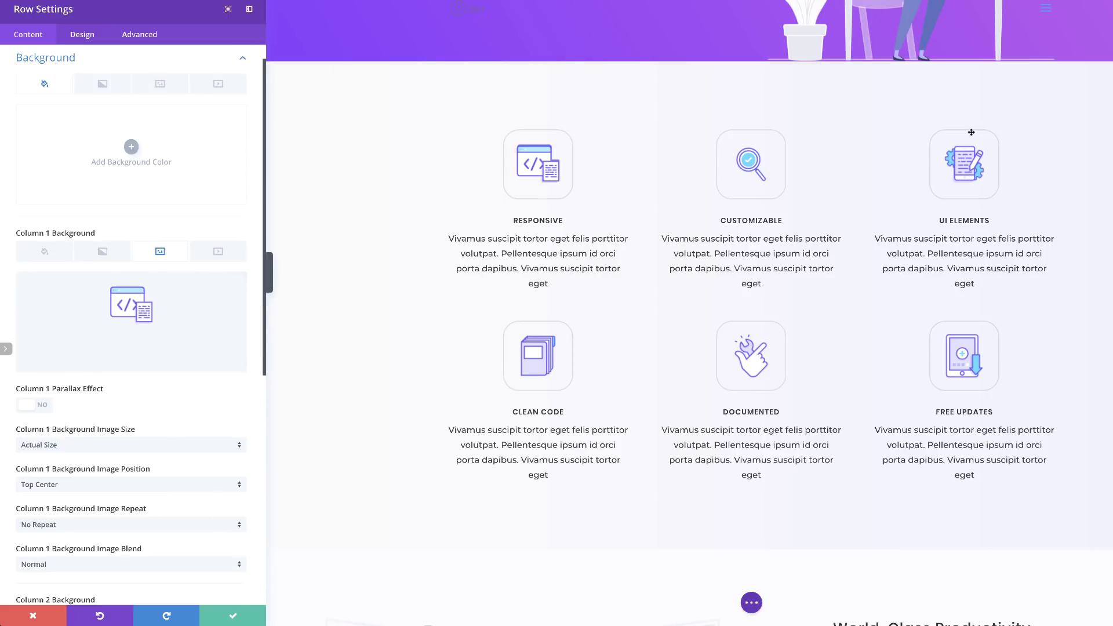
scroll(229, 504, "down", 10)
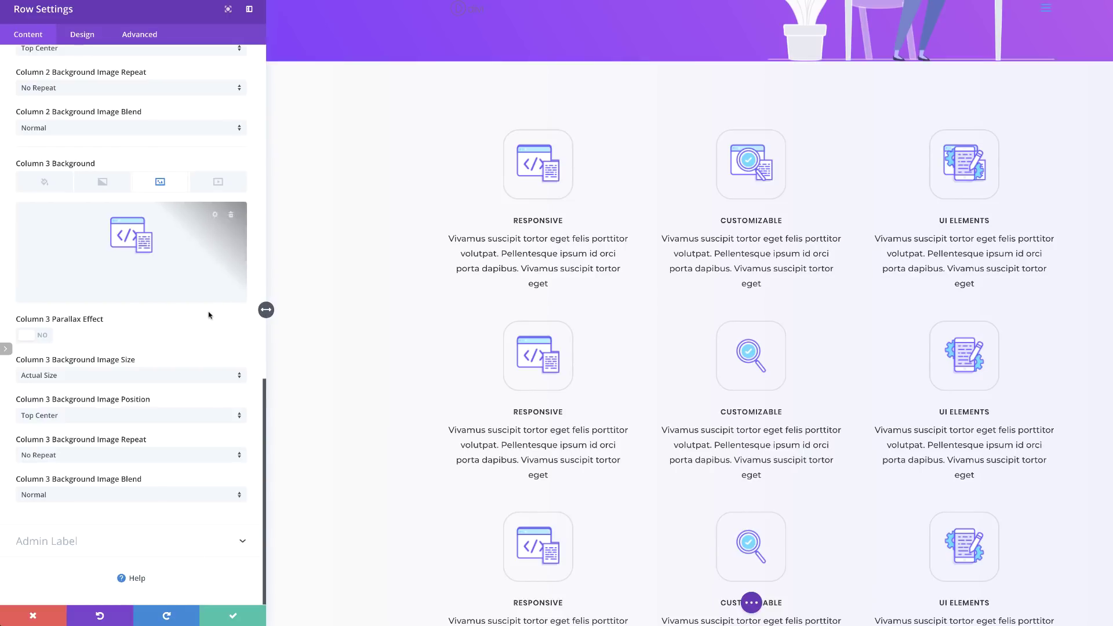
scroll(209, 315, "up", 2)
scroll(210, 313, "up", 8)
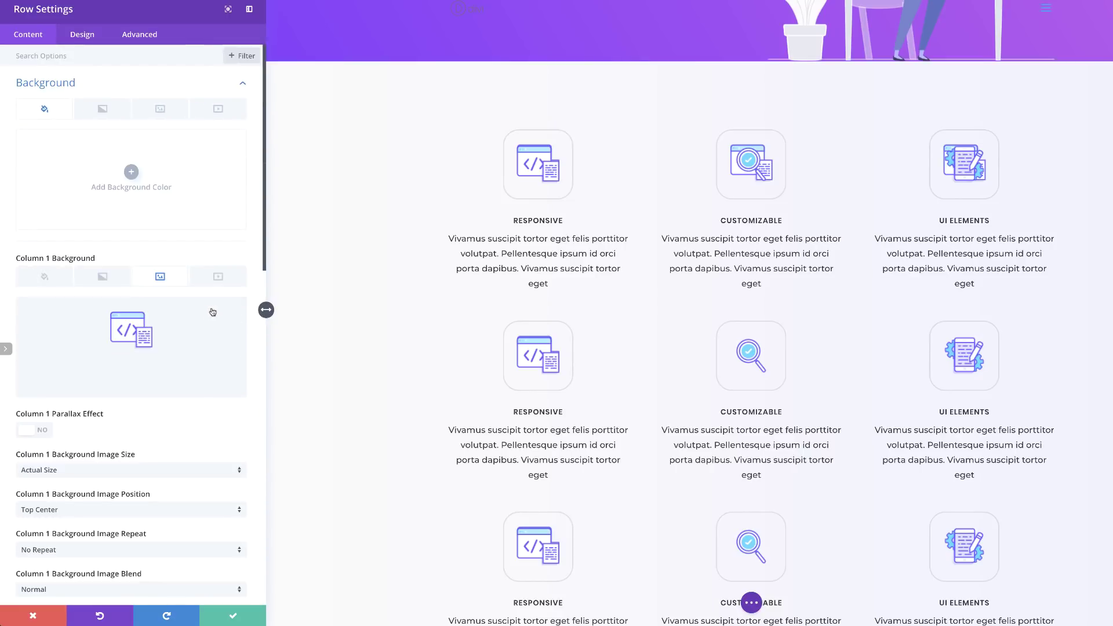
- Save the row settings and remove the first blurb's current image
left_click(231, 614)
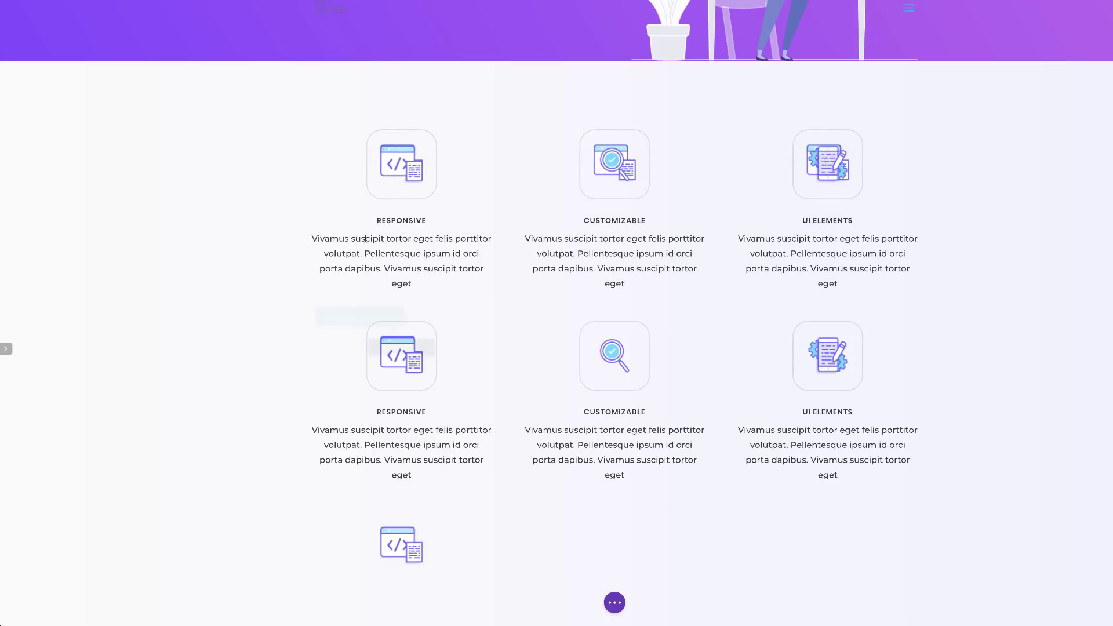
mouse_move(385, 156)
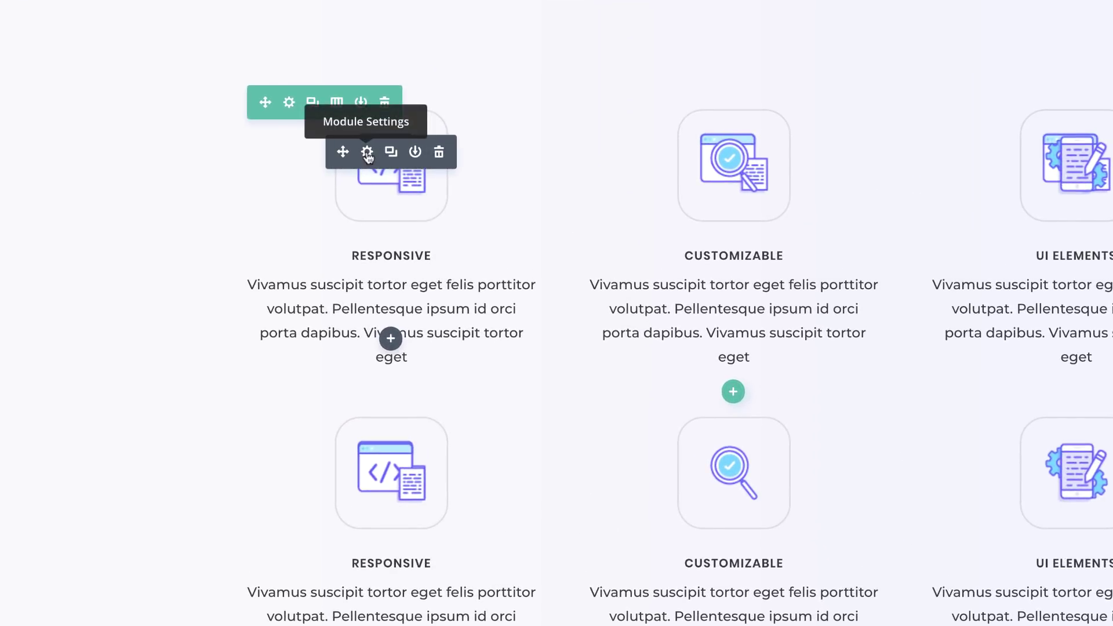
left_click(367, 153)
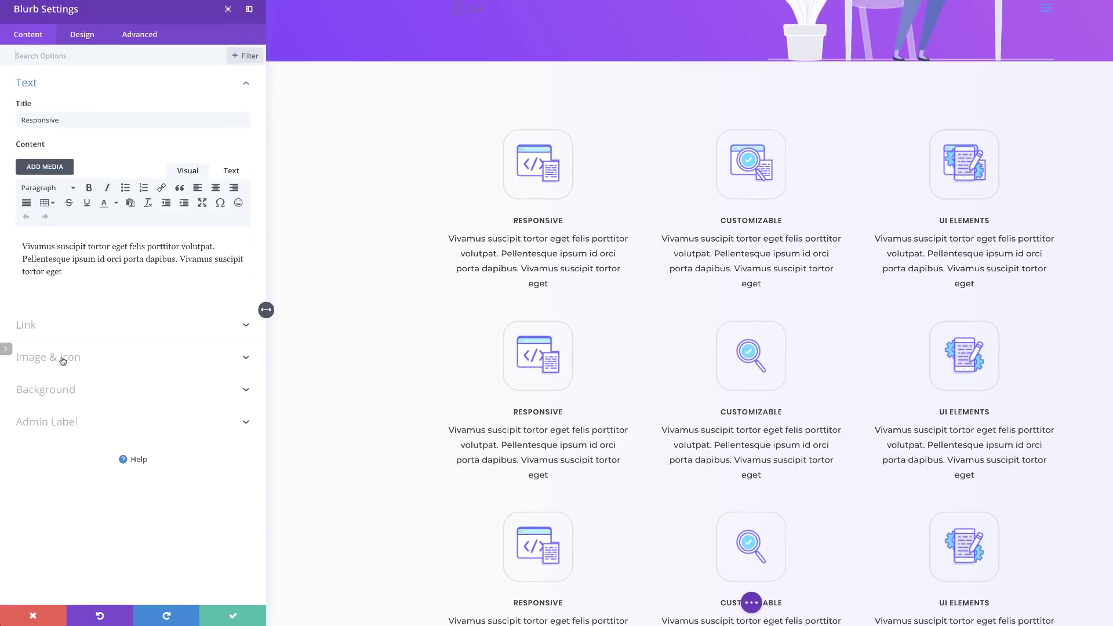
left_click(62, 359)
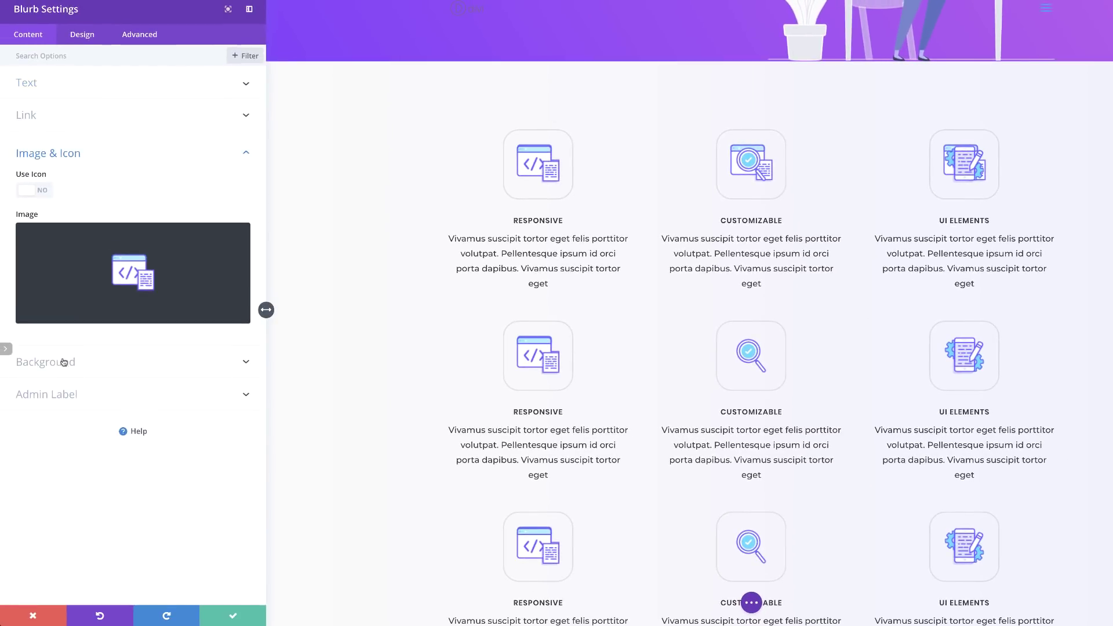
mouse_move(176, 279)
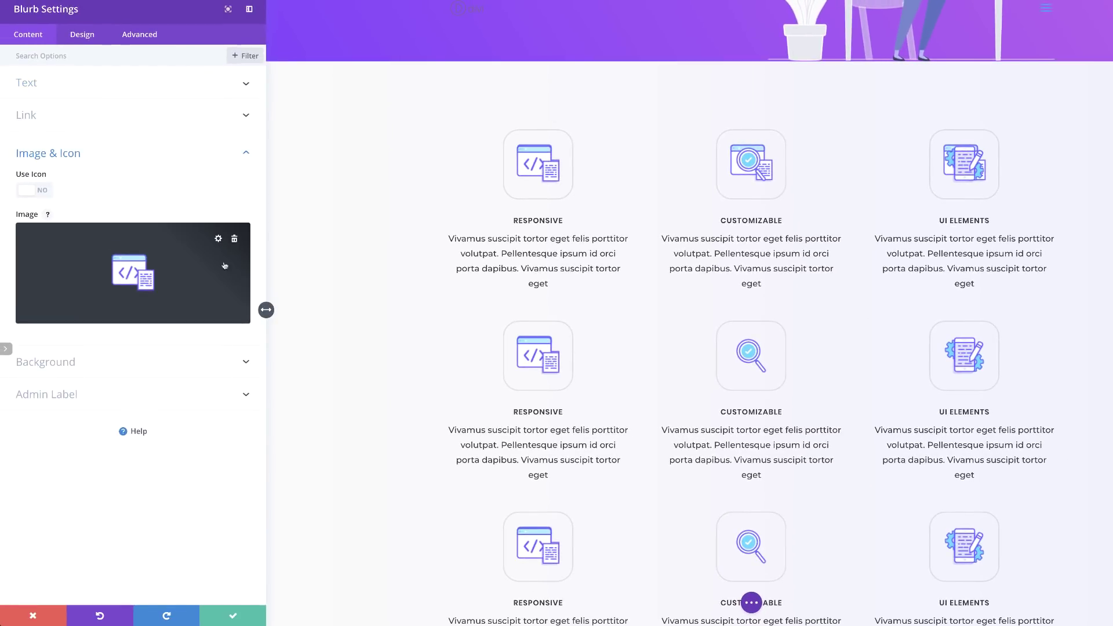
left_click(234, 239)
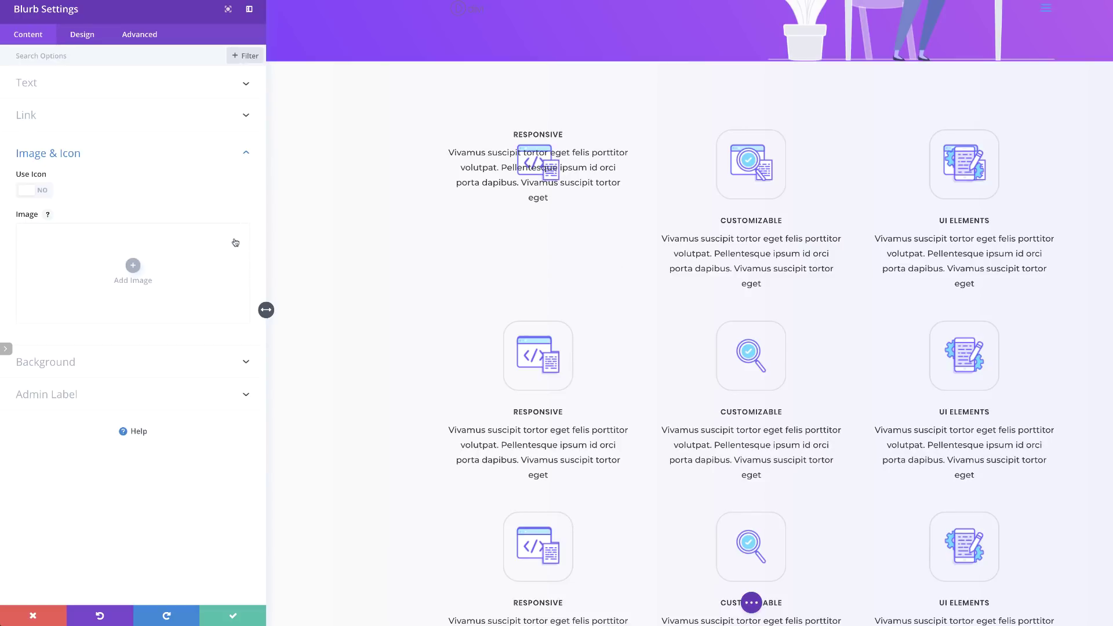
- Upload the three icon PNGs from the Desktop and insert the app-marketing icon
left_click(134, 266)
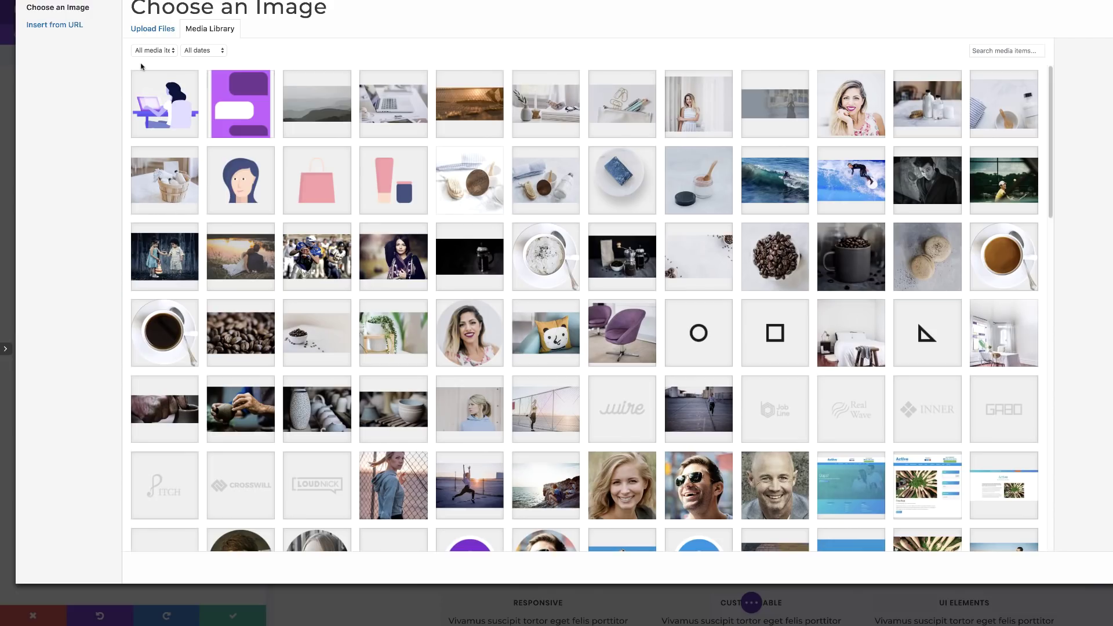
left_click(162, 33)
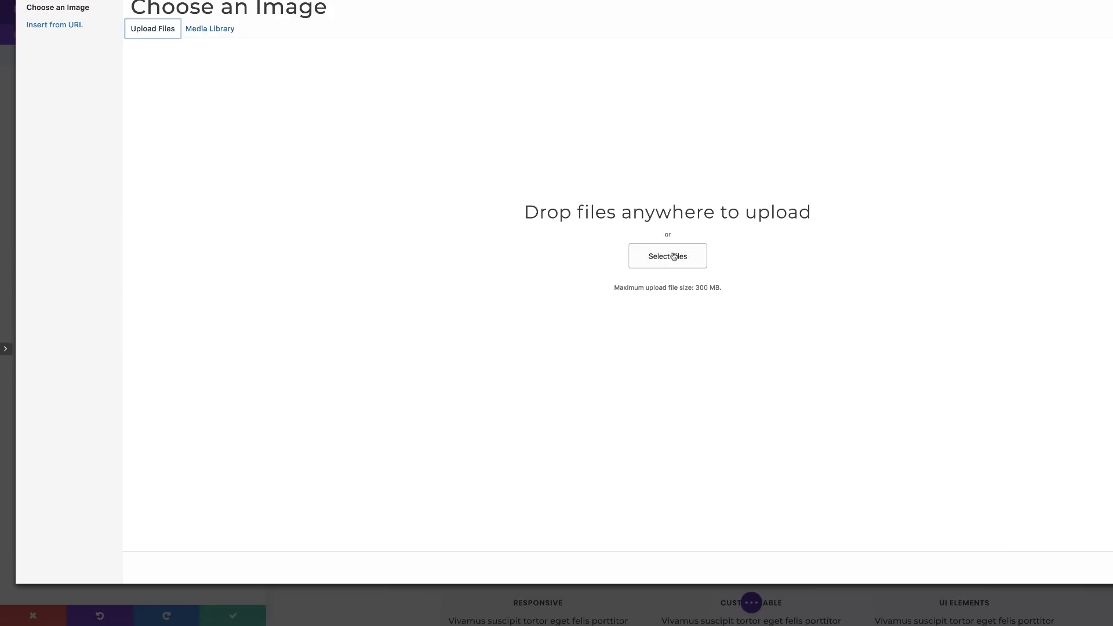
left_click(672, 256)
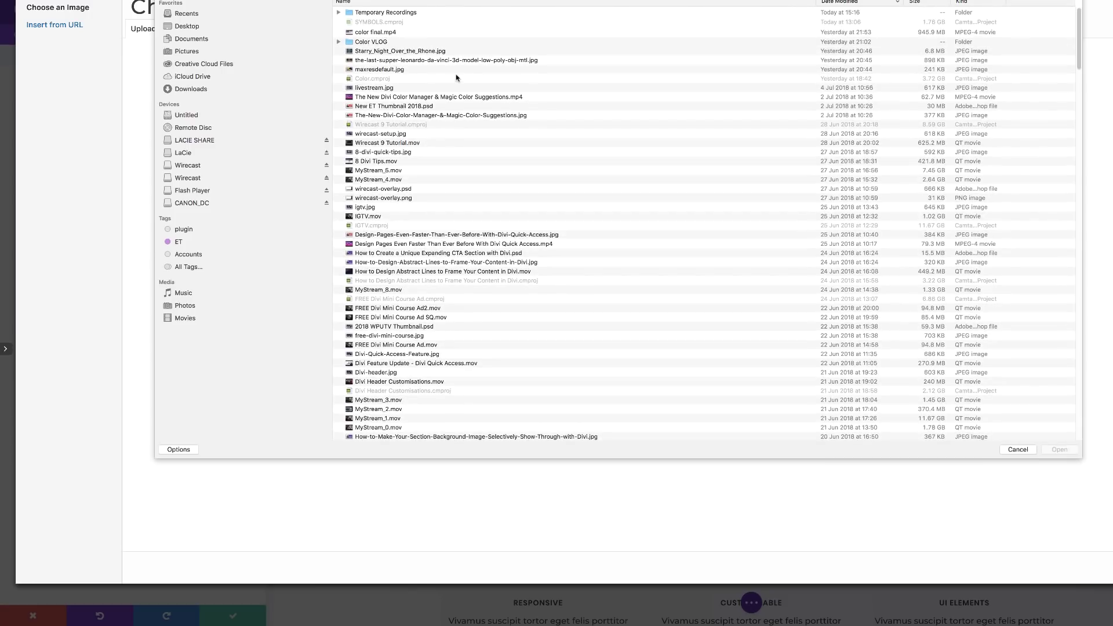
left_click(200, 27)
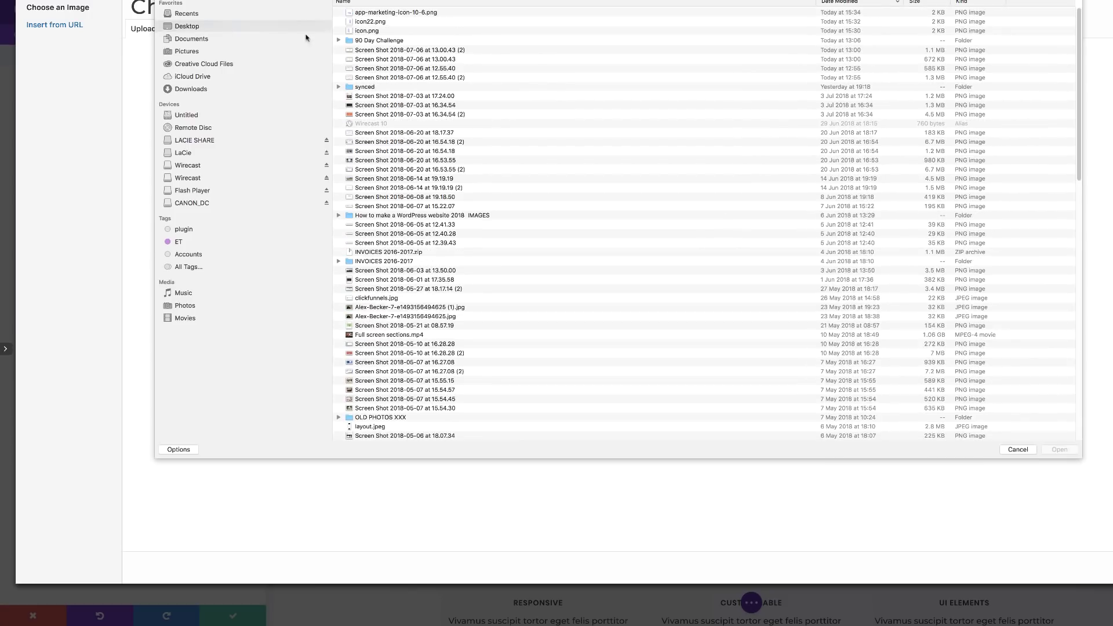
left_click(380, 30)
left_click_drag(380, 31, 383, 12)
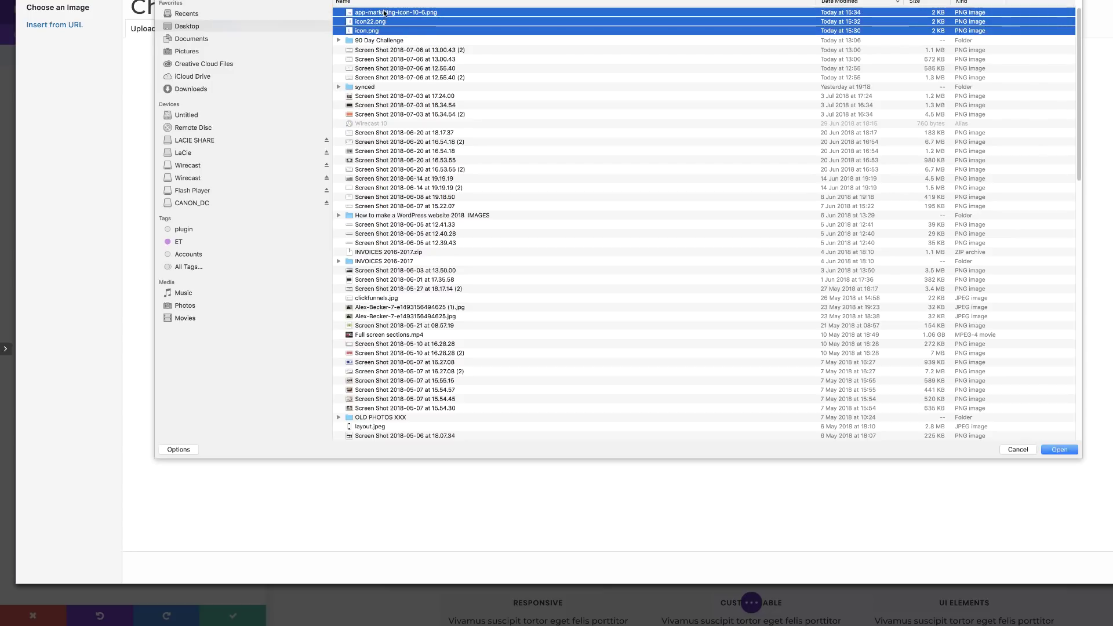
left_click(1059, 449)
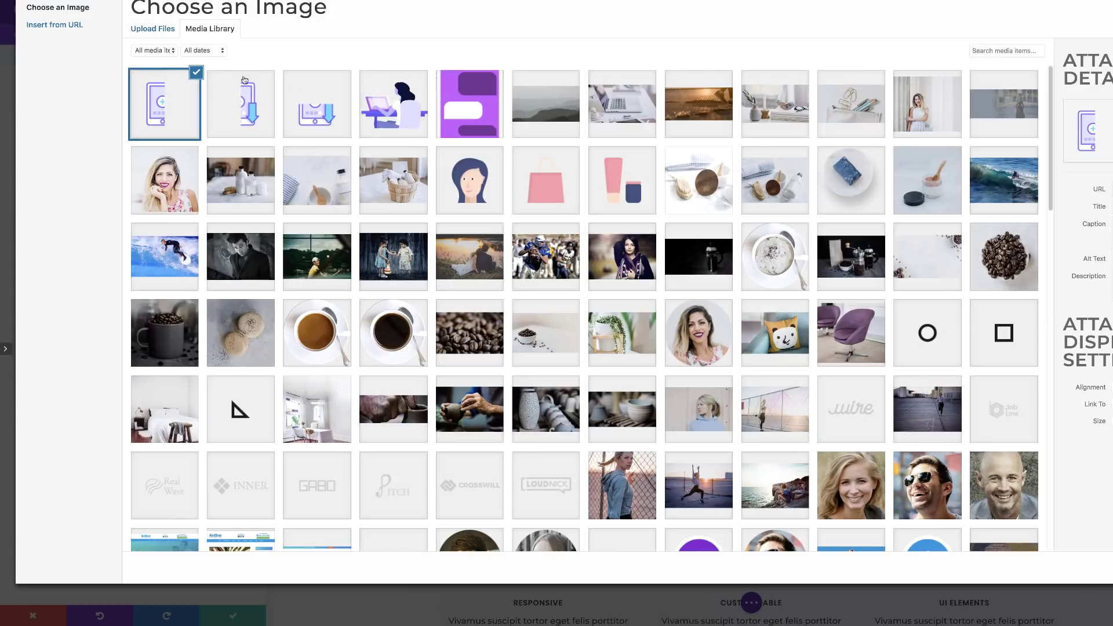
left_click(326, 120)
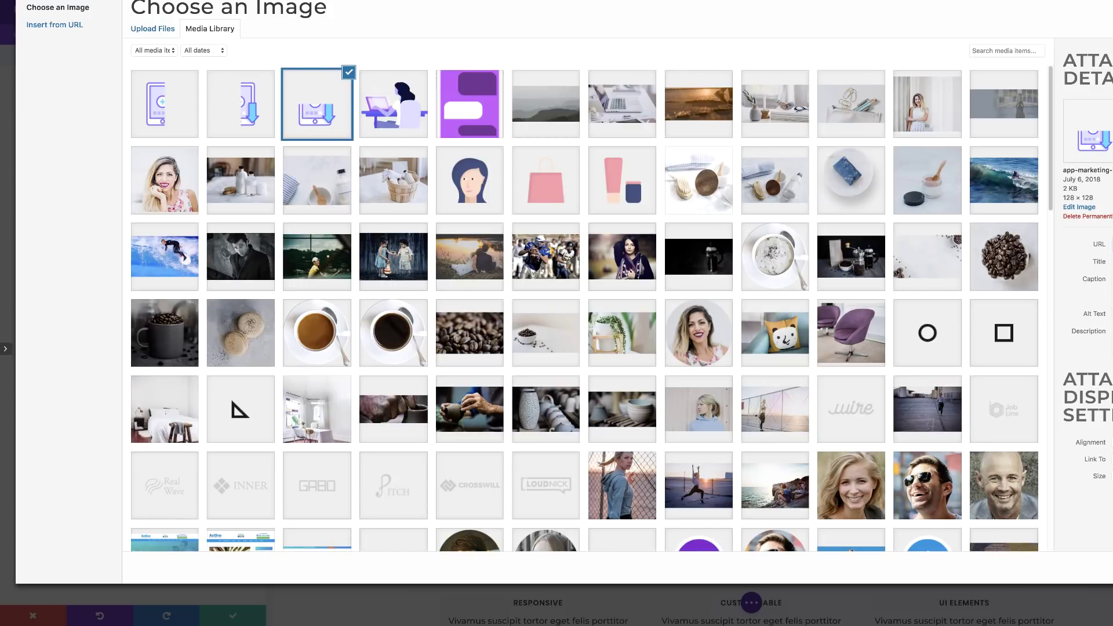
left_click(1072, 567)
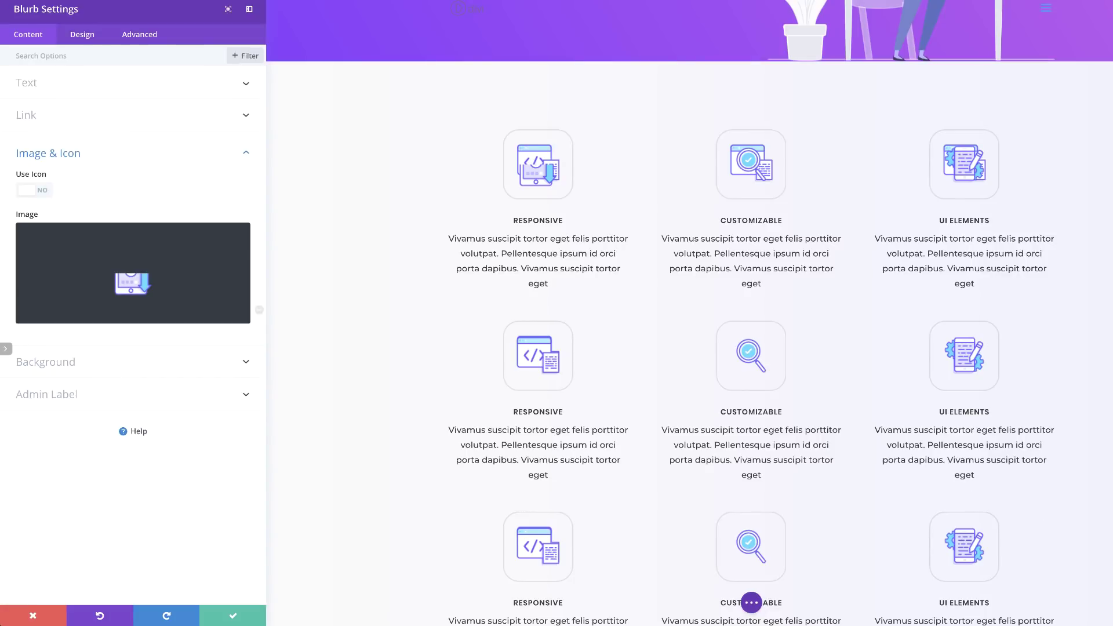
- Give the first blurb a white #ffffff background colour
left_click(60, 363)
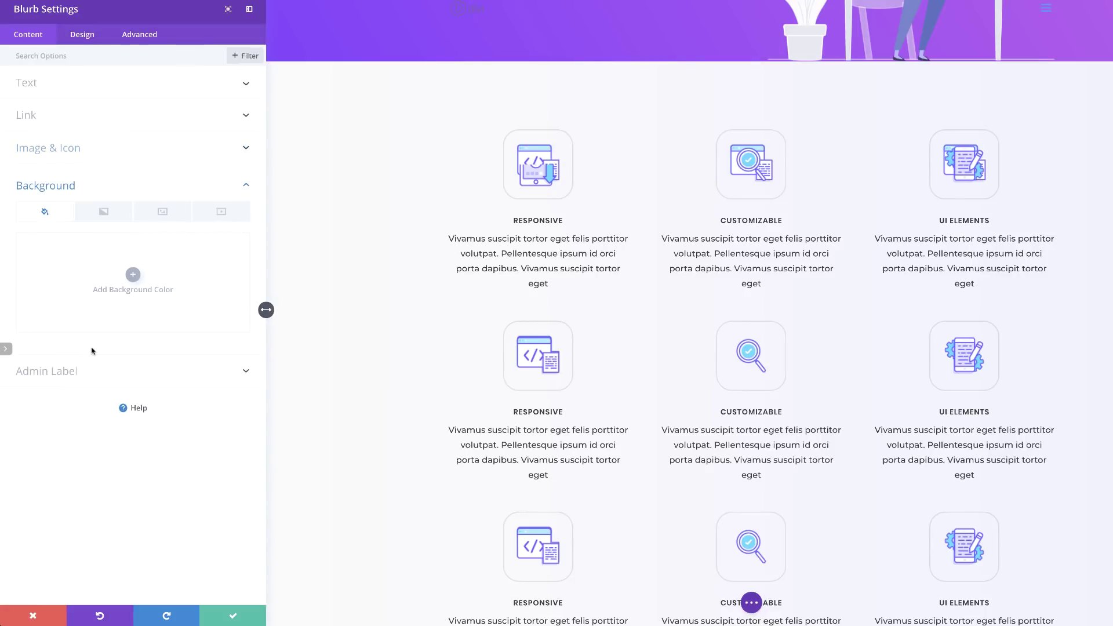
left_click(133, 274)
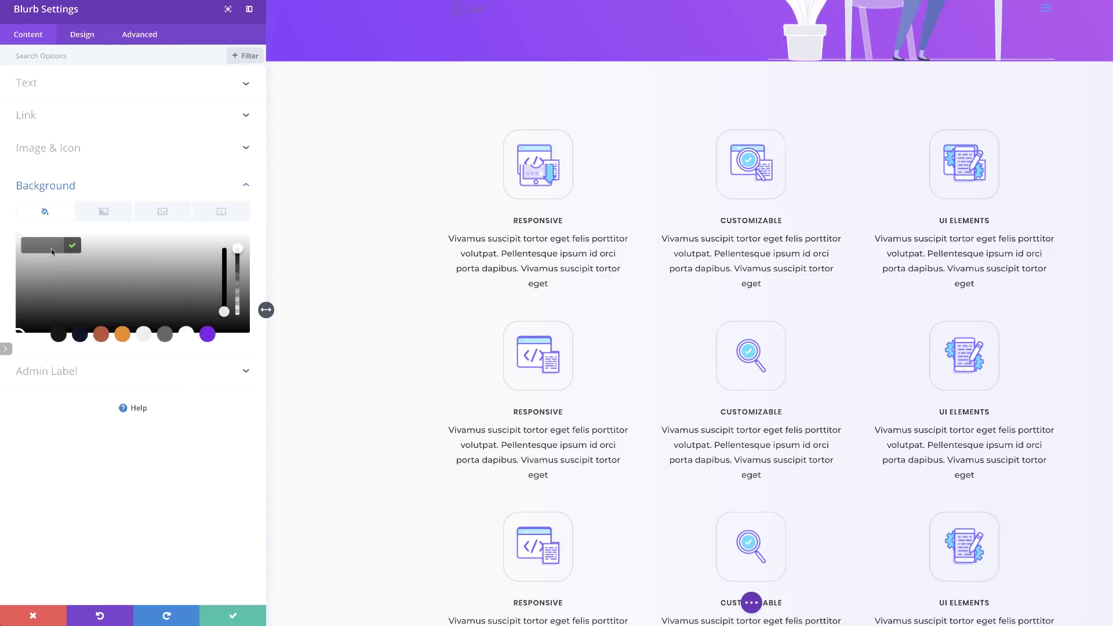
left_click(18, 236)
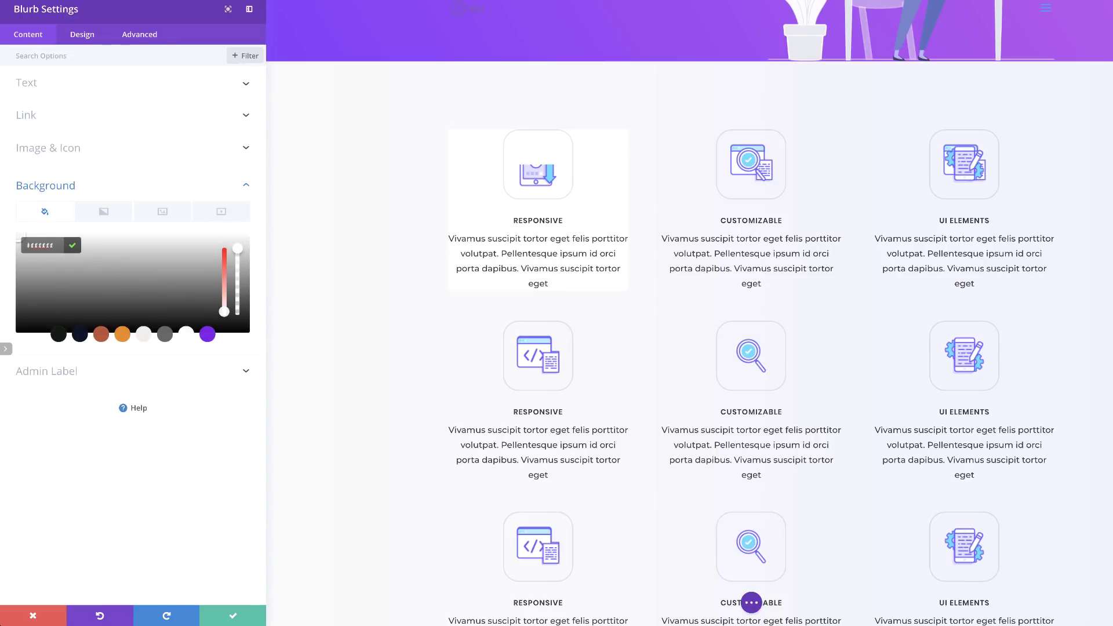
- Show the blurb's Border settings under the Design tab
left_click(82, 35)
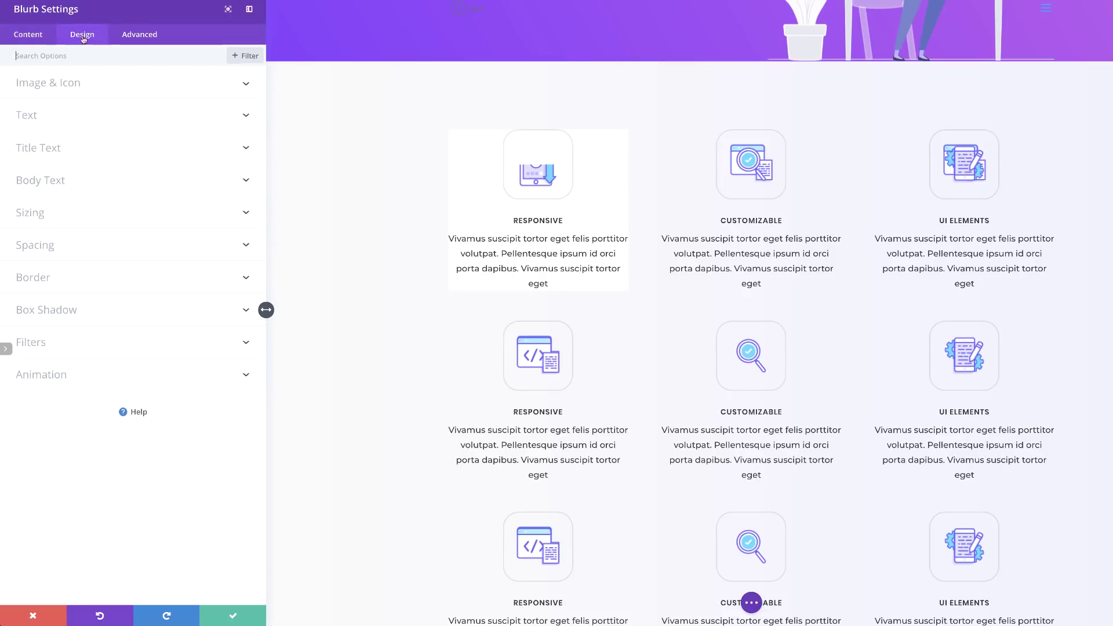
left_click(47, 278)
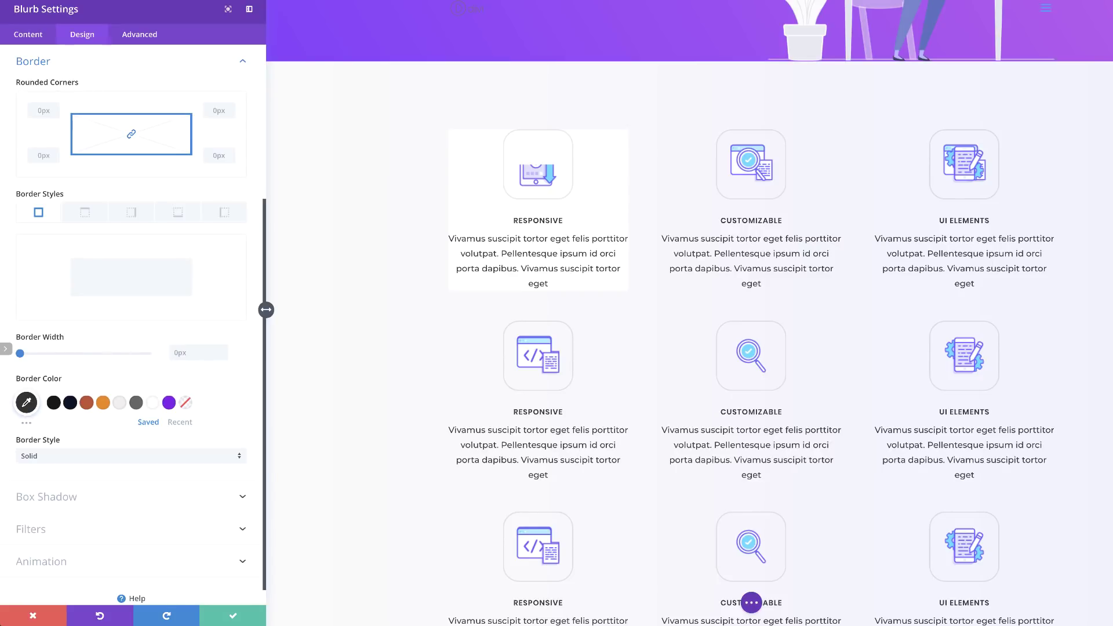
scroll(154, 333, "down", 1)
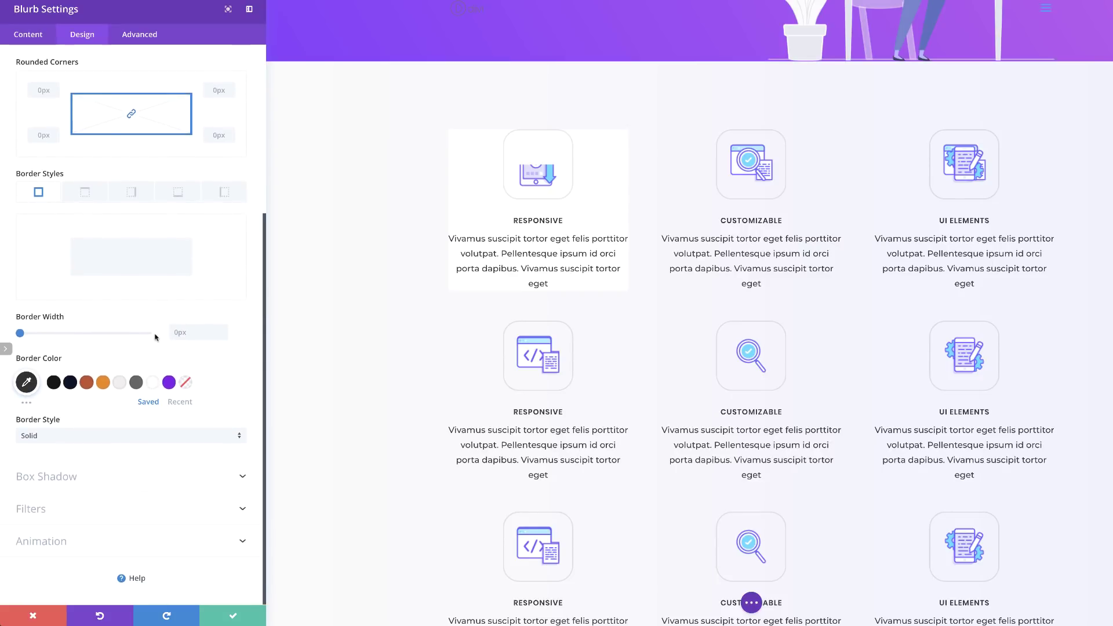
scroll(155, 337, "up", 4)
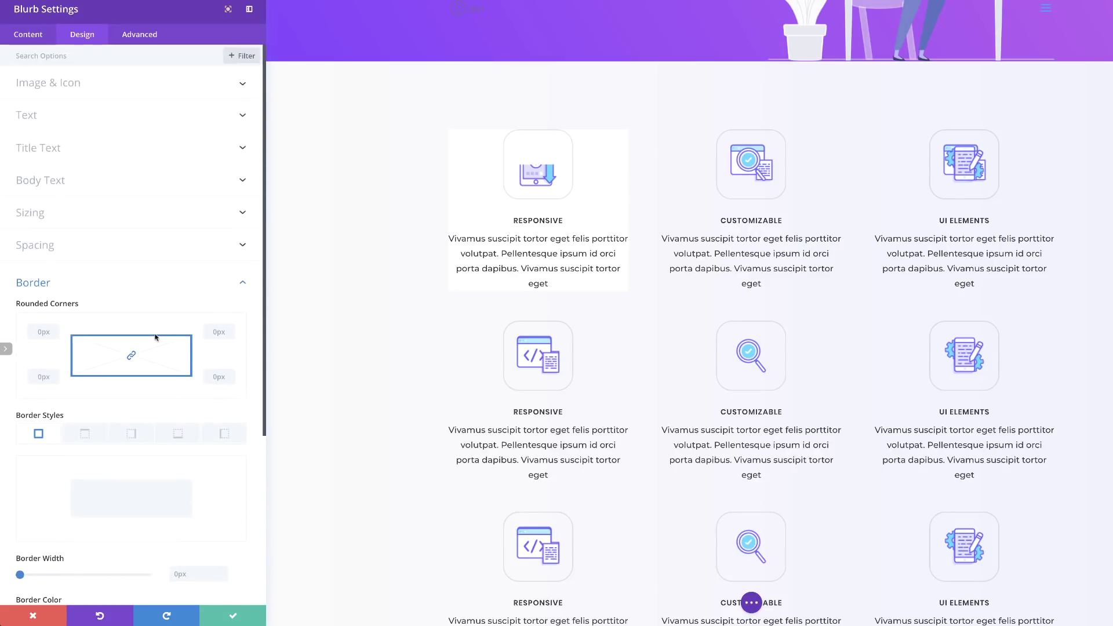
- In Spacing, set Custom Margin Top to 64px and bottom, left, right padding to 8%
left_click(46, 247)
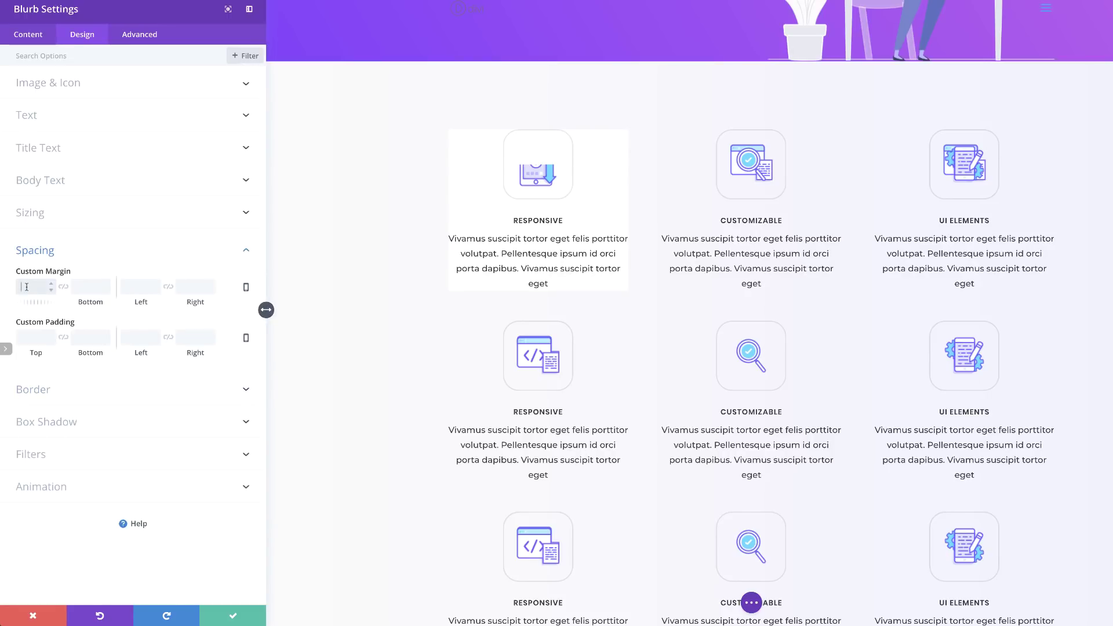
type("64px")
key("Tab")
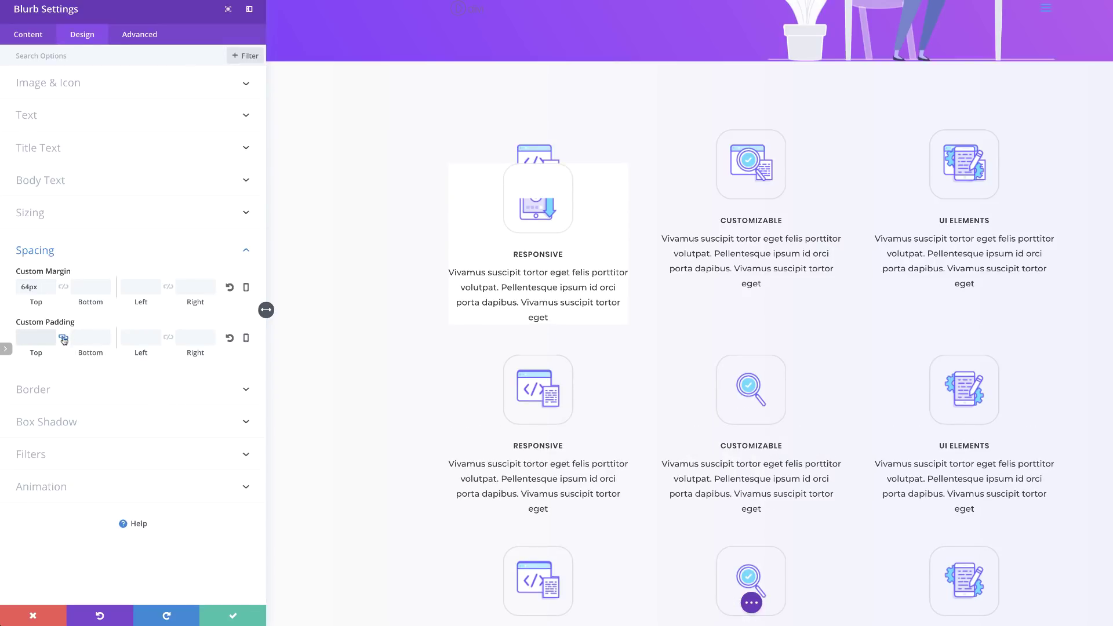
left_click(94, 337)
type("8%")
left_click(143, 342)
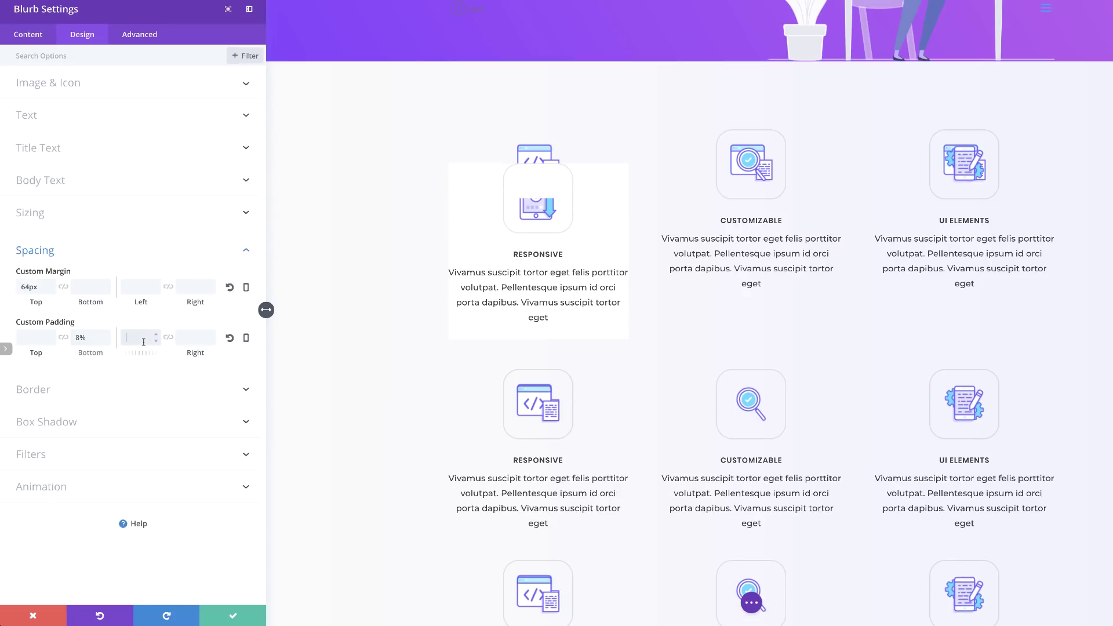
type("8%")
left_click(189, 338)
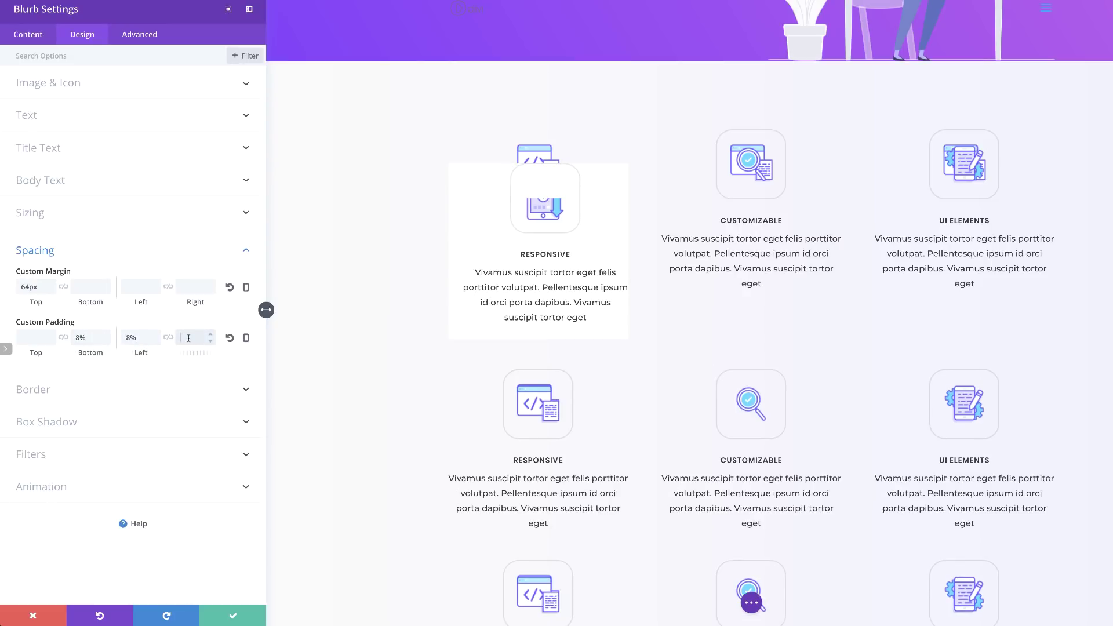
type("8%")
left_click(139, 250)
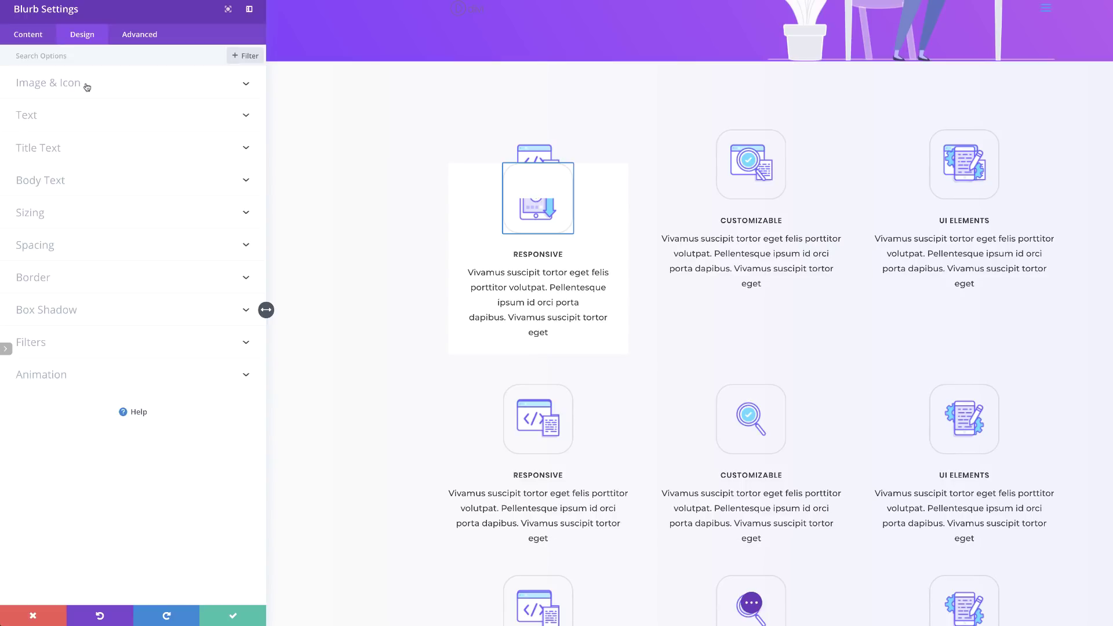
- Give the first Responsive blurb's icon 0 corner radius and 0px border, and re-enter its 64px top margin
left_click(68, 85)
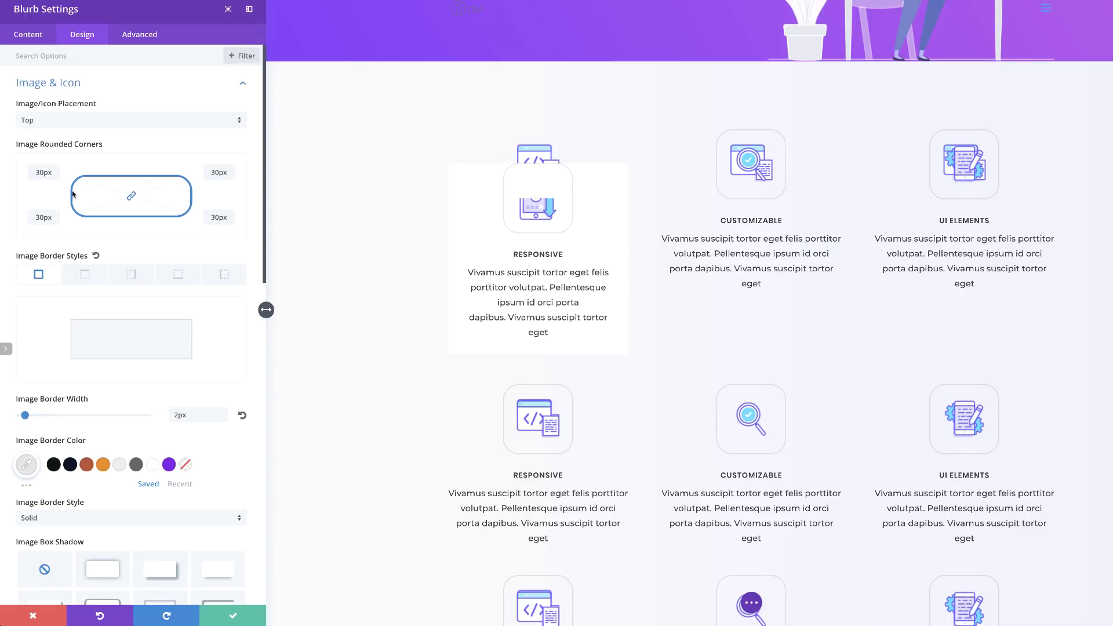
double_click(44, 173)
type("0")
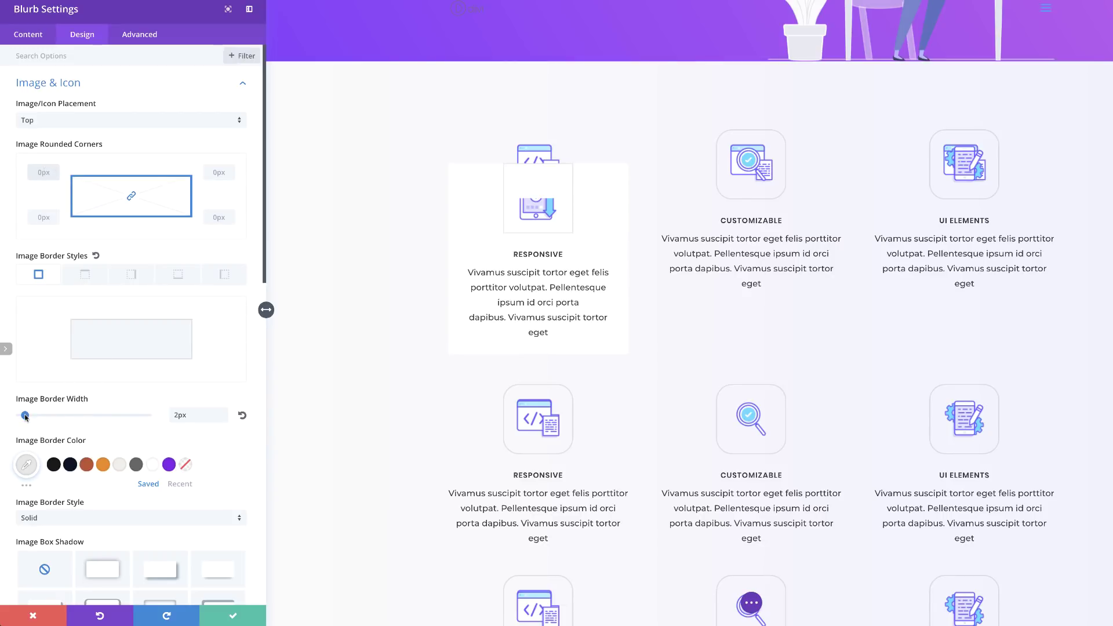
left_click_drag(25, 416, 9, 417)
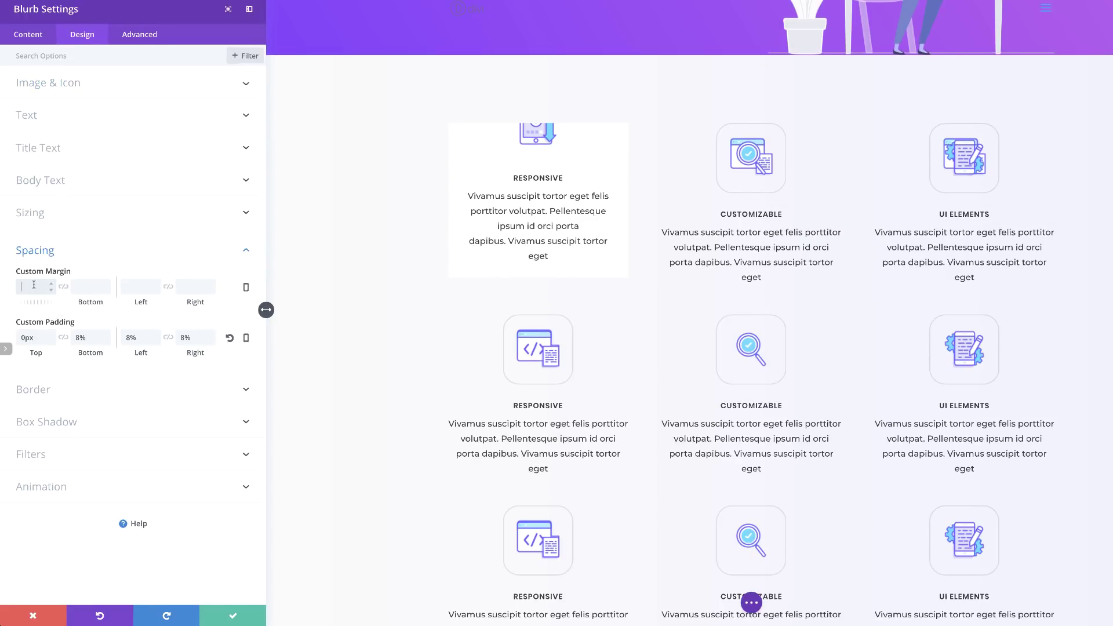
type("64px")
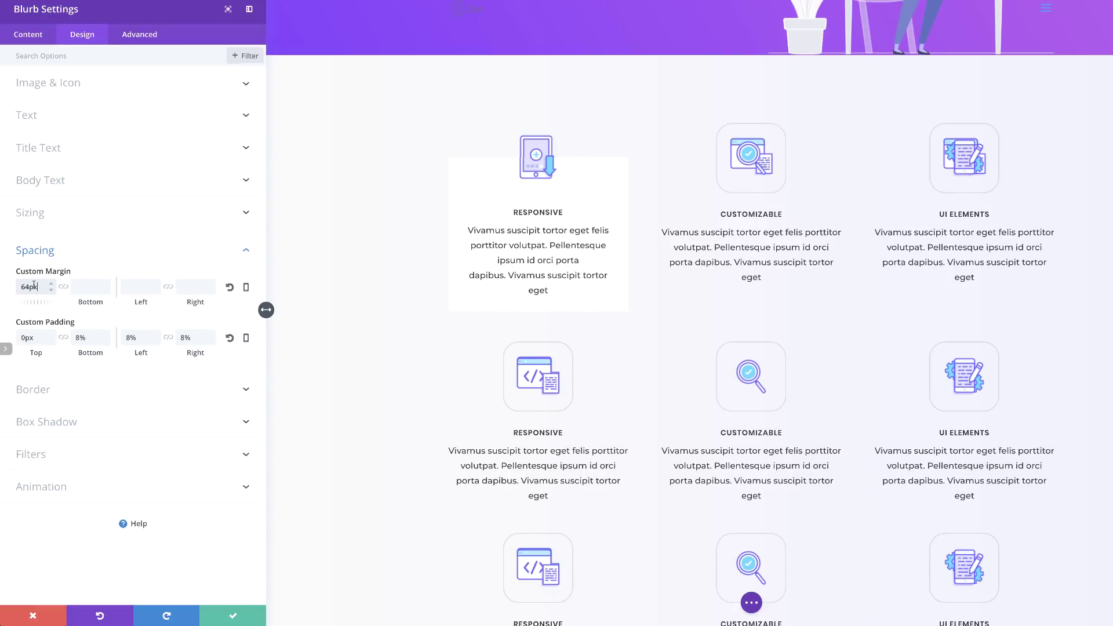
- Apply the second box shadow preset to the Responsive card, leave its icon without shadow, and save
mouse_move(606, 190)
left_click(29, 36)
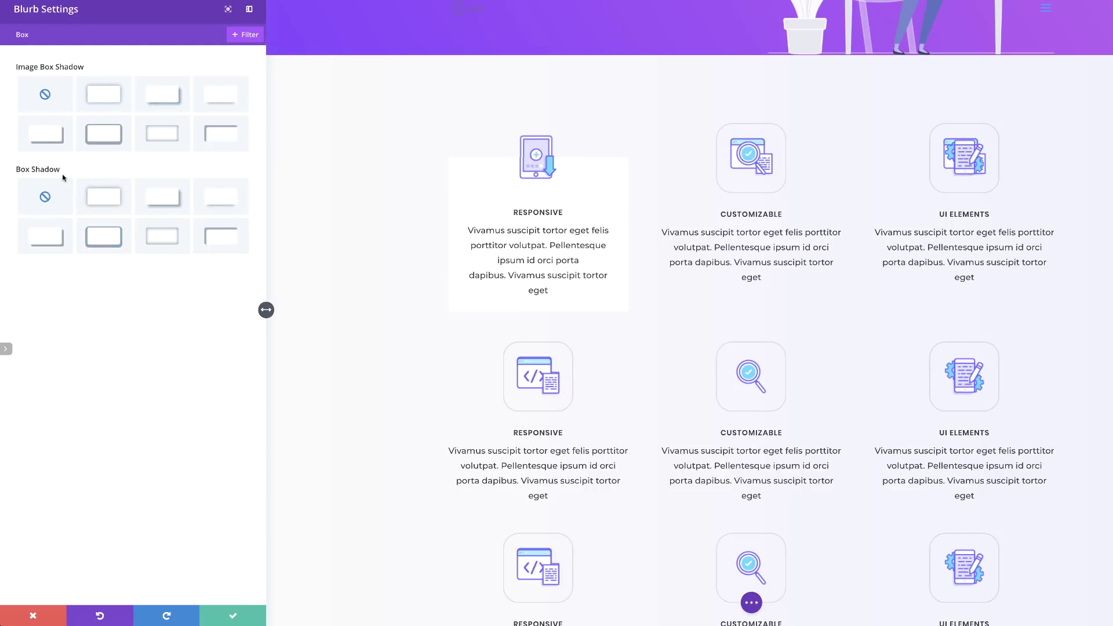
left_click(110, 200)
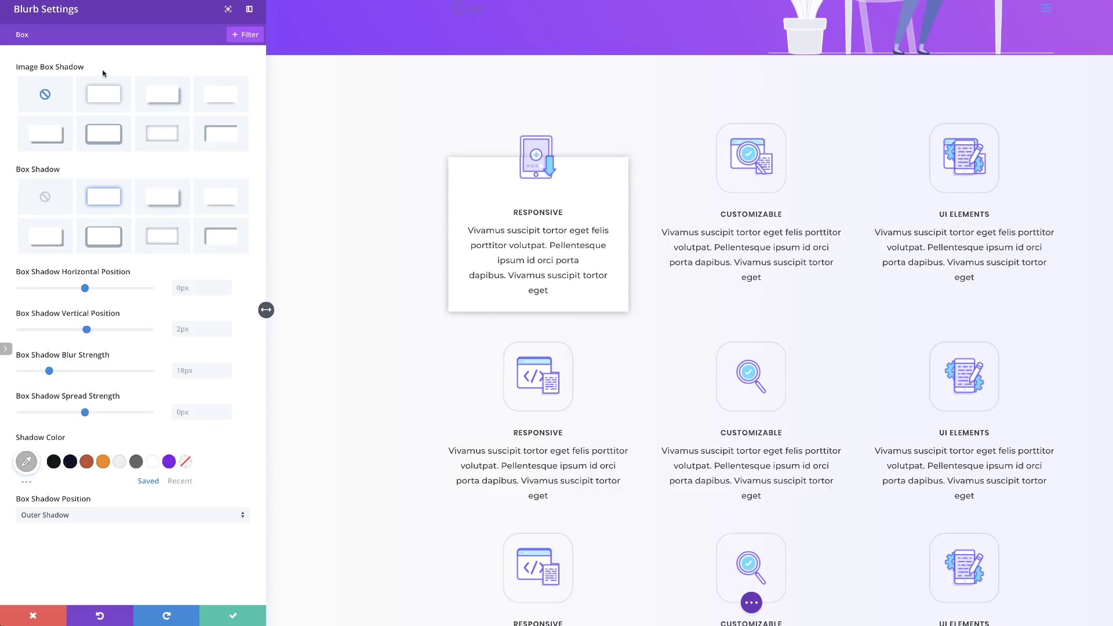
left_click(106, 96)
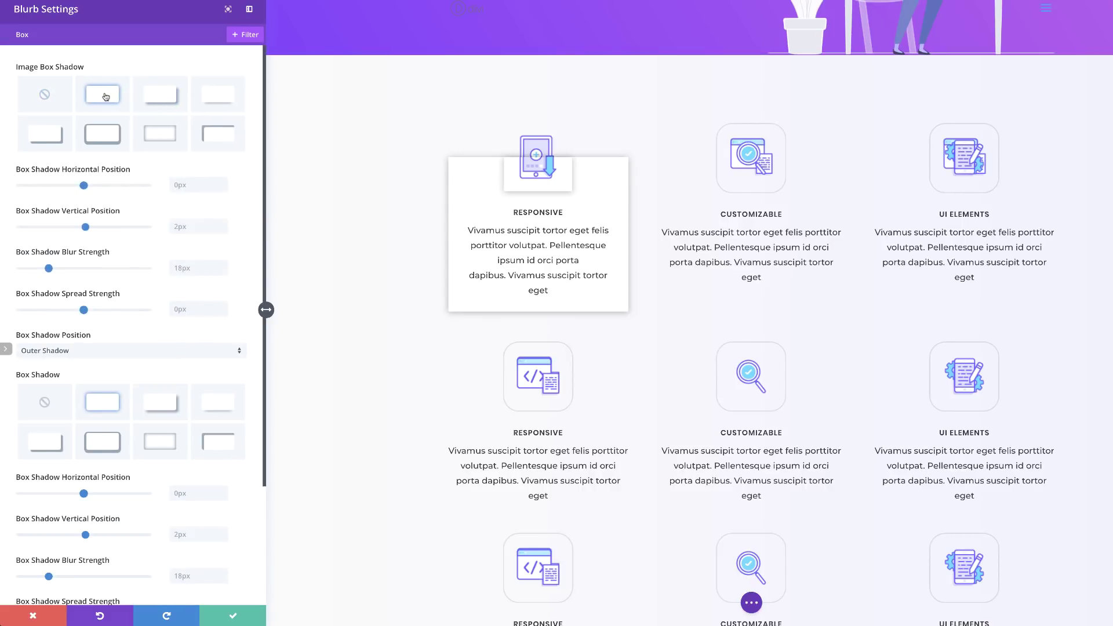
left_click(45, 95)
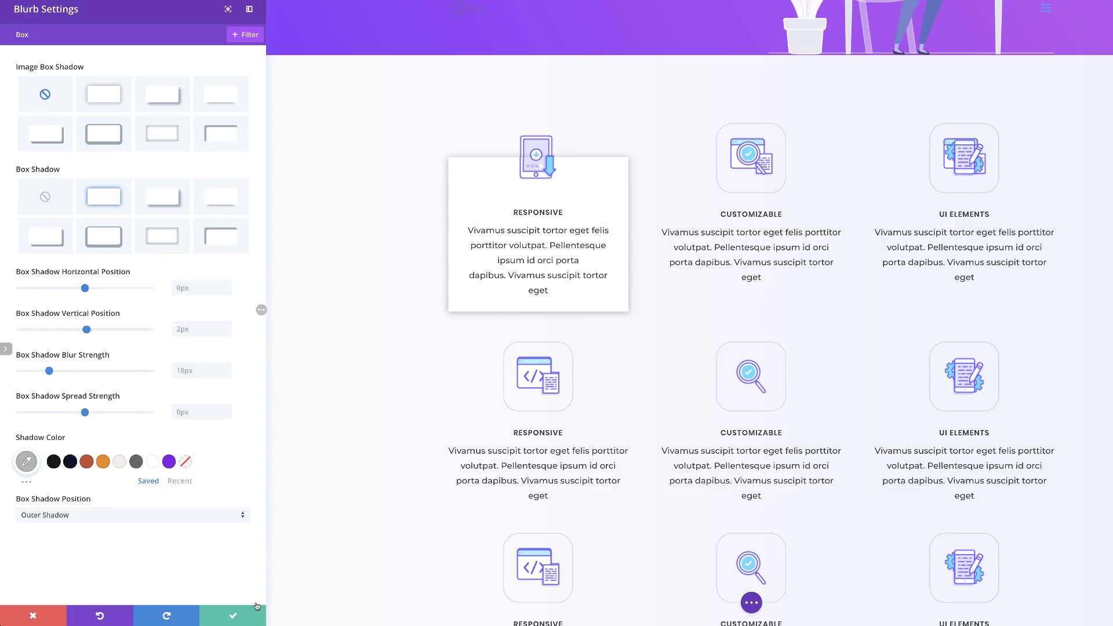
left_click(233, 616)
- Set the tablet icon from the media library as the section's background image at Actual Size, then save
scroll(516, 435, "down", 10)
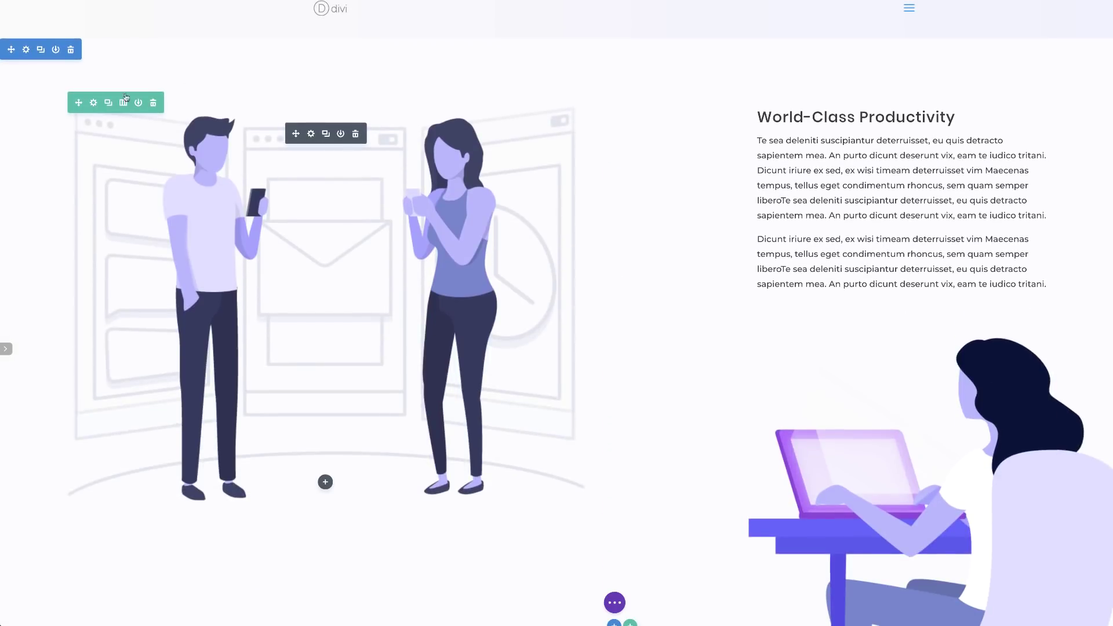
left_click(27, 51)
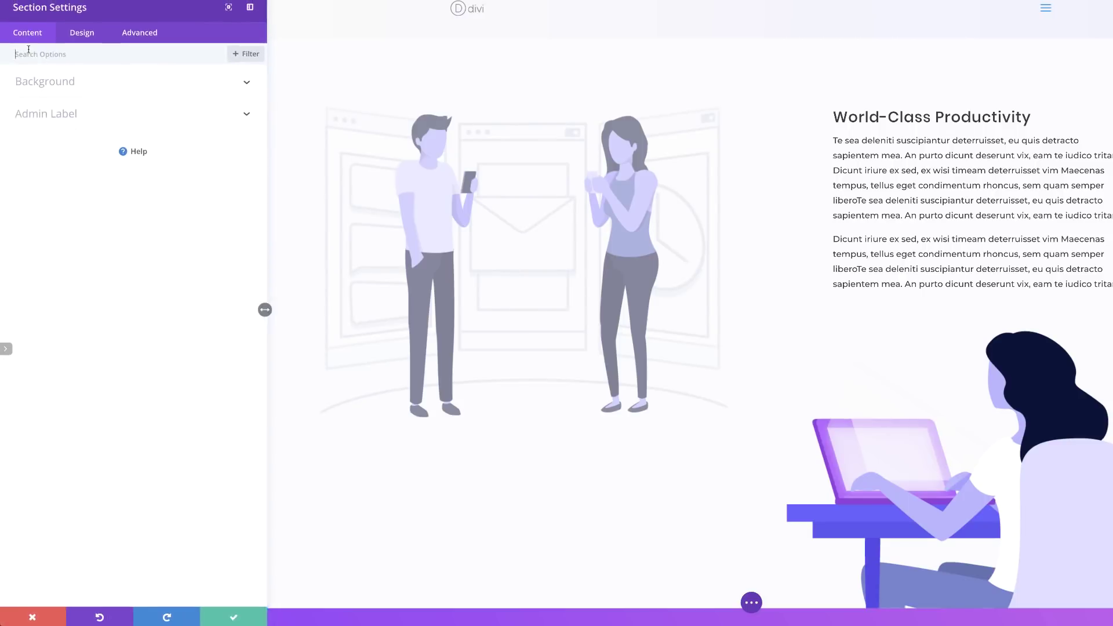
left_click(74, 87)
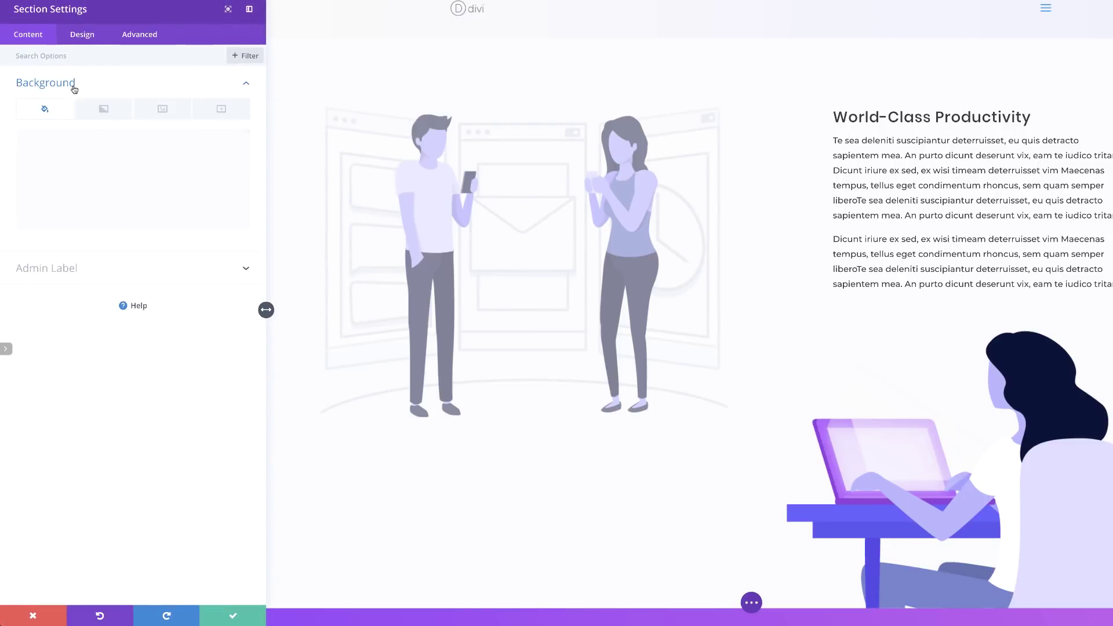
left_click(163, 113)
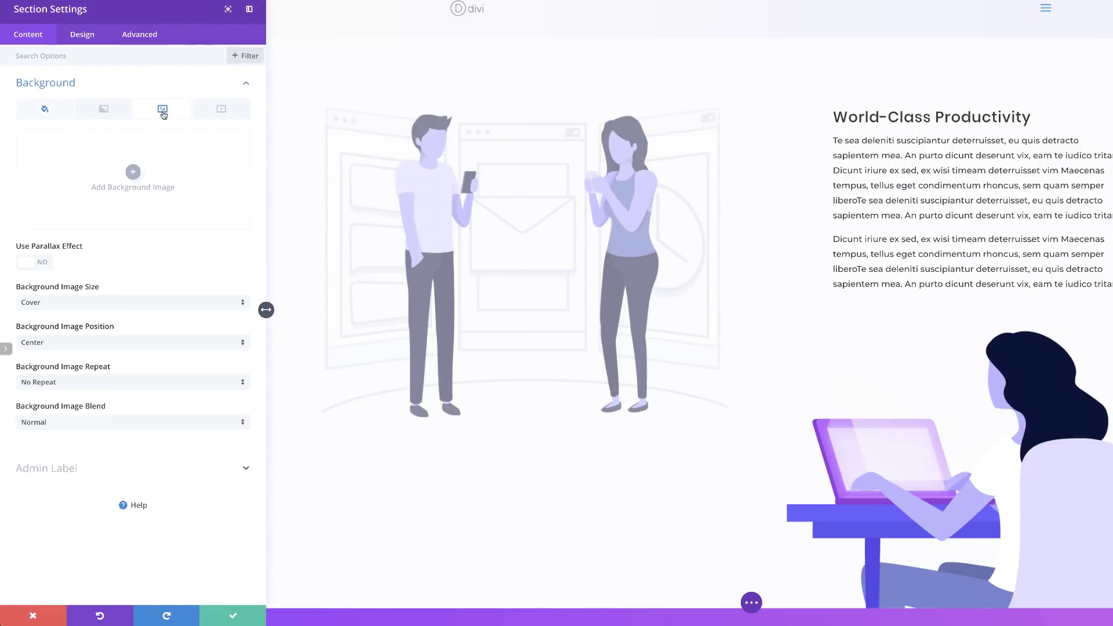
left_click(133, 172)
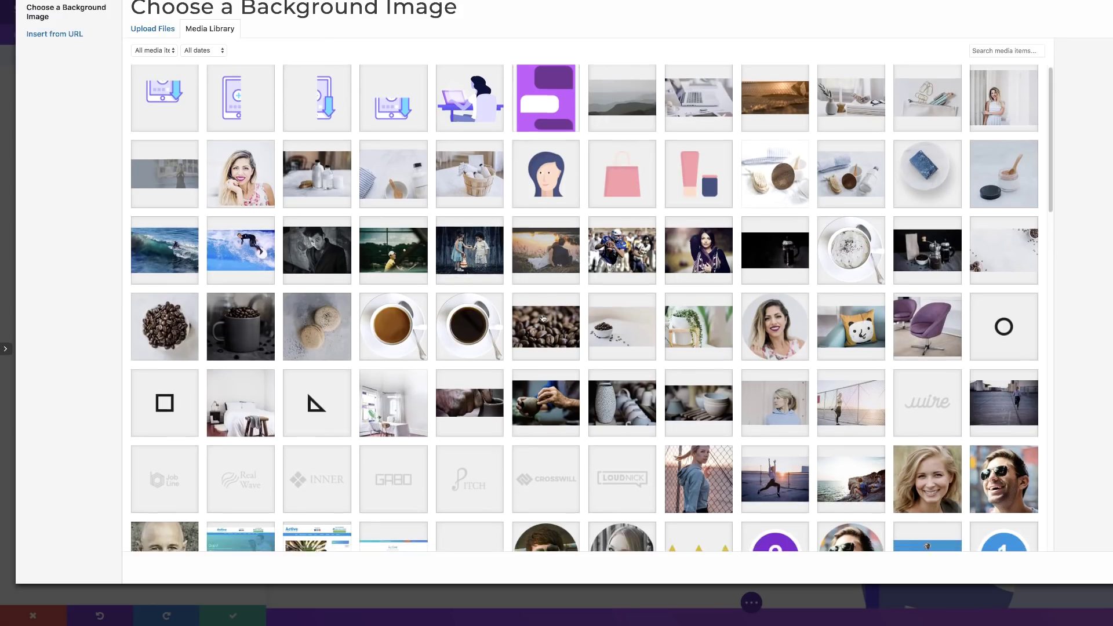
scroll(543, 318, "down", 20)
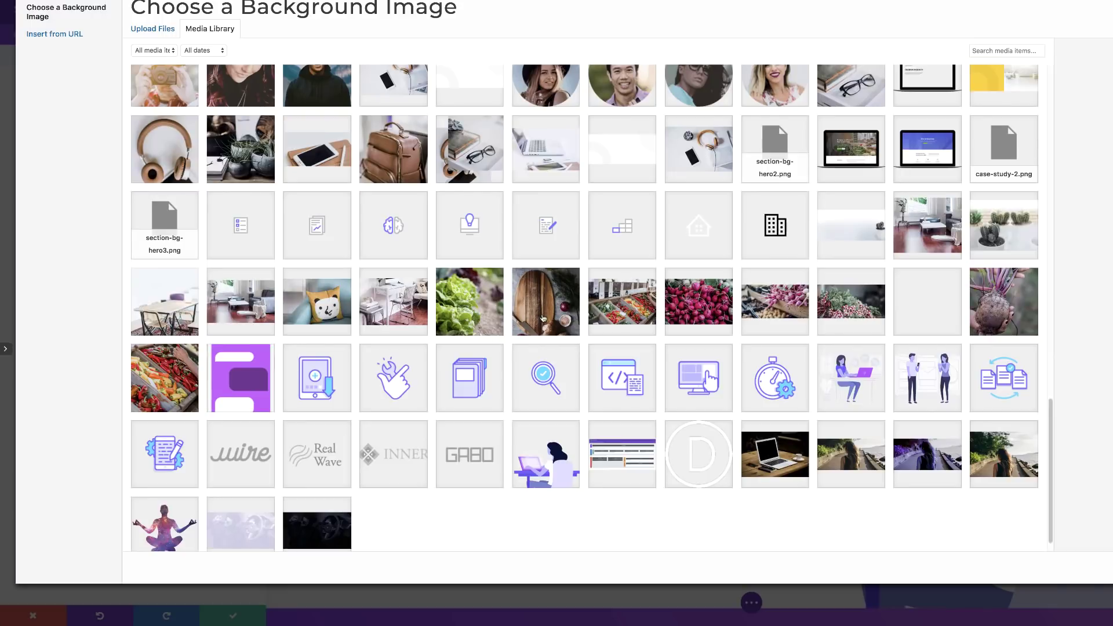
scroll(544, 317, "down", 1)
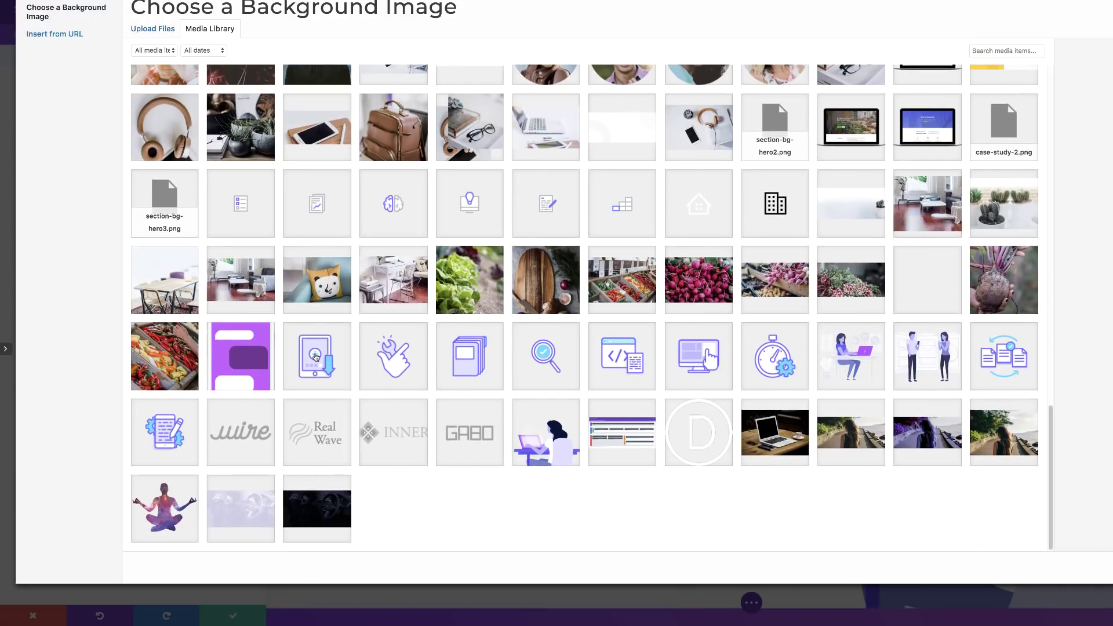
left_click(316, 357)
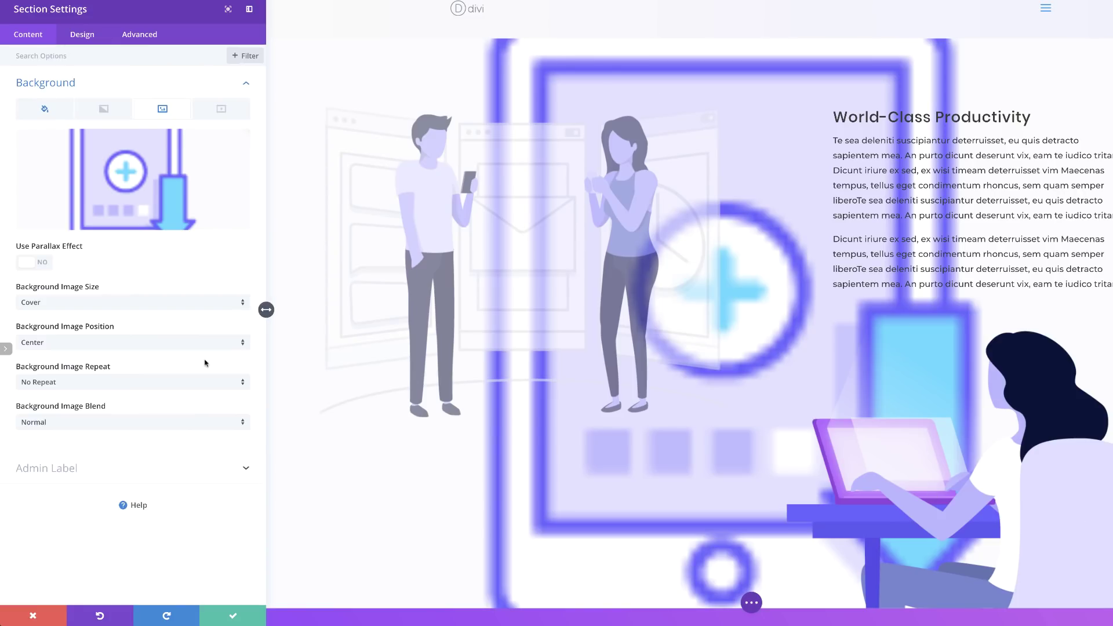
left_click(128, 306)
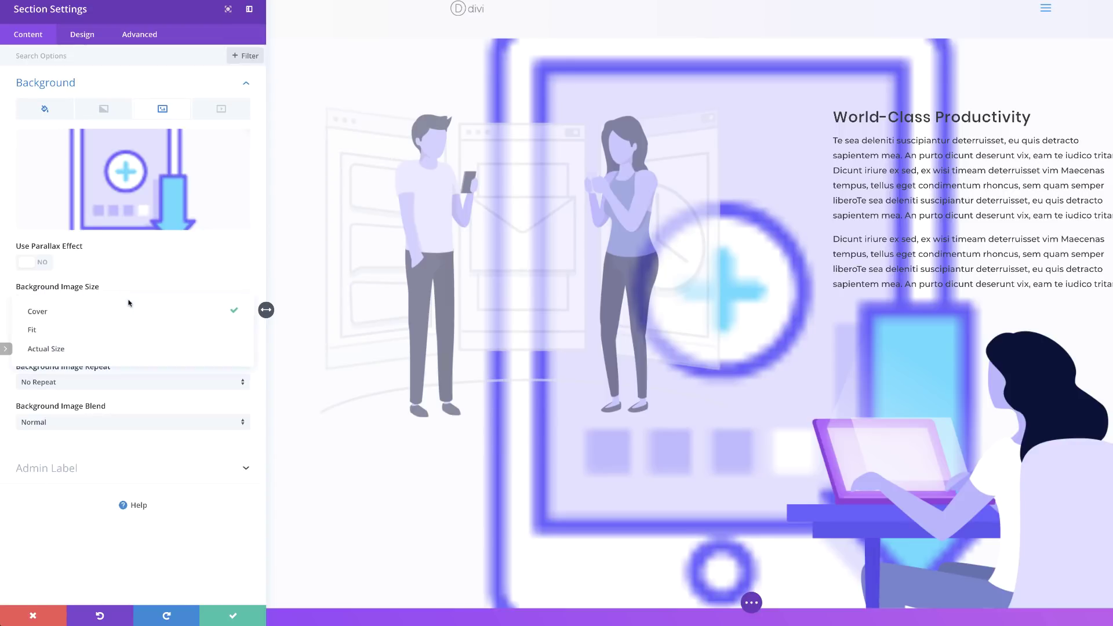
left_click(69, 351)
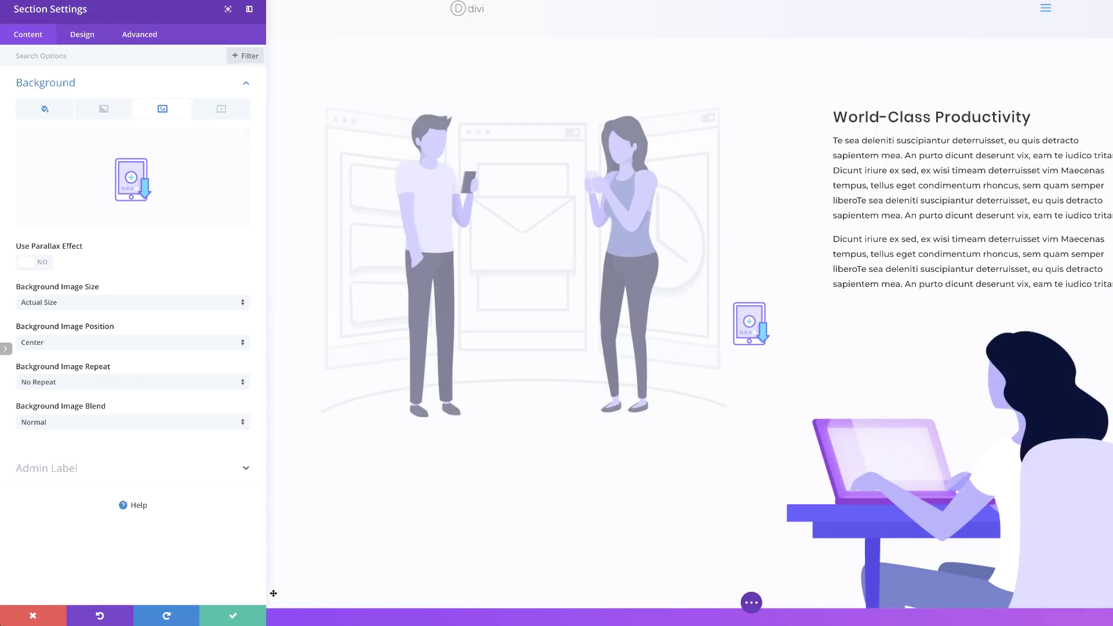
left_click(237, 623)
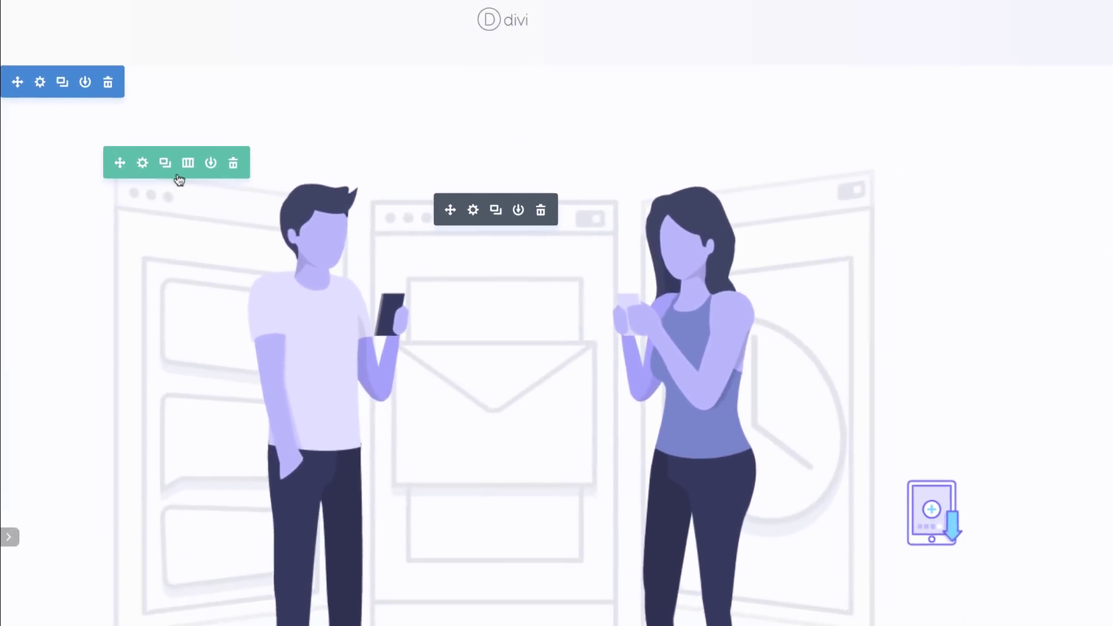
- In the illustration row's settings, give Column 2 the tablet icon as its background image
left_click(102, 114)
left_click(101, 144)
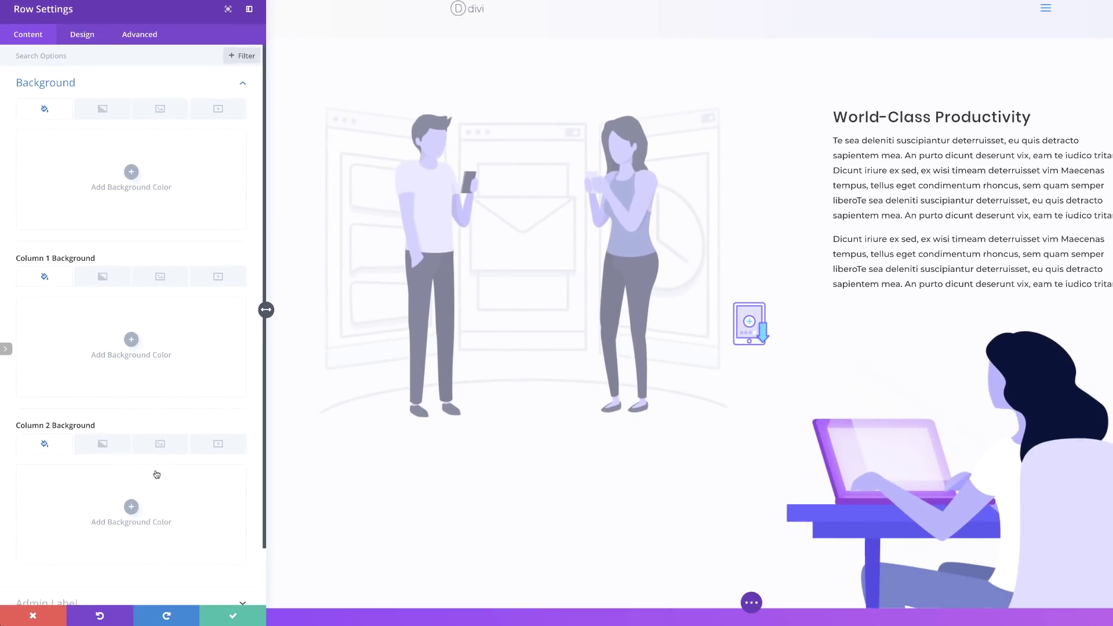
left_click(133, 506)
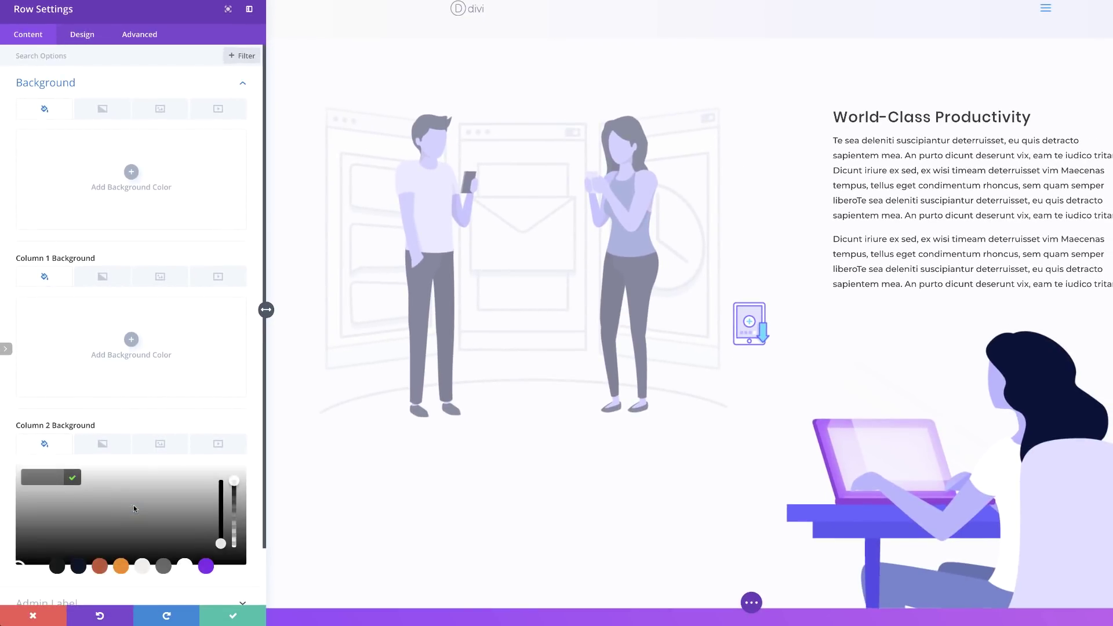
left_click(160, 445)
left_click(131, 507)
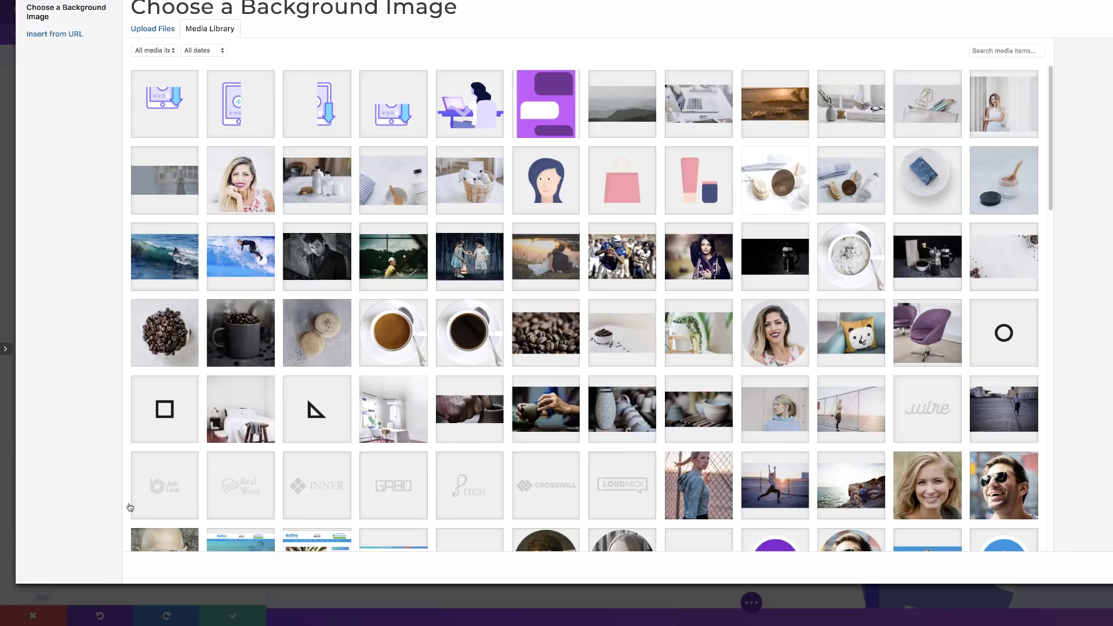
scroll(622, 409, "down", 20)
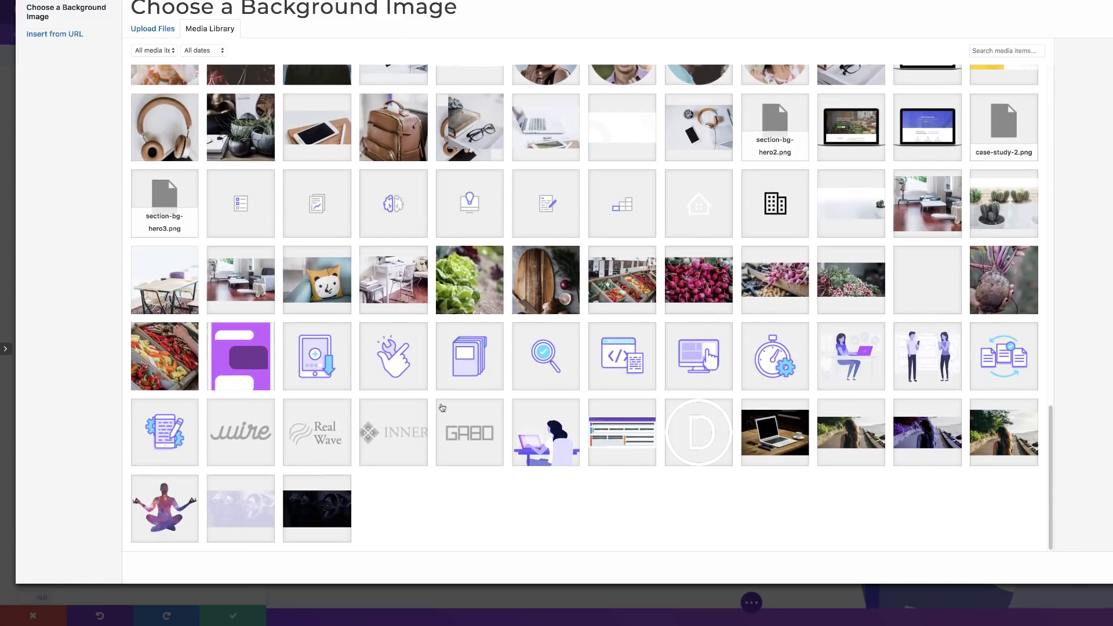
left_click(329, 365)
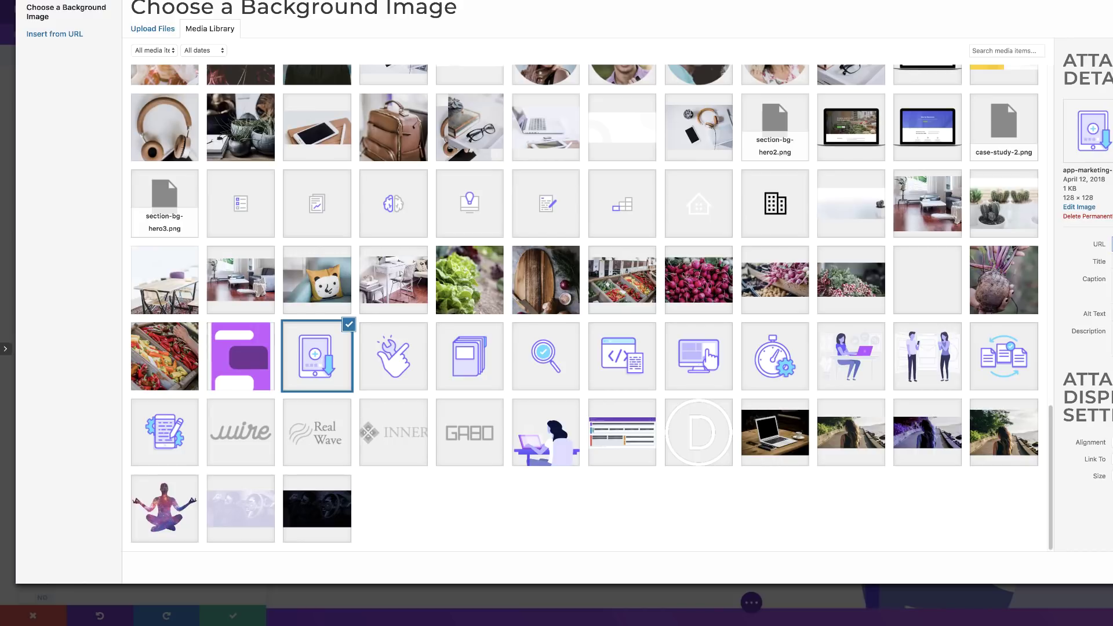
- Set Column 2's background image to Actual Size, No Repeat, positioned Center Left
scroll(113, 406, "down", 1)
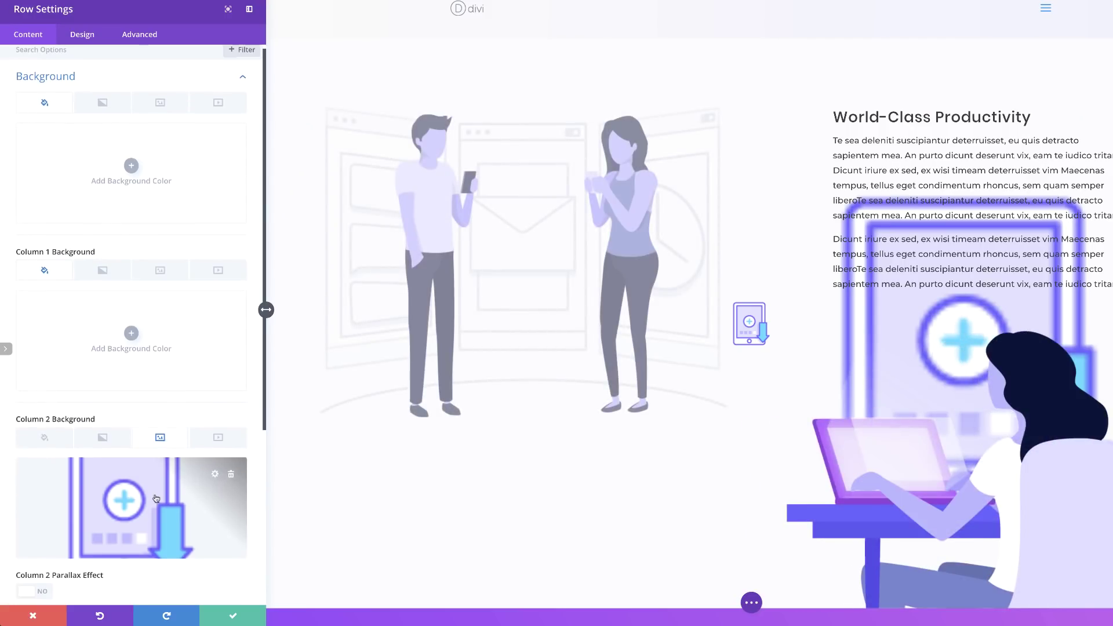
left_click(113, 404)
left_click(75, 446)
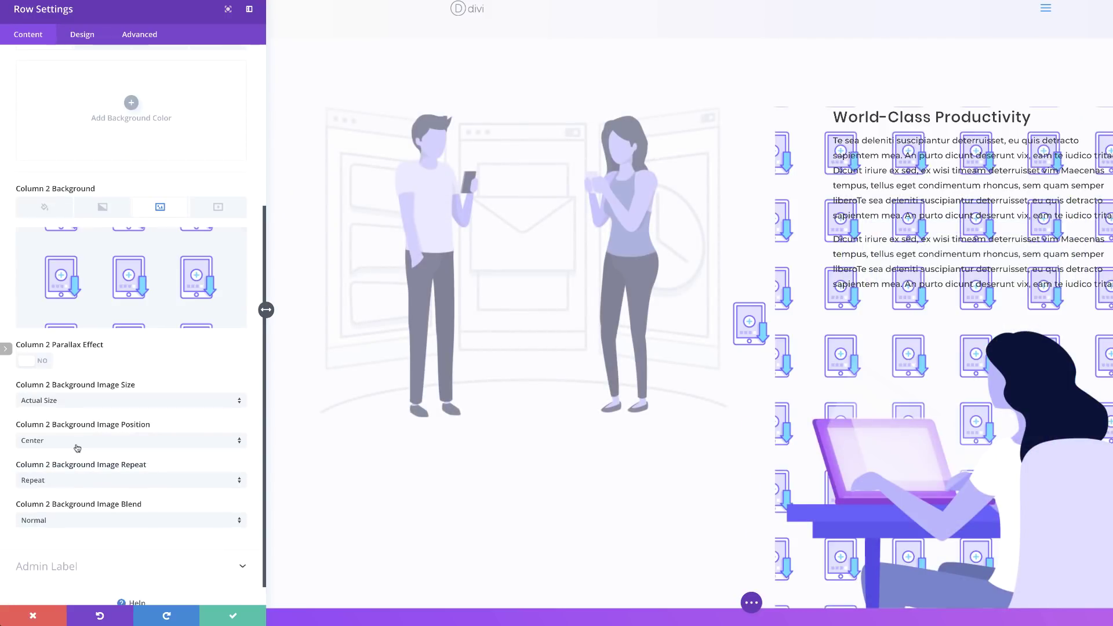
left_click(87, 480)
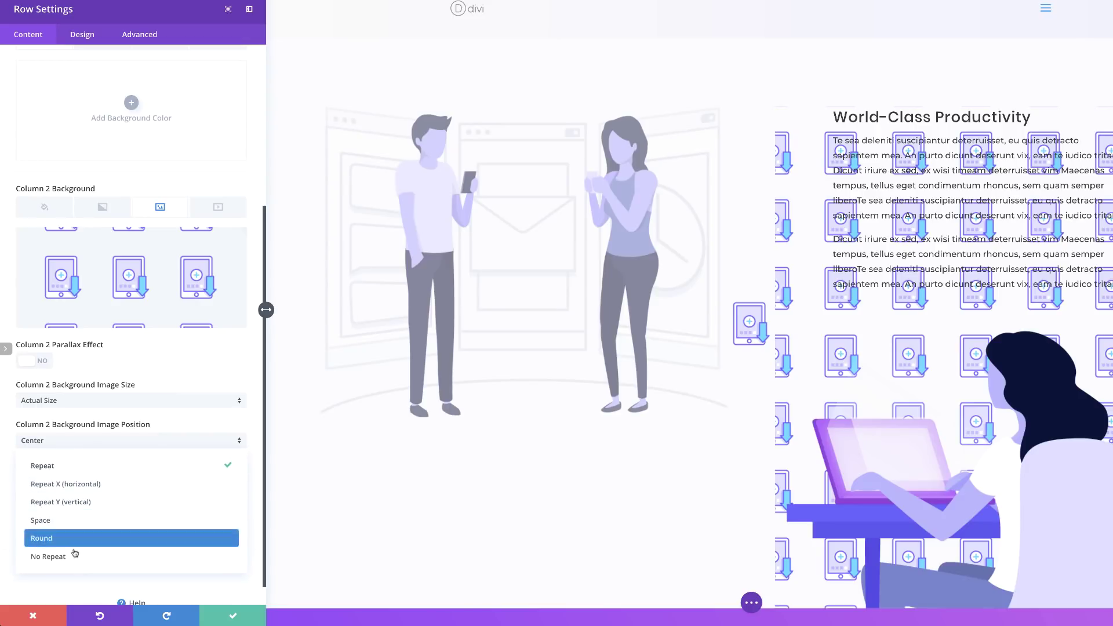
left_click(105, 554)
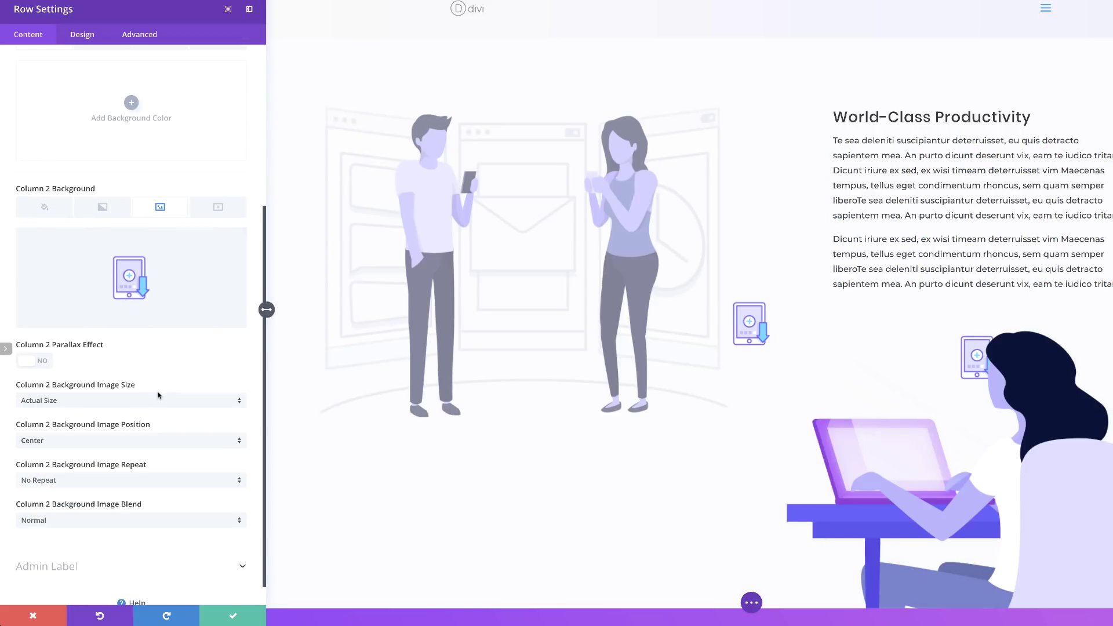
left_click(70, 444)
left_click(71, 425)
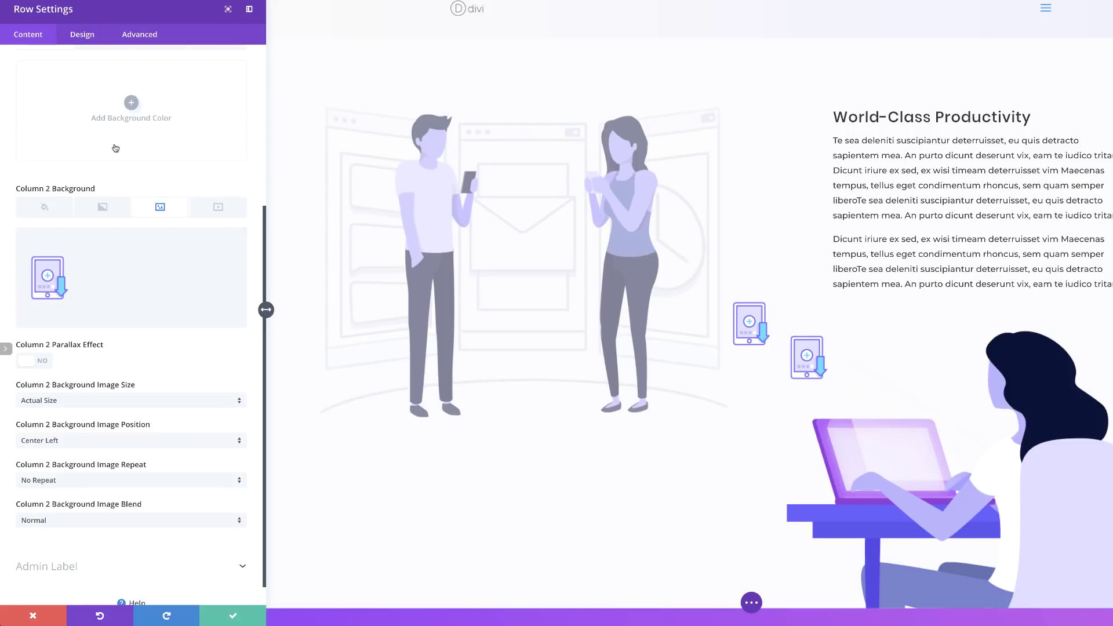
left_click(82, 35)
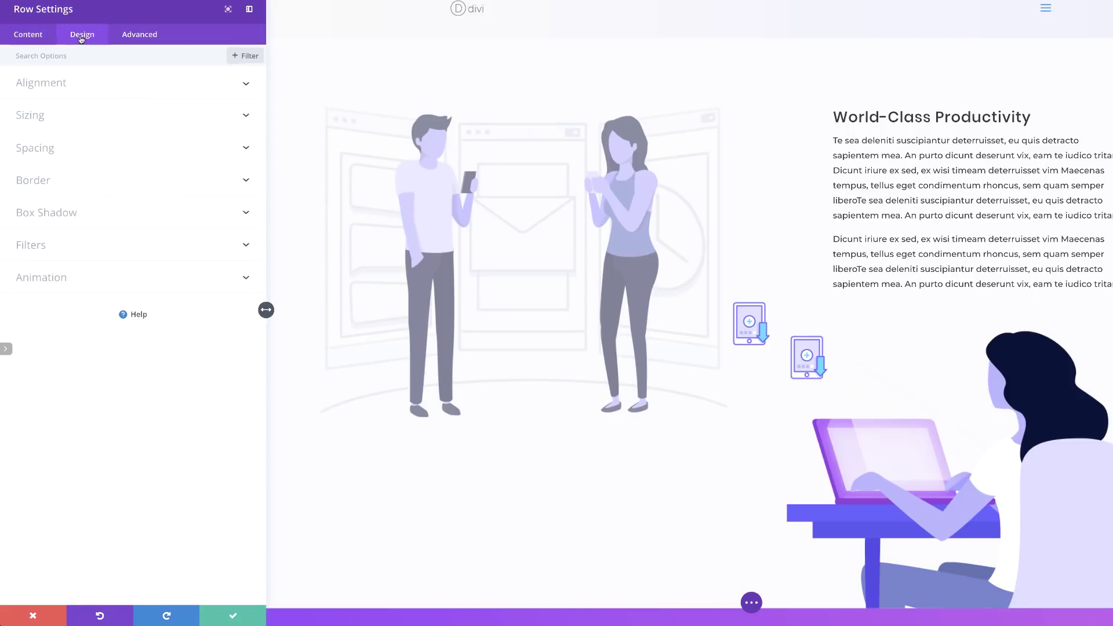
- Give the row a 100% custom width and a gutter width of 1
left_click(46, 118)
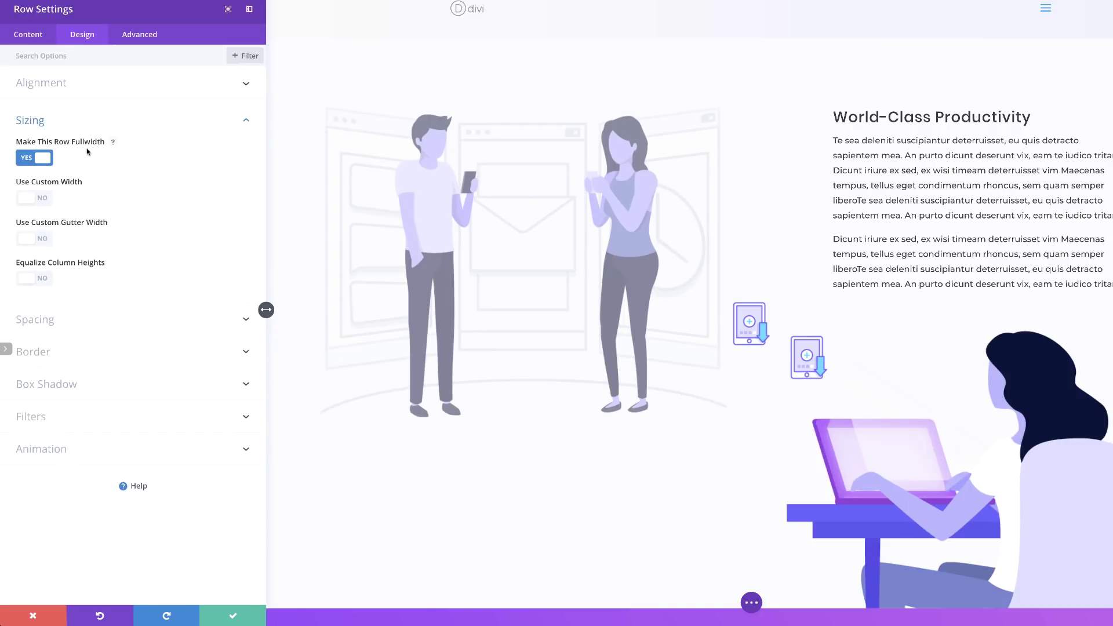
left_click(44, 199)
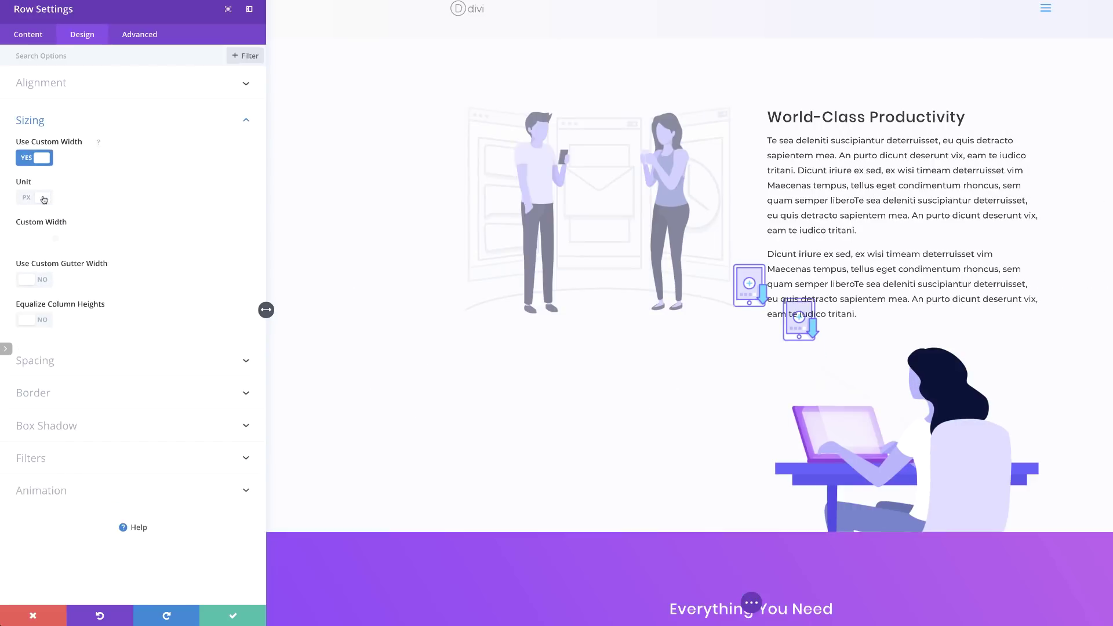
left_click(43, 199)
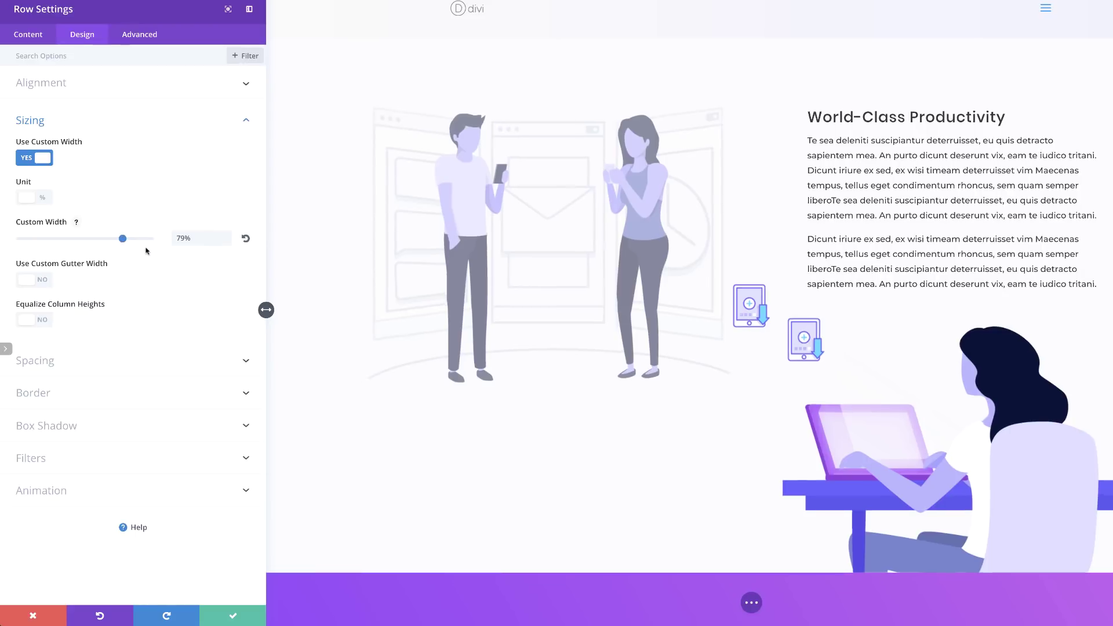
left_click_drag(123, 239, 150, 239)
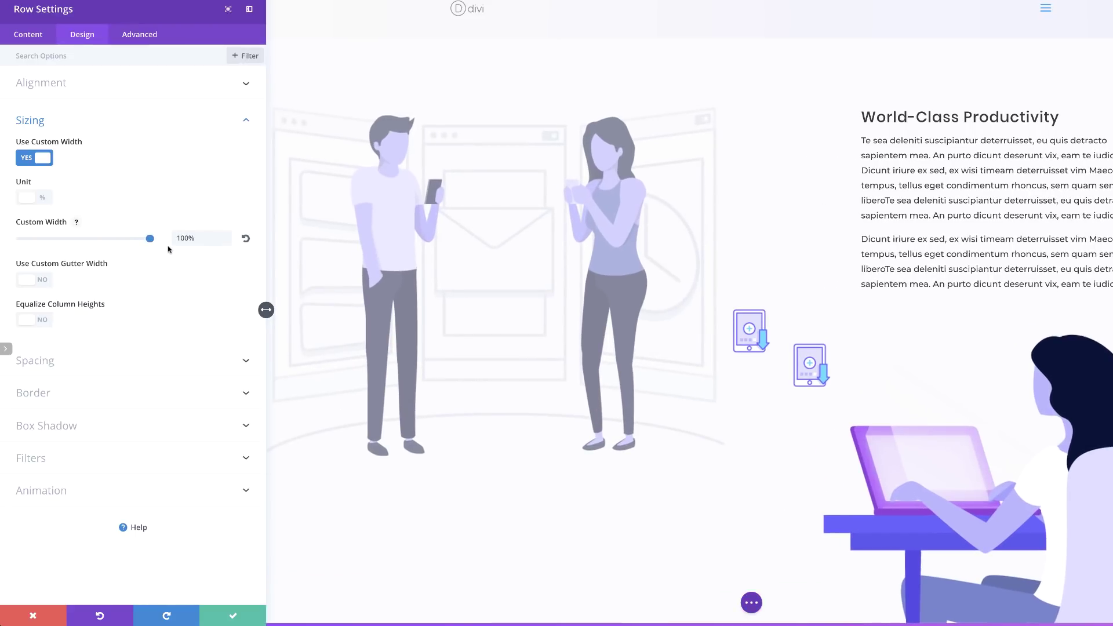
left_click(46, 283)
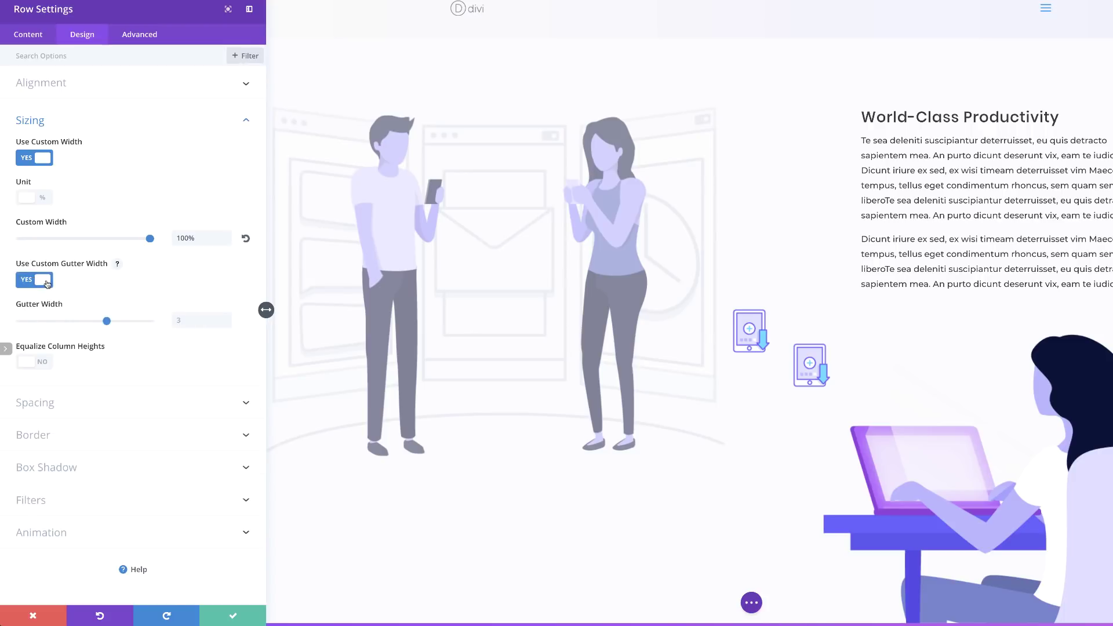
left_click_drag(104, 323, 12, 323)
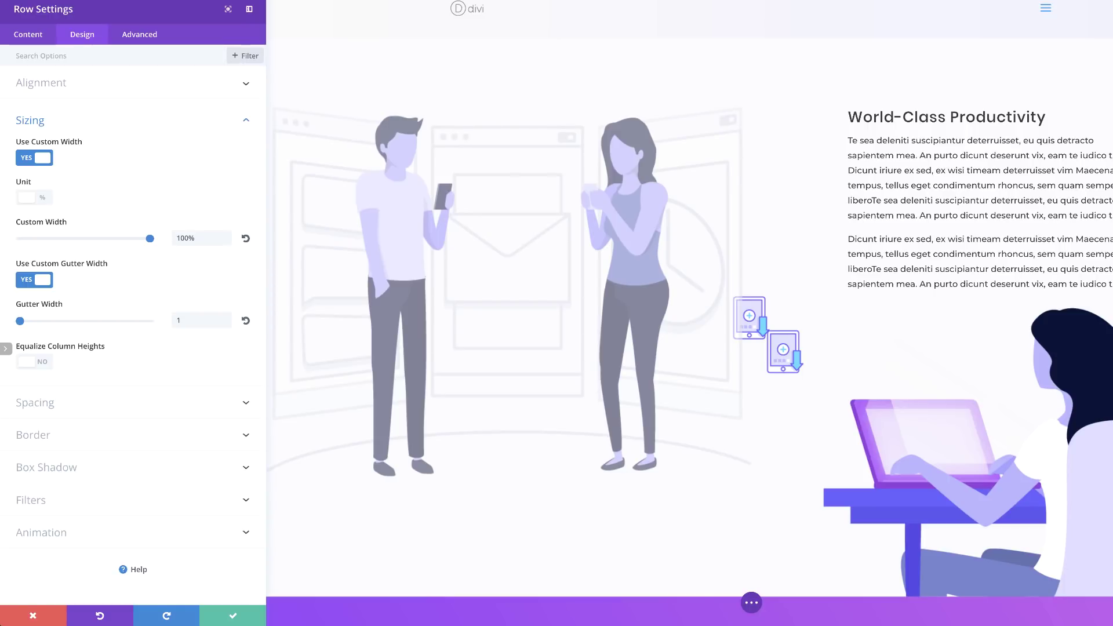
- Set the row's linked left and right margins to 10%, enabling per-device values
left_click(45, 407)
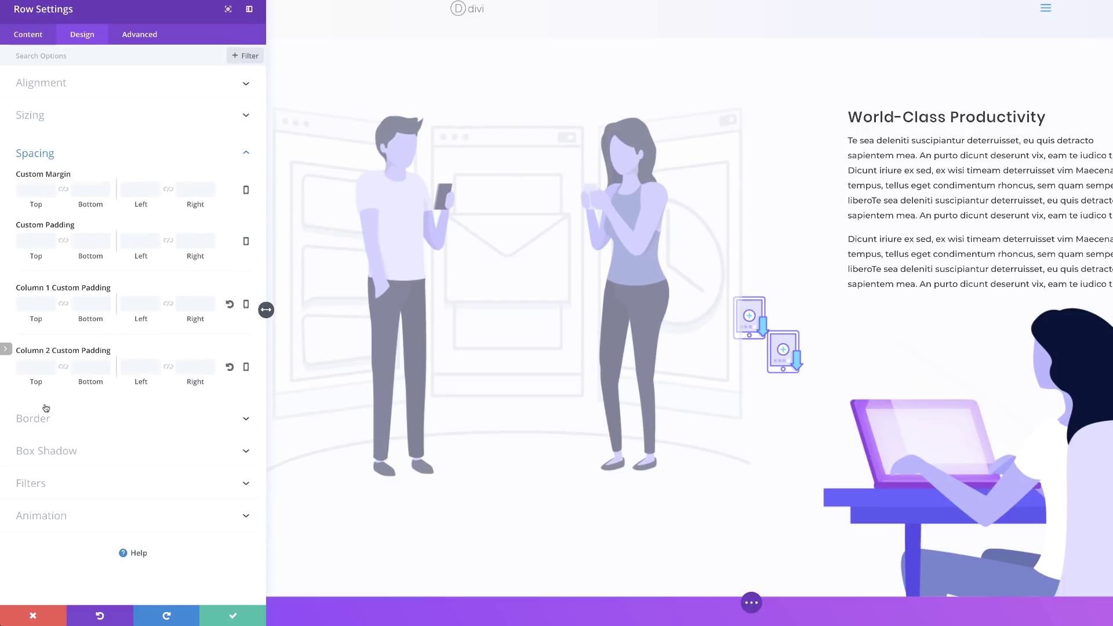
left_click(135, 191)
type("10")
type("%")
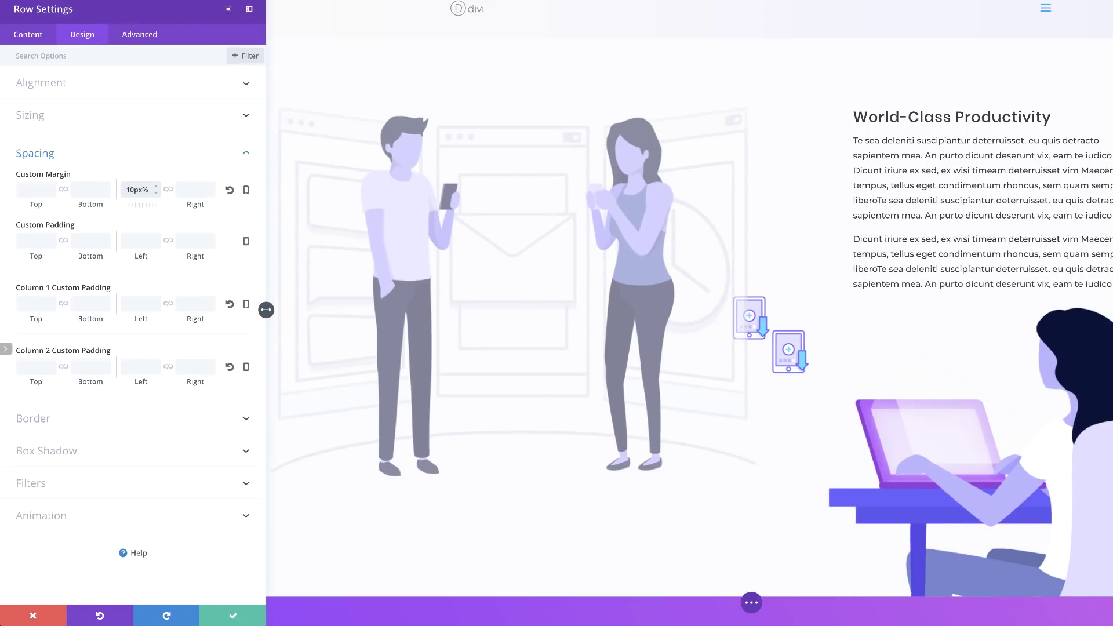
left_click(170, 191)
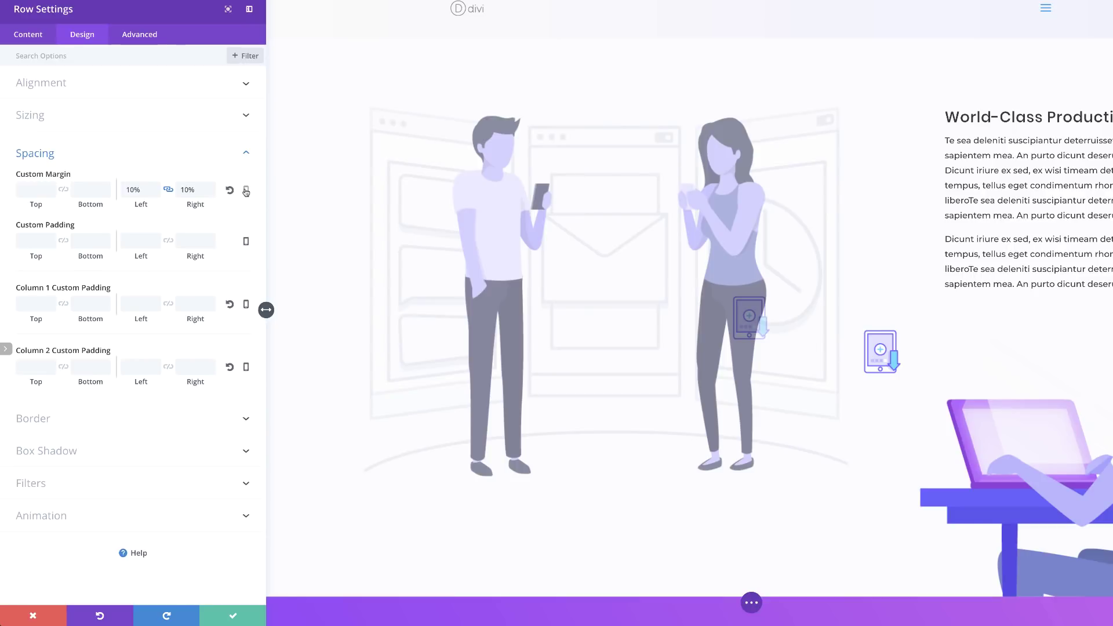
left_click(246, 191)
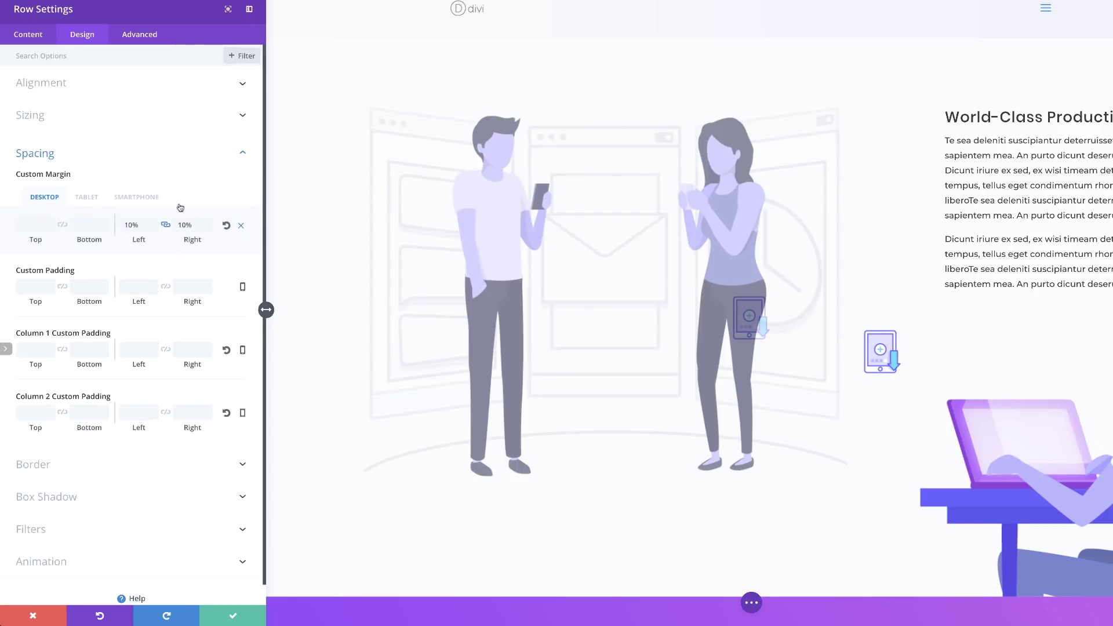
- Set the row's tablet left and right margins to 5%
left_click(87, 197)
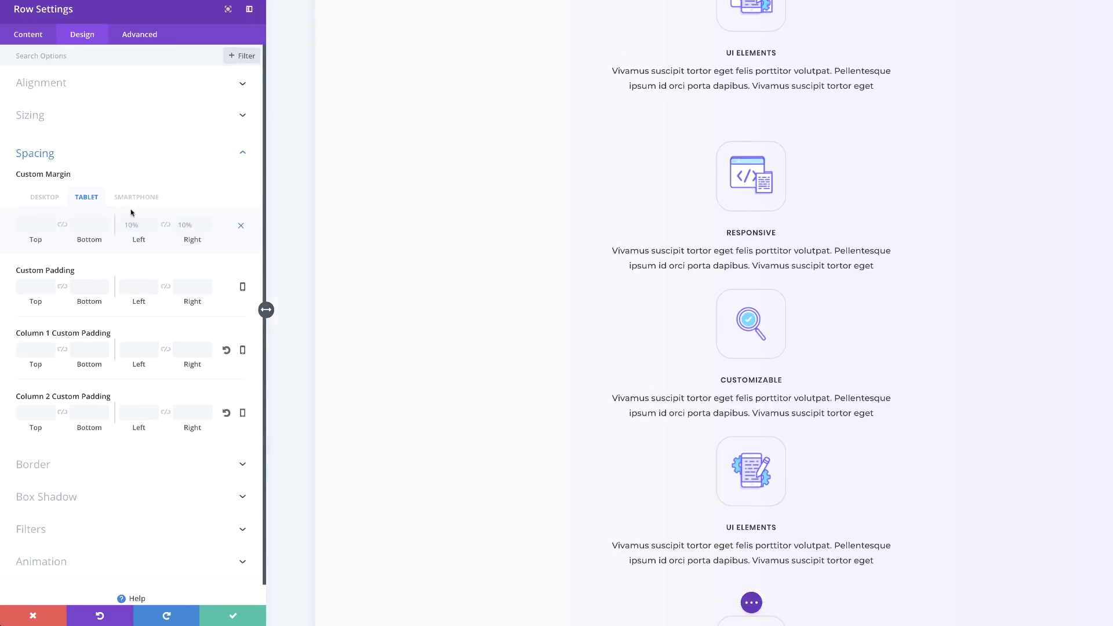
left_click(168, 227)
left_click(140, 224)
type("5%")
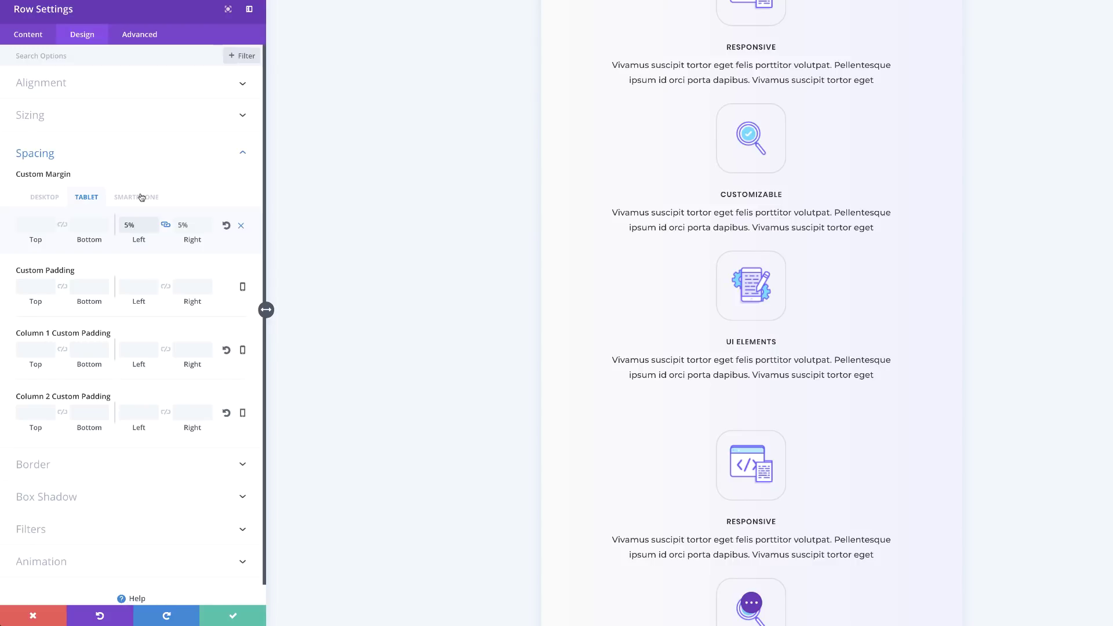
- Set the smartphone left and right margins to 0%, then return to Desktop
left_click(142, 198)
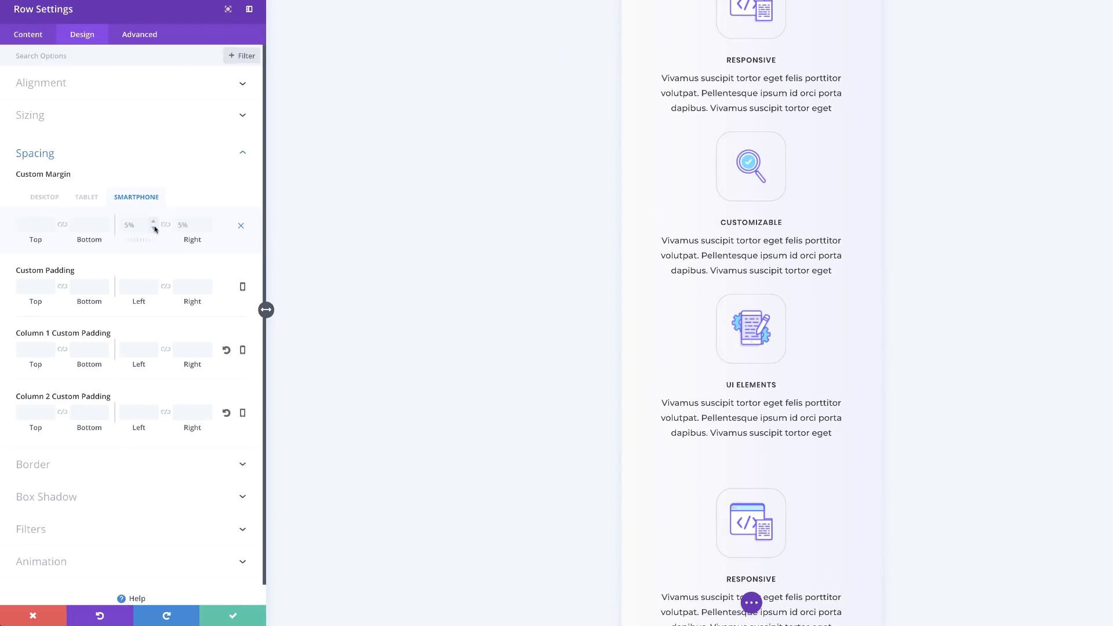
left_click(145, 225)
key("BackSpace")
key("BackSpace")
type("0%")
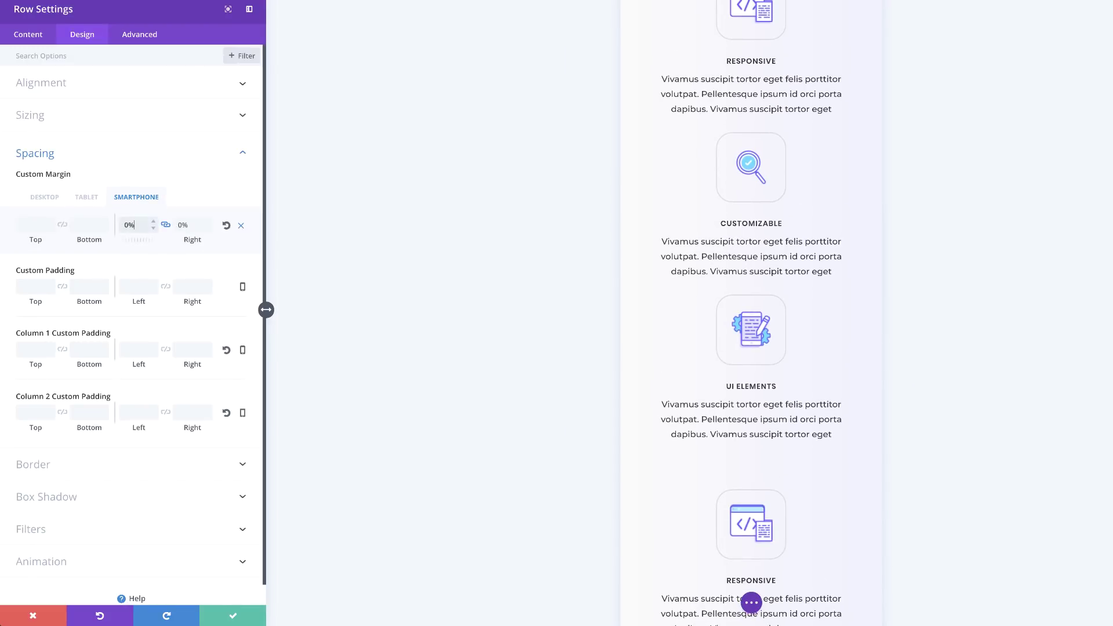
left_click(48, 198)
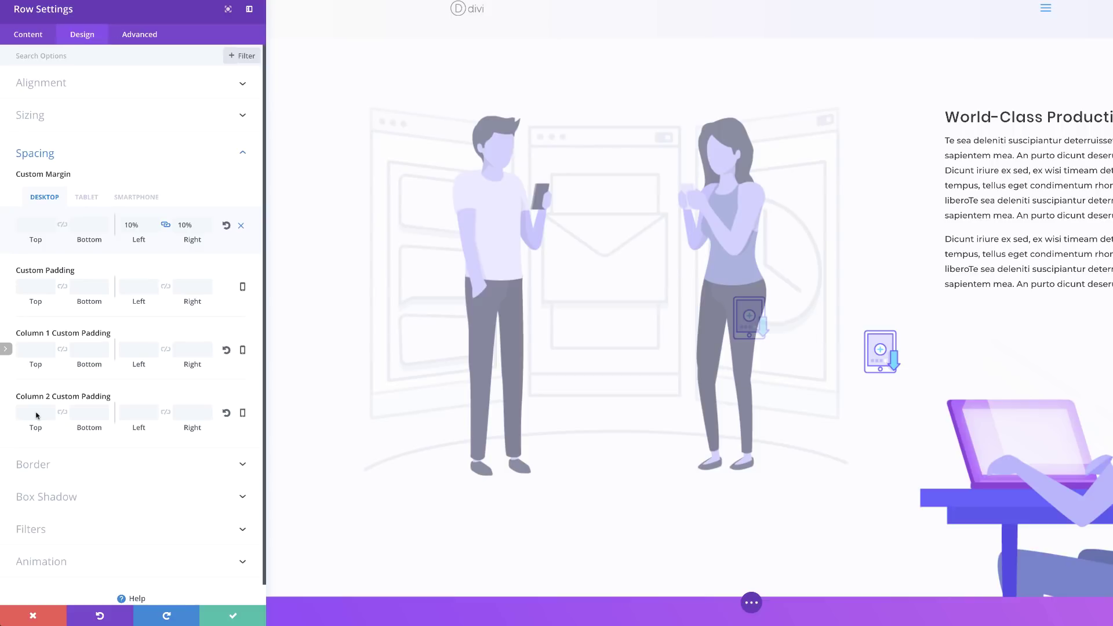
- Set Column 2's linked padding to 64px and review its smartphone padding values
left_click(63, 413)
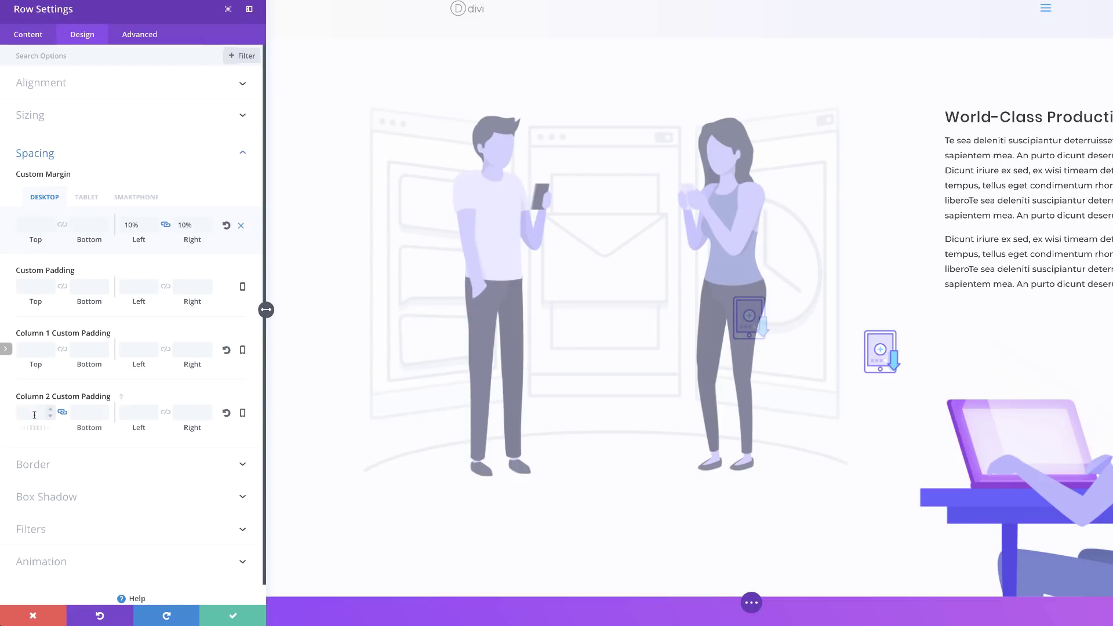
left_click(34, 414)
type("64px")
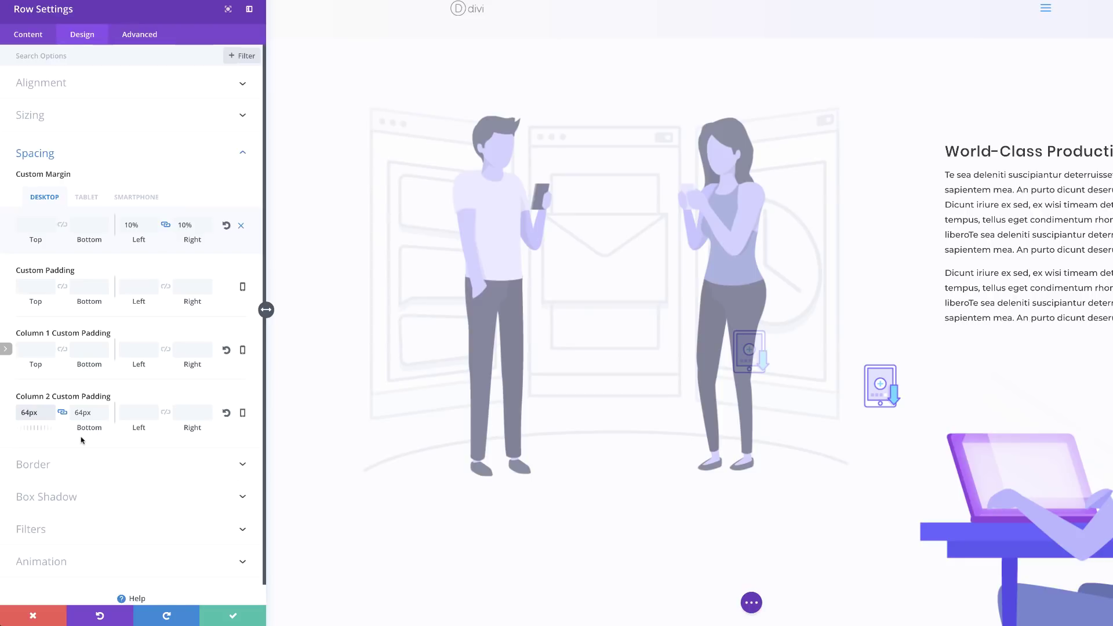
left_click(242, 414)
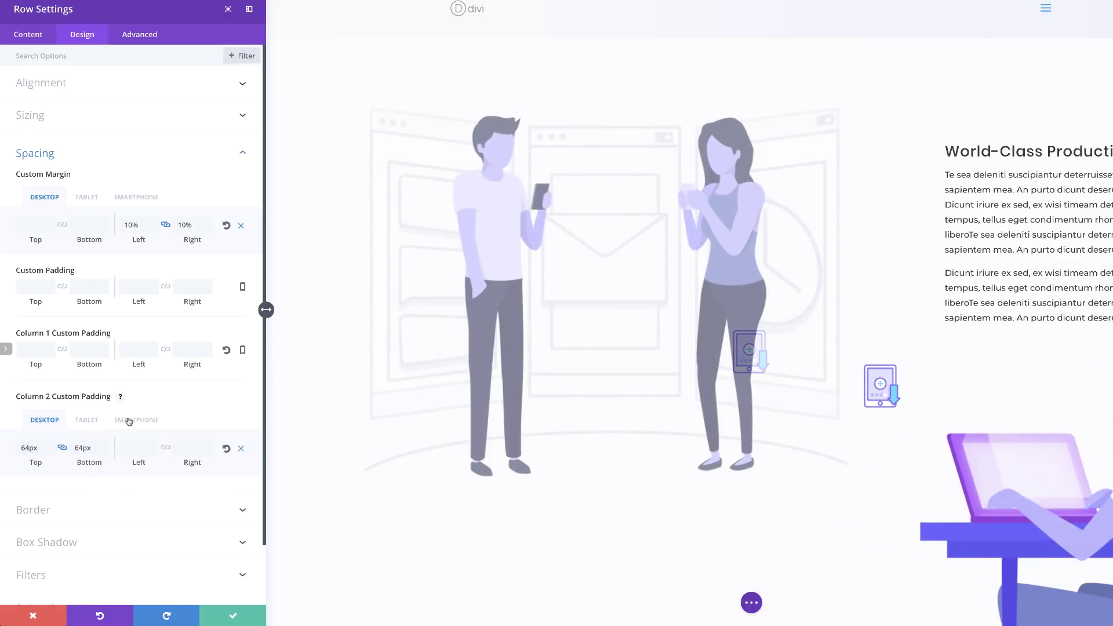
left_click(129, 420)
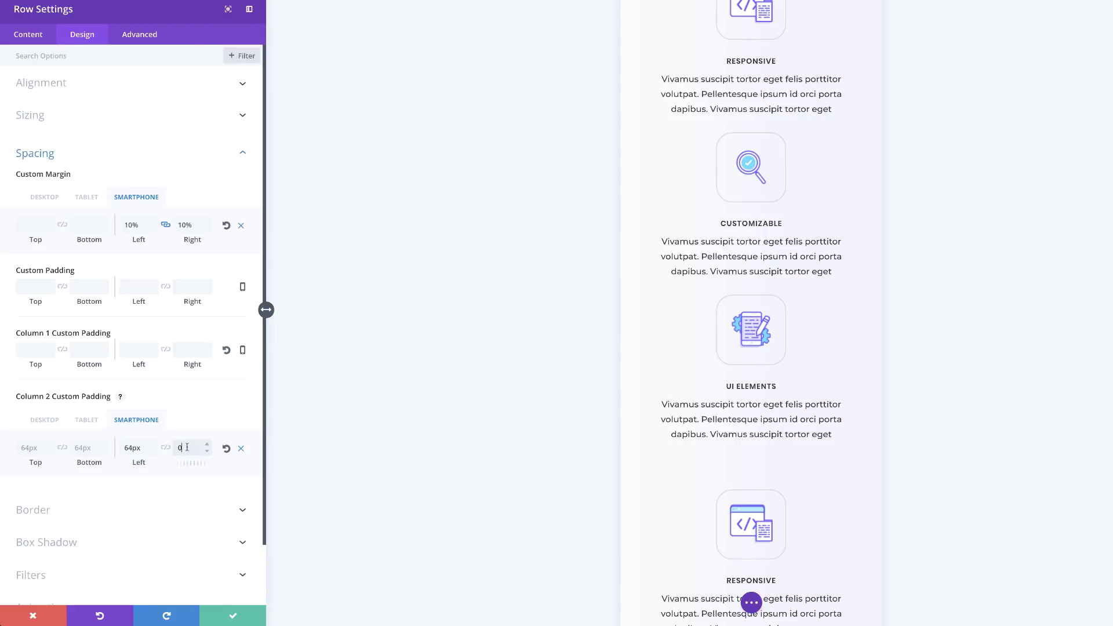
left_click(50, 423)
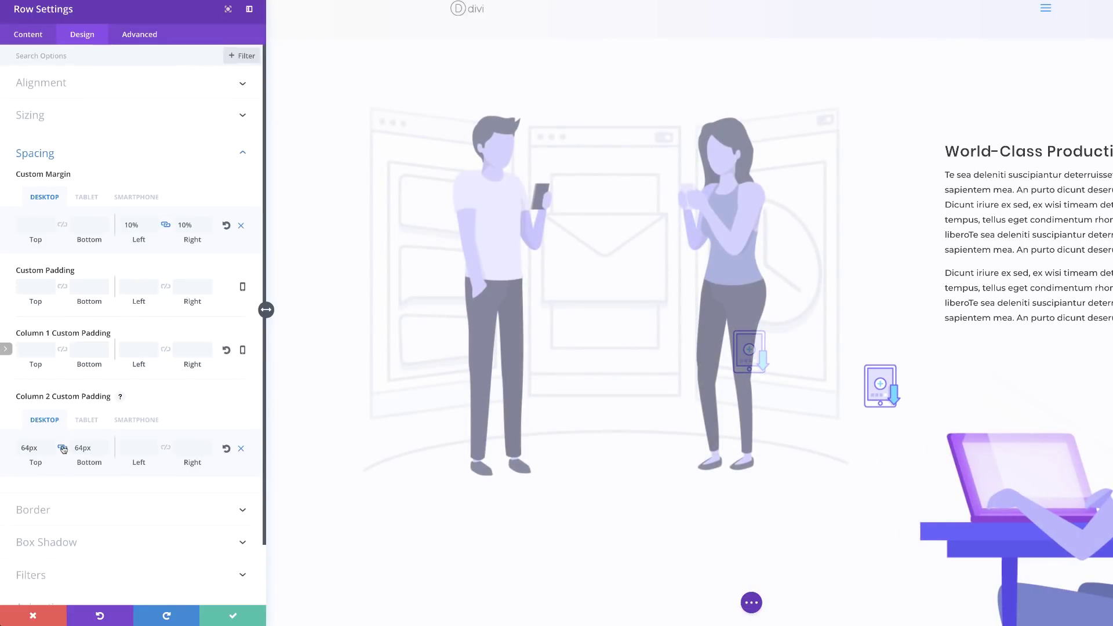
- Change Column 2's top and bottom padding to 0, keeping 64px on left and right
double_click(37, 448)
type("0")
left_click(133, 446)
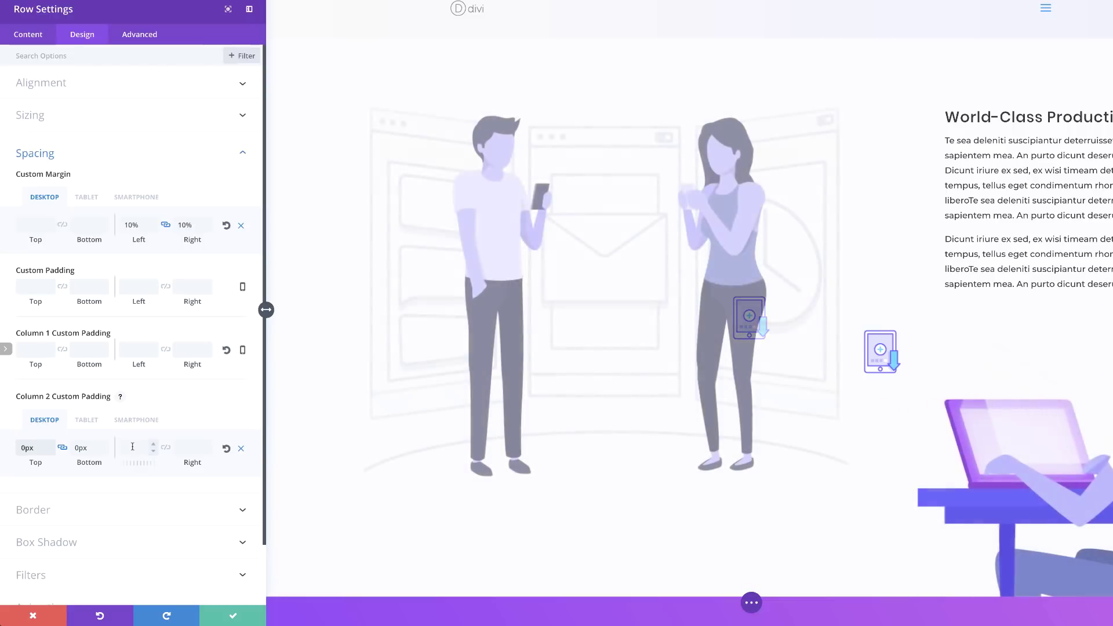
left_click(21, 447)
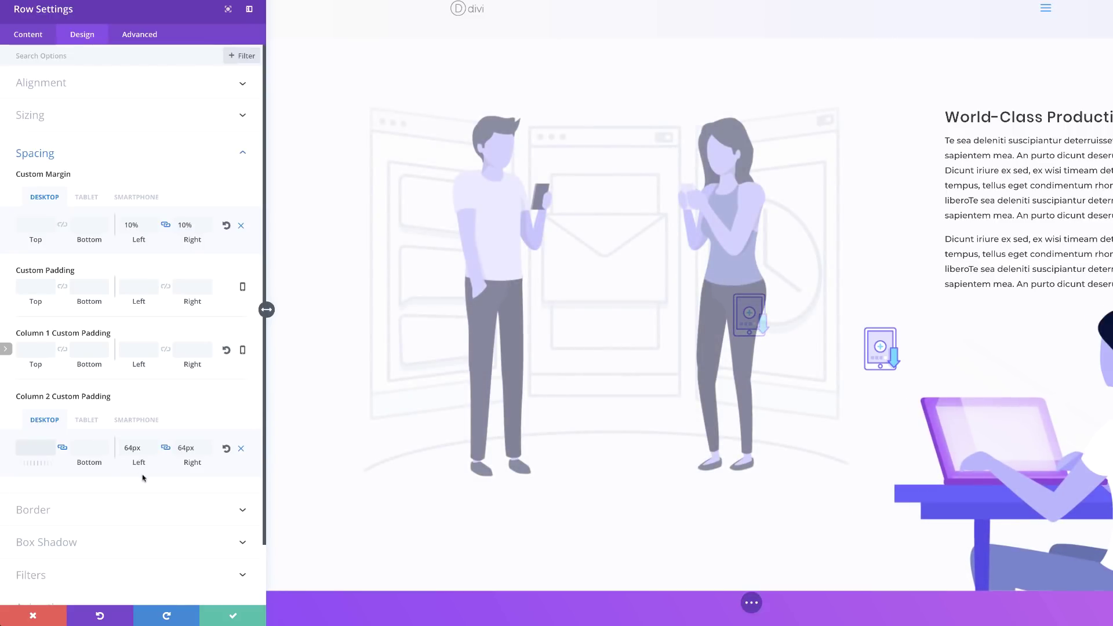
- Save the row settings and delete the laptop illustration from the right column
left_click(233, 614)
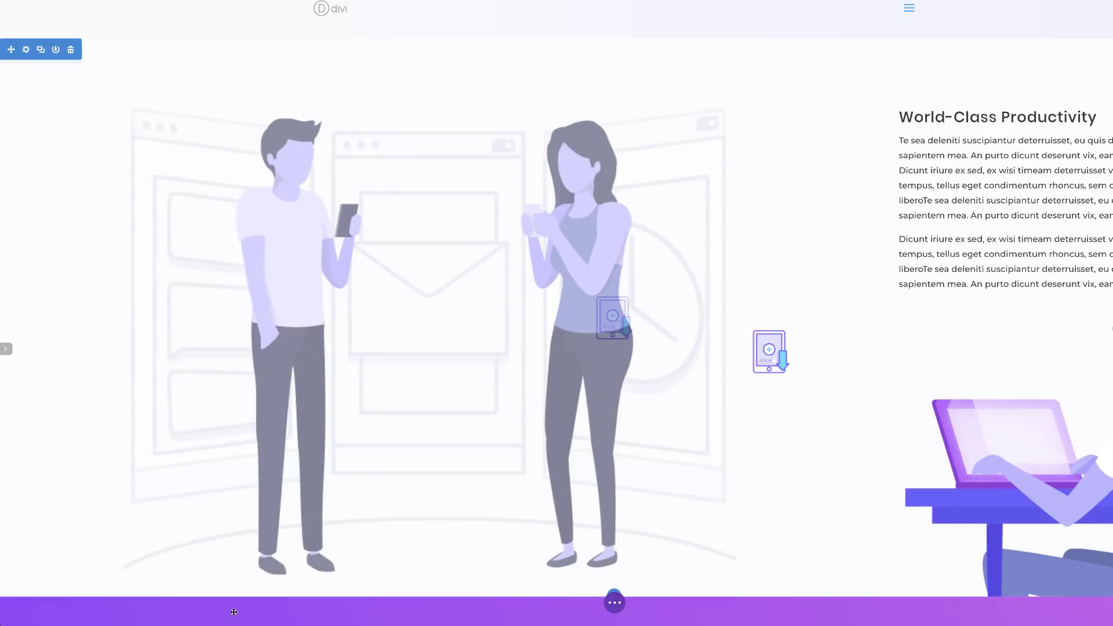
scroll(229, 605, "up", 3)
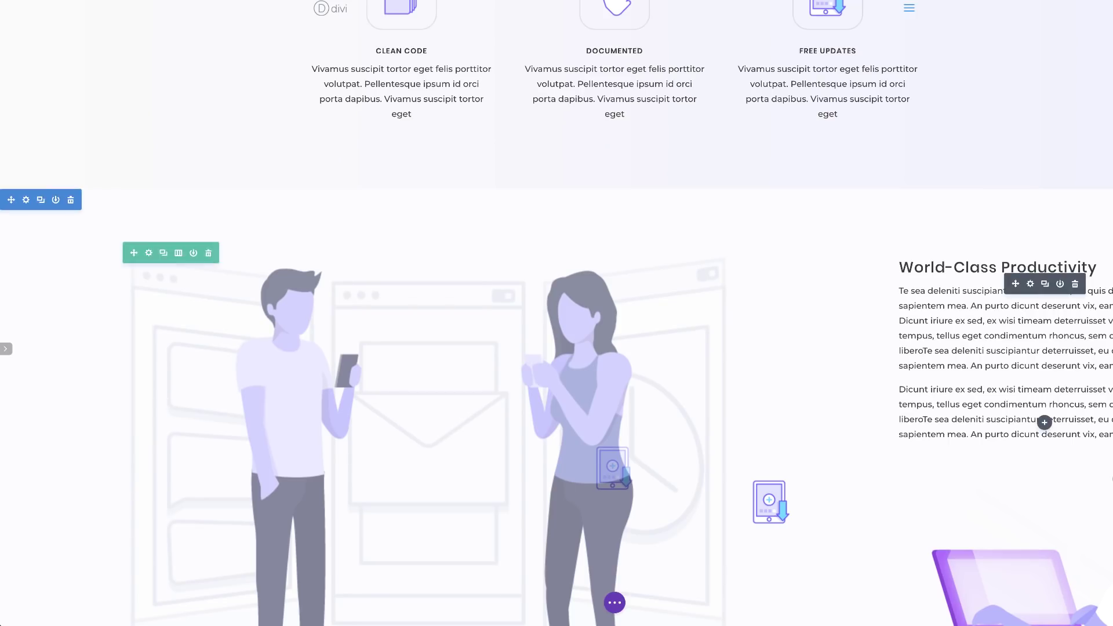
scroll(1082, 412, "down", 4)
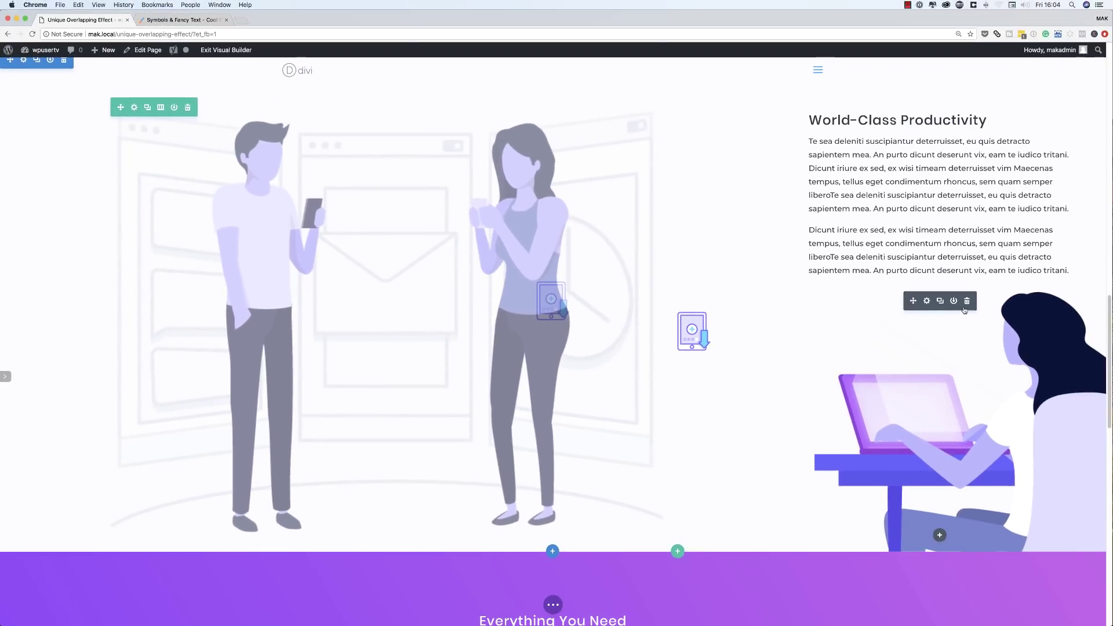
left_click(967, 302)
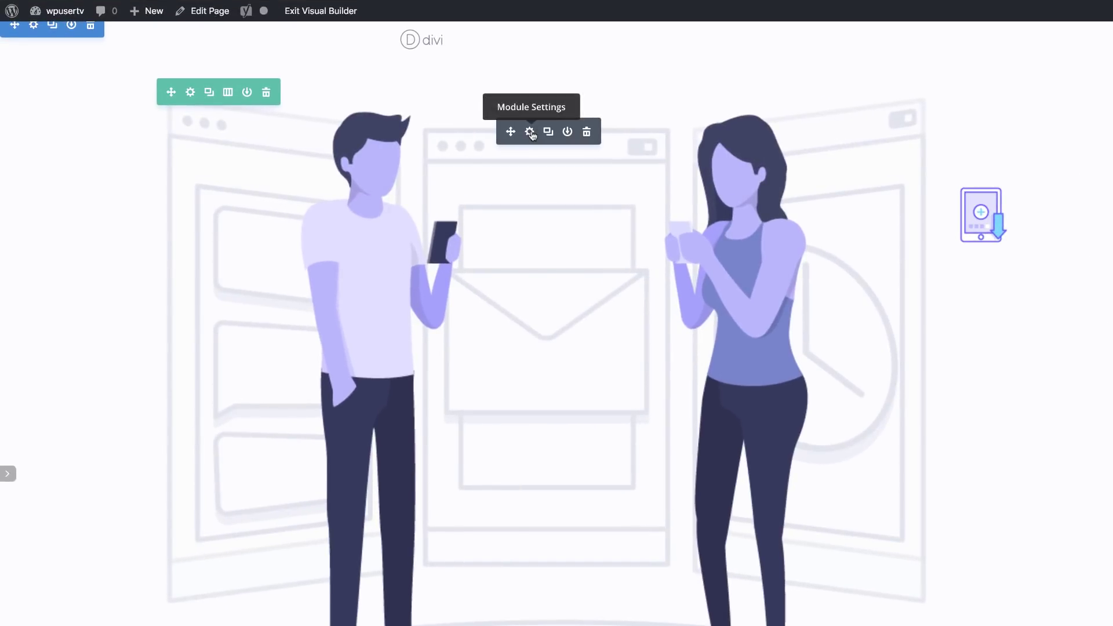
- Turn off Force Fullwidth on the illustration, set 75% width, centre it, and save
left_click(530, 132)
left_click(107, 76)
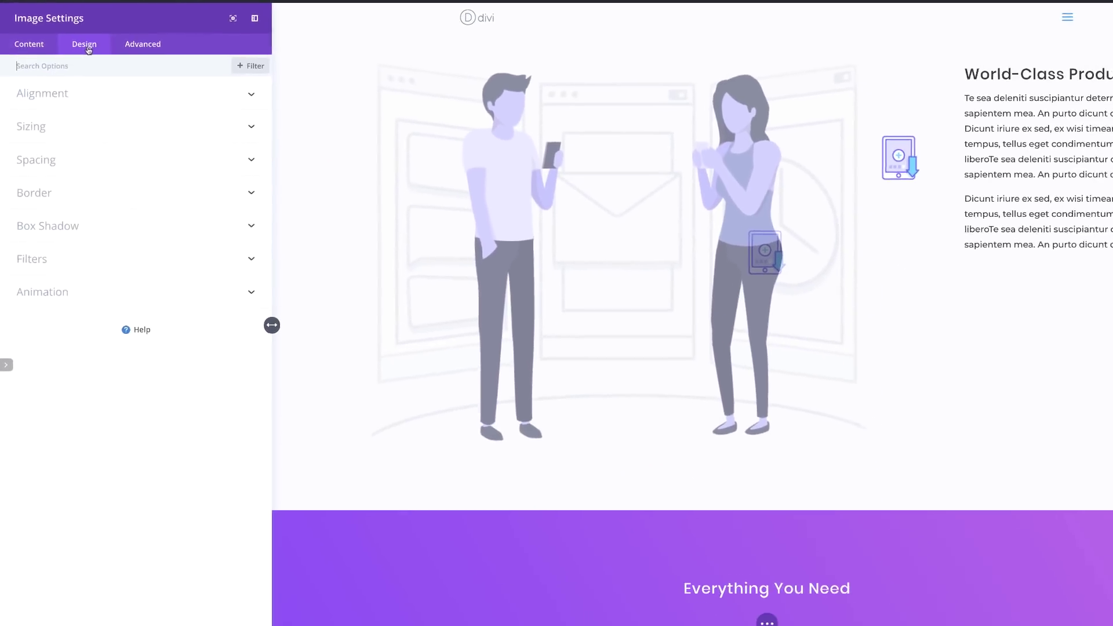
left_click(44, 125)
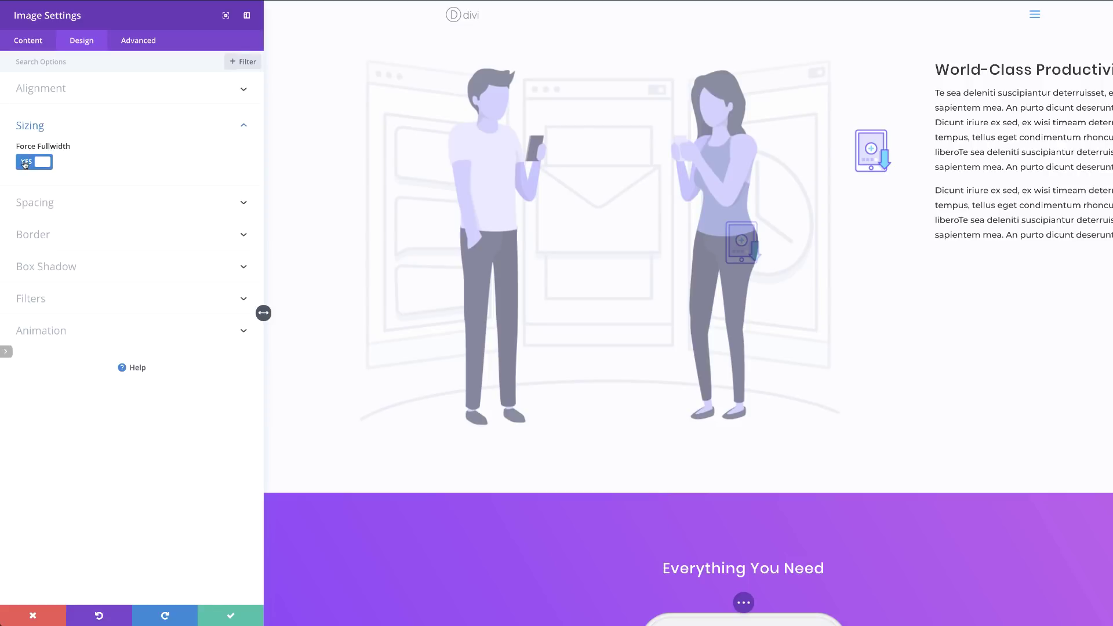
left_click(25, 162)
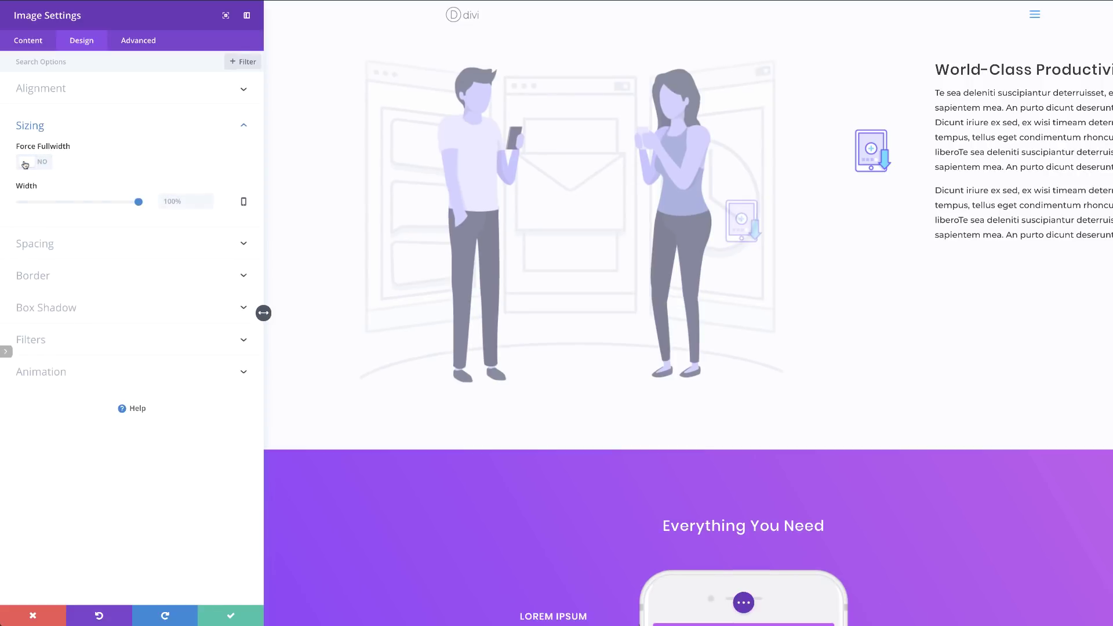
left_click_drag(138, 203, 109, 203)
left_click(136, 244)
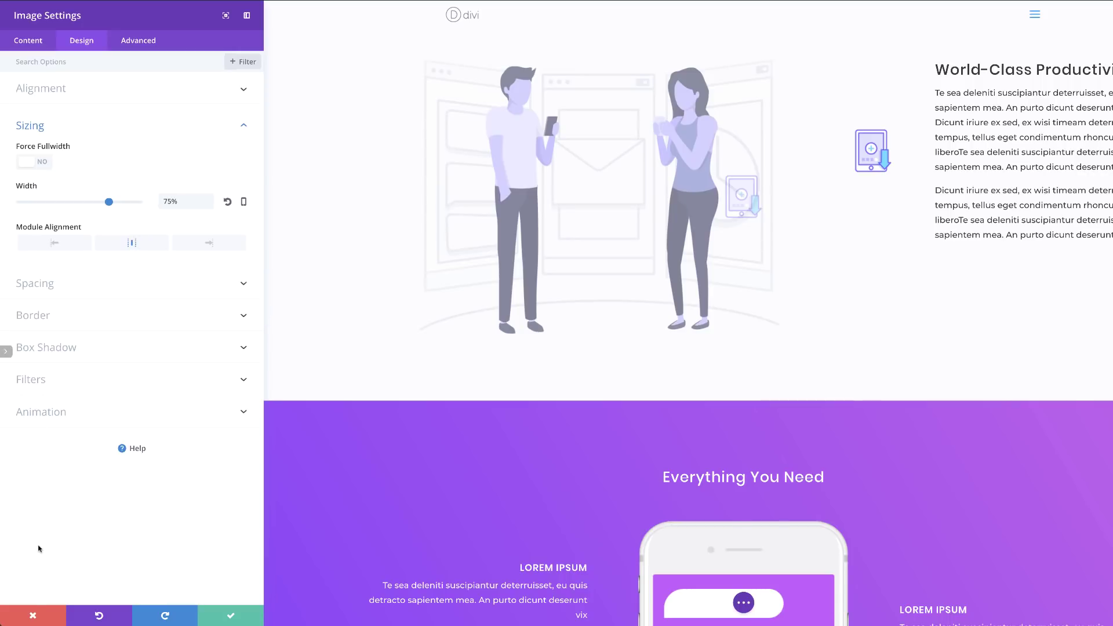
left_click(229, 618)
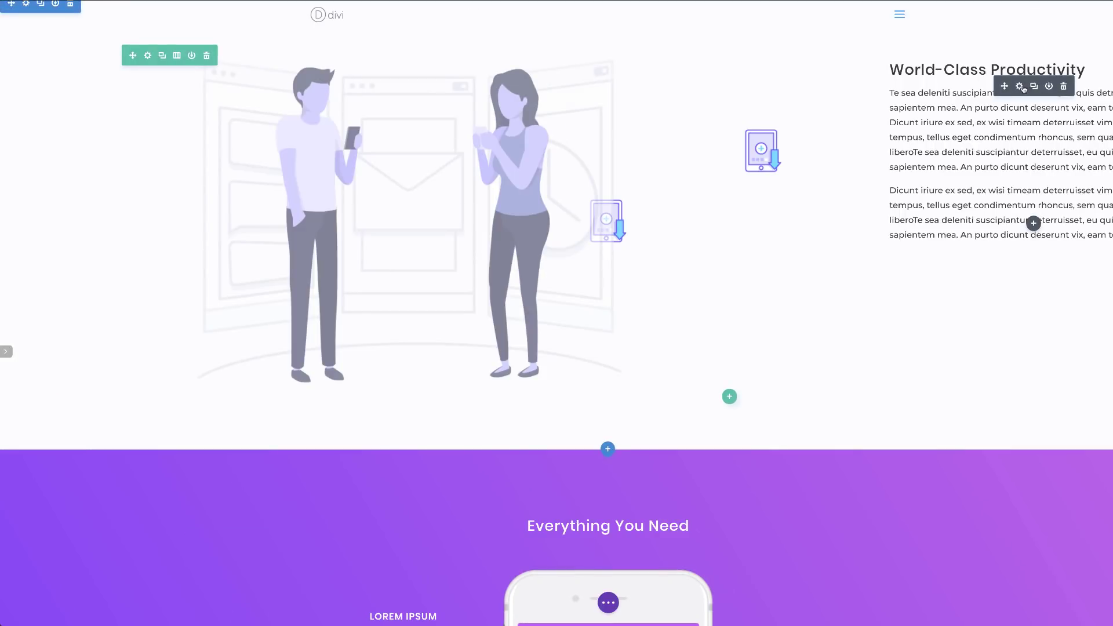
- Add the tablet icon as the text module's background image, at Actual Size and Center Left
left_click(1018, 86)
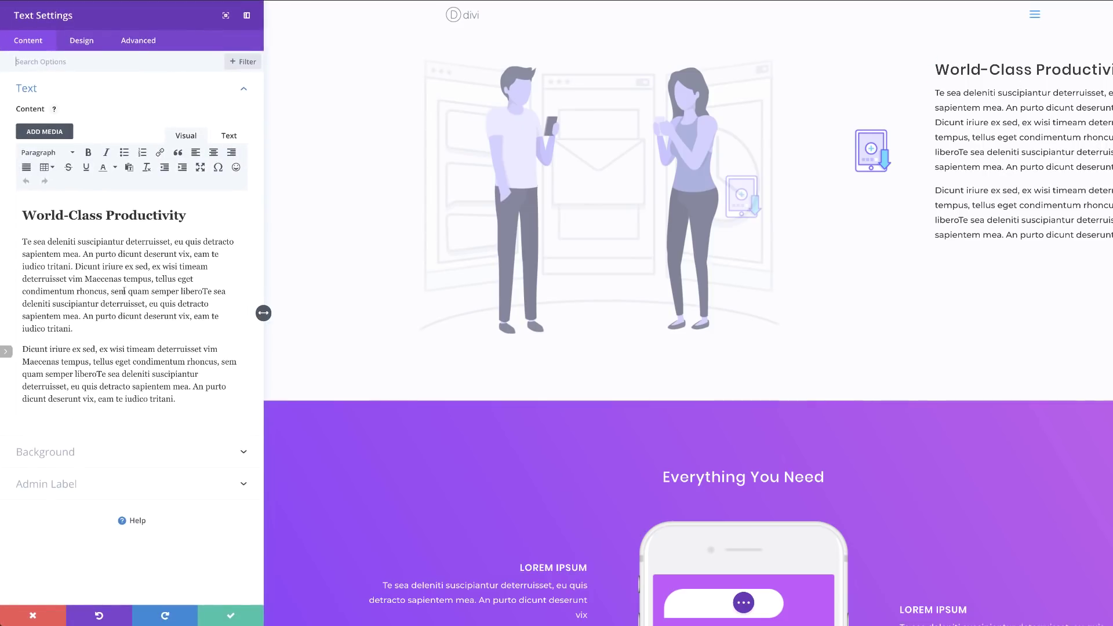
left_click(116, 454)
left_click(132, 213)
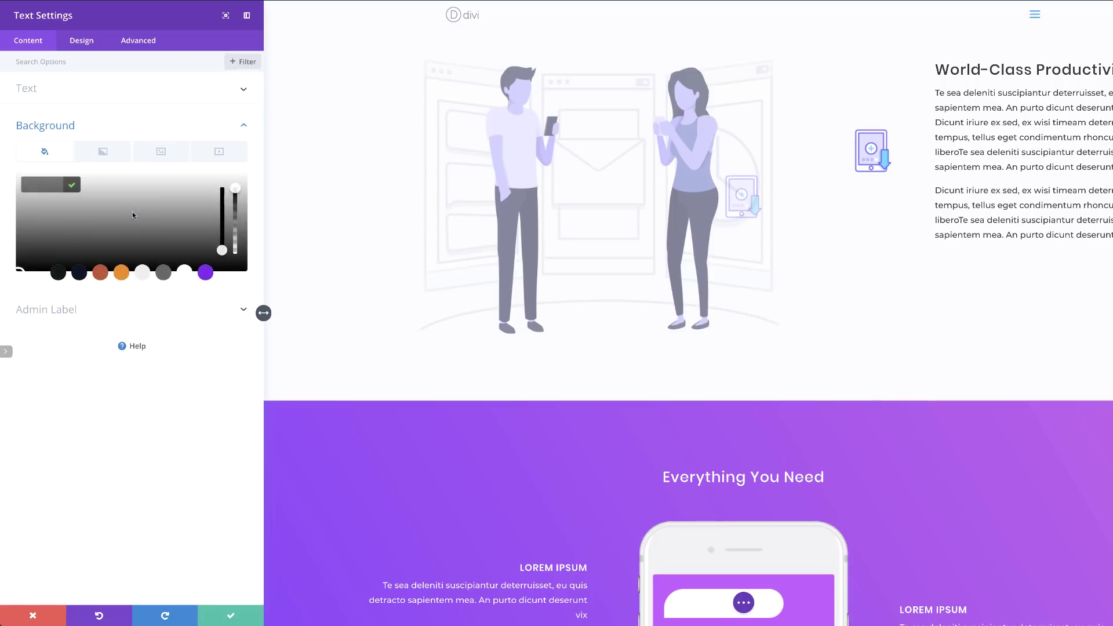
left_click(163, 153)
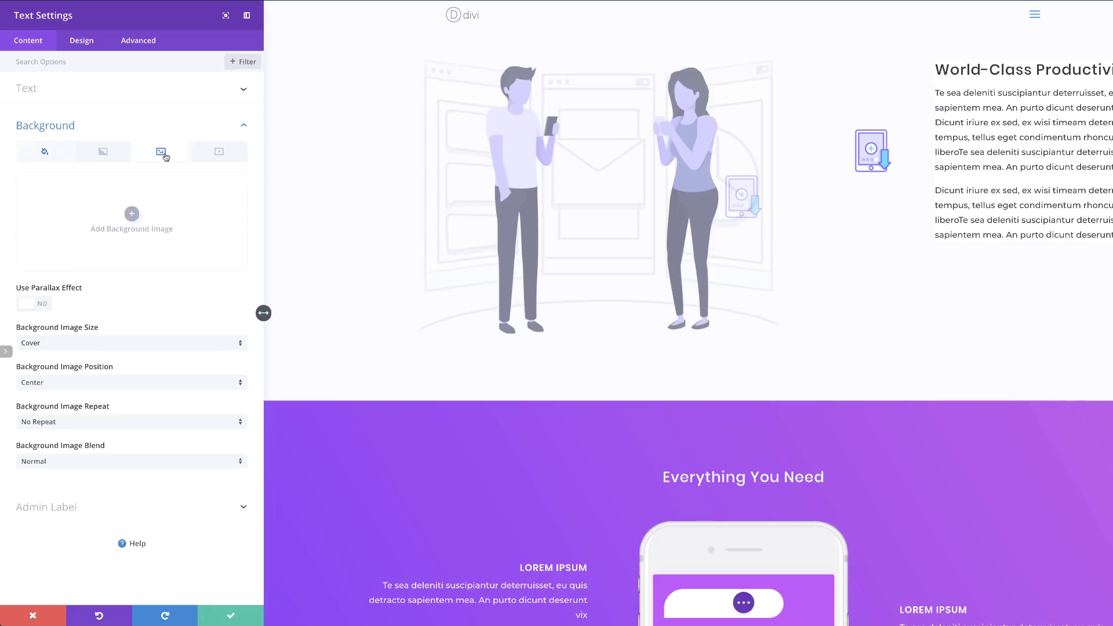
left_click(132, 216)
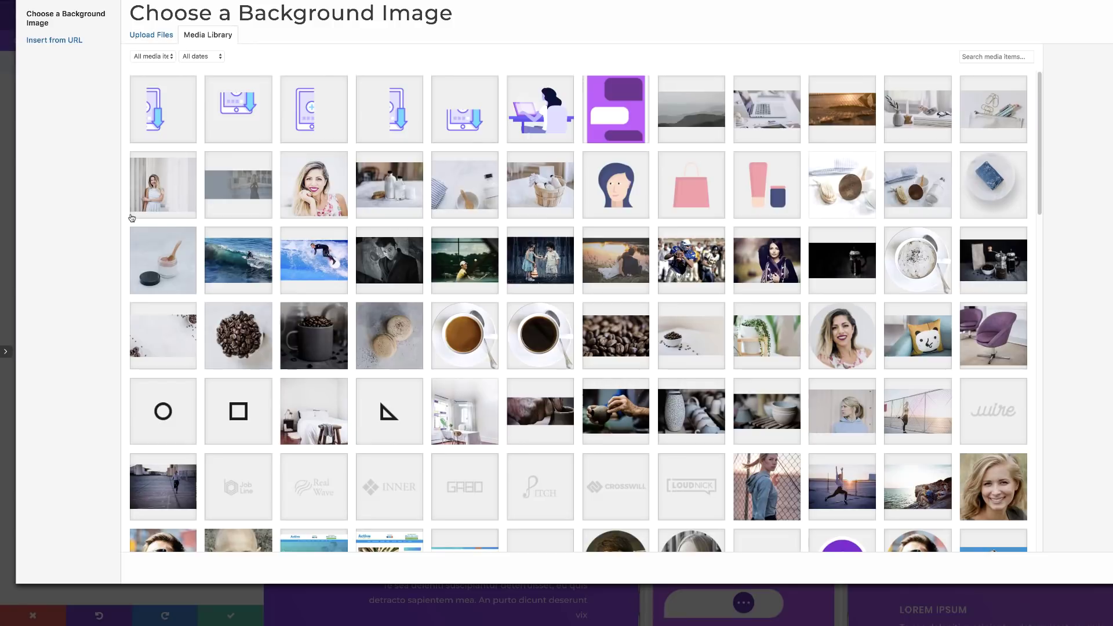
left_click(176, 110)
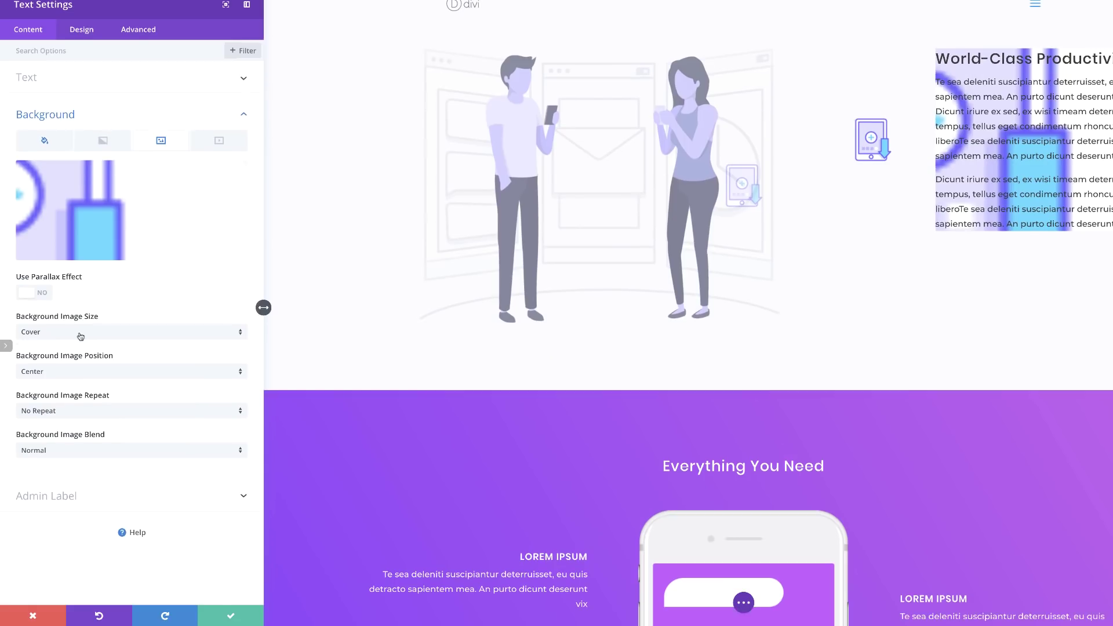
left_click(96, 334)
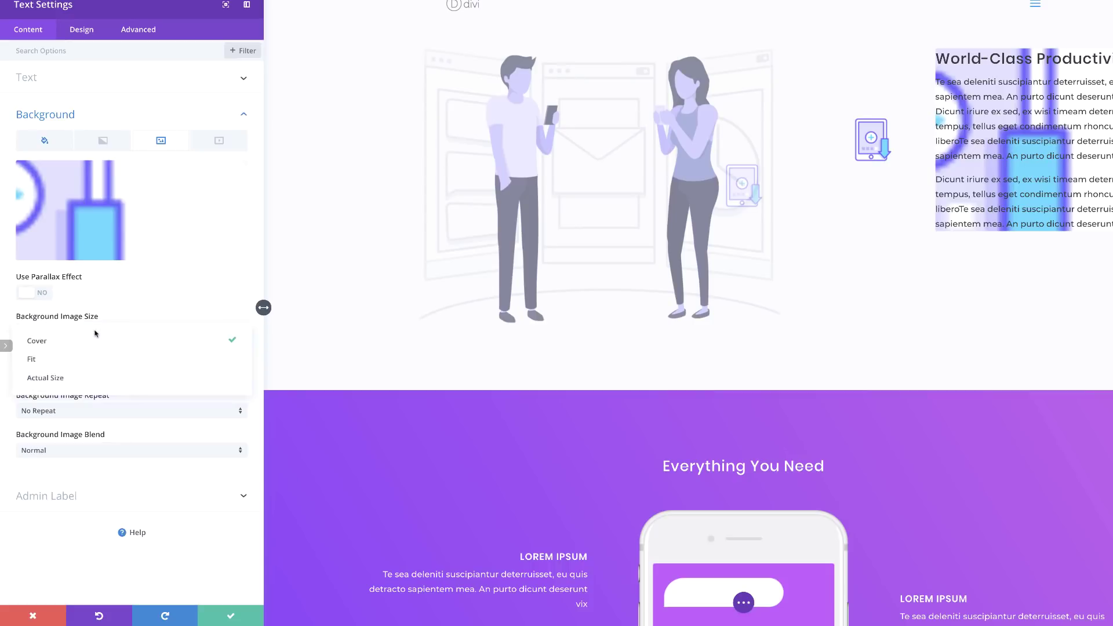
left_click(74, 378)
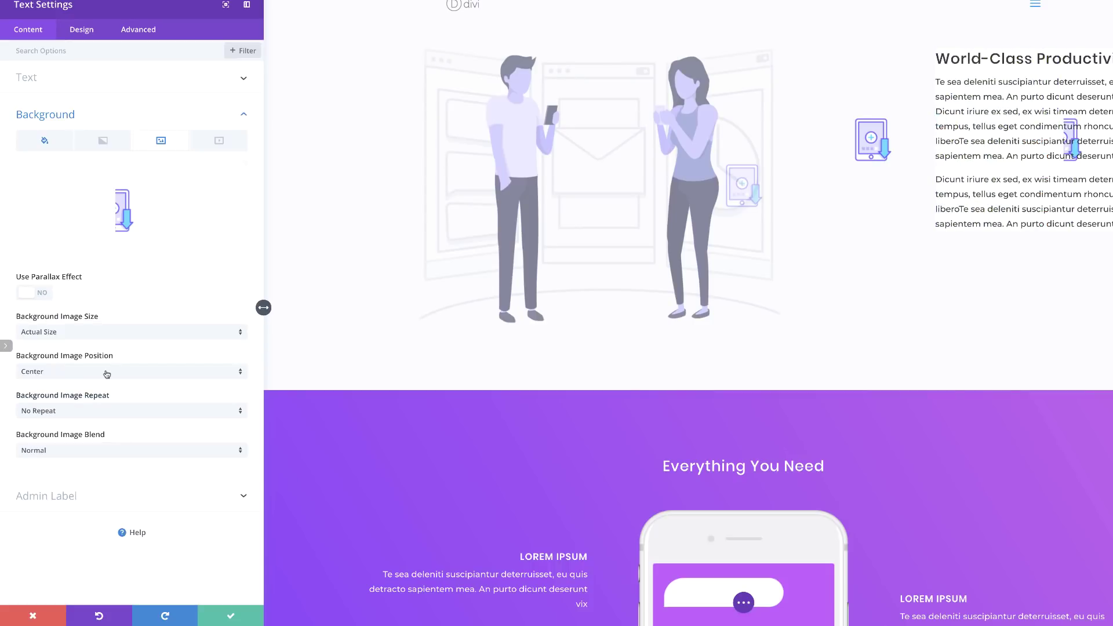
left_click(106, 374)
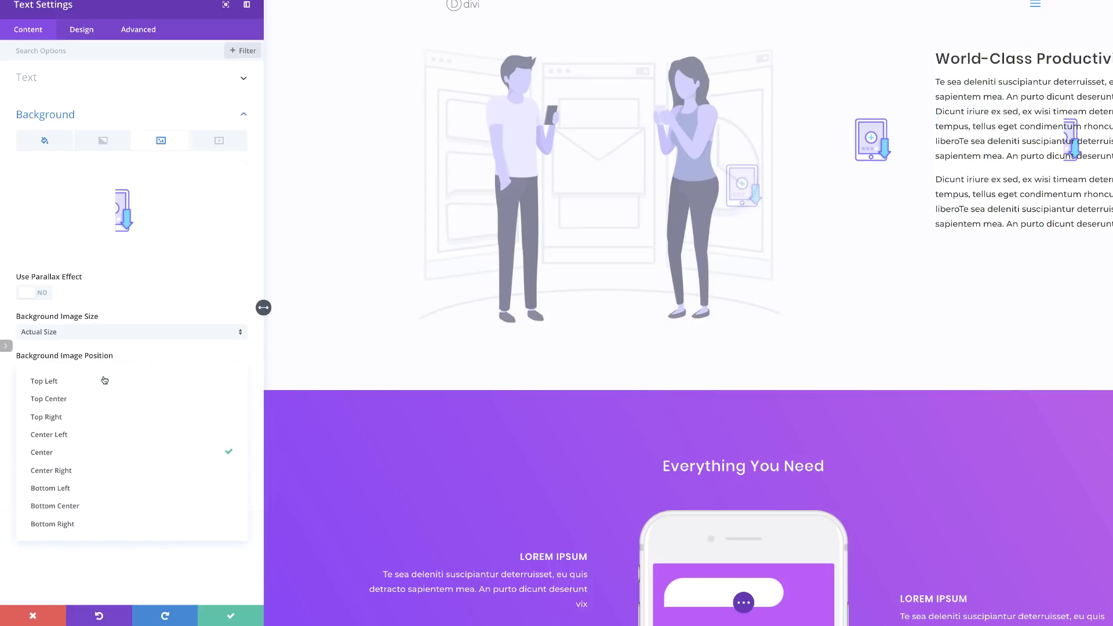
left_click(87, 434)
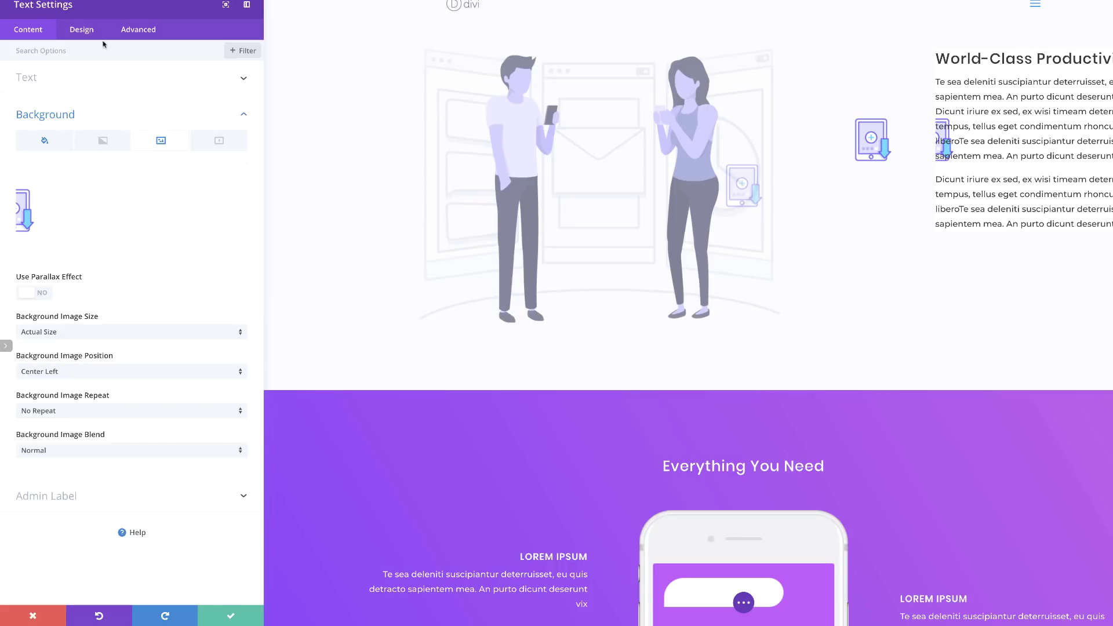
- Give the text module 15% custom padding on all sides, with top/bottom and left/right linked
left_click(82, 33)
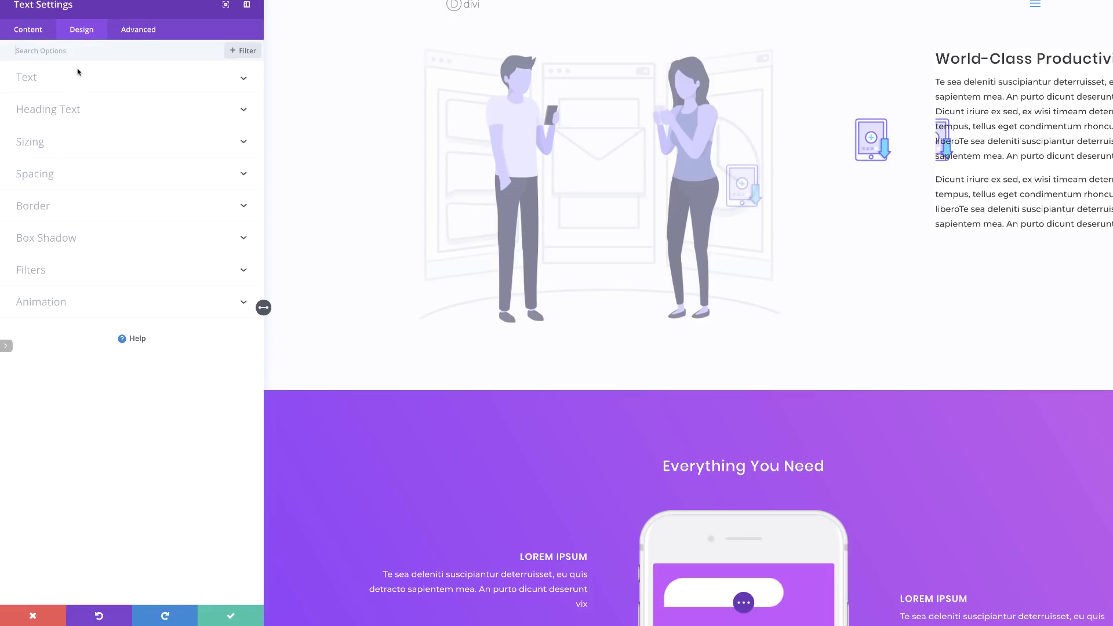
left_click(37, 148)
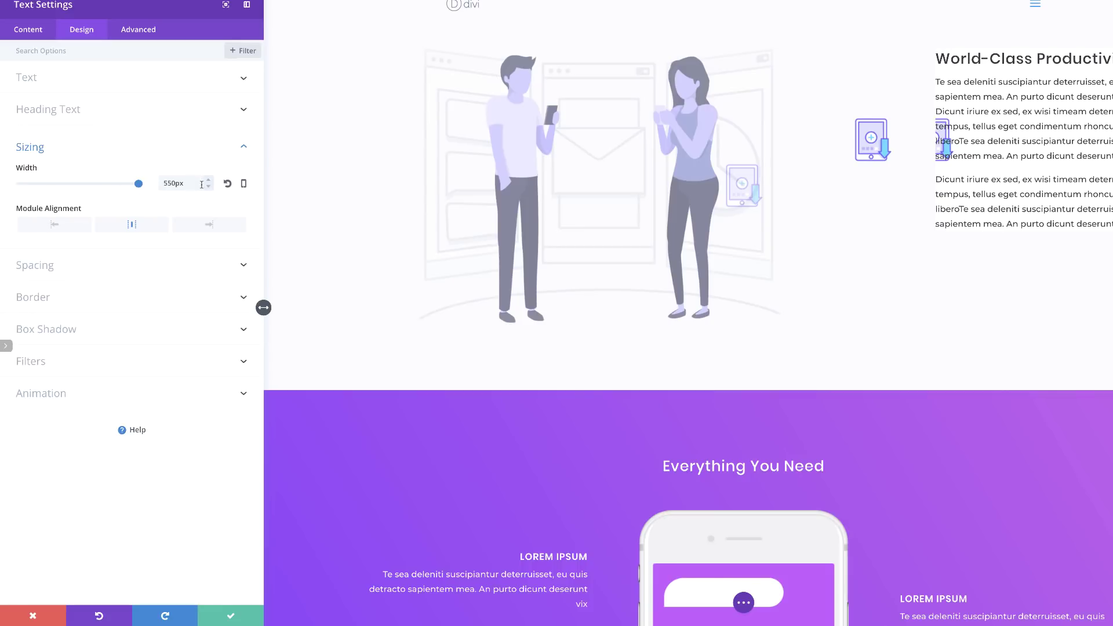
left_click(44, 226)
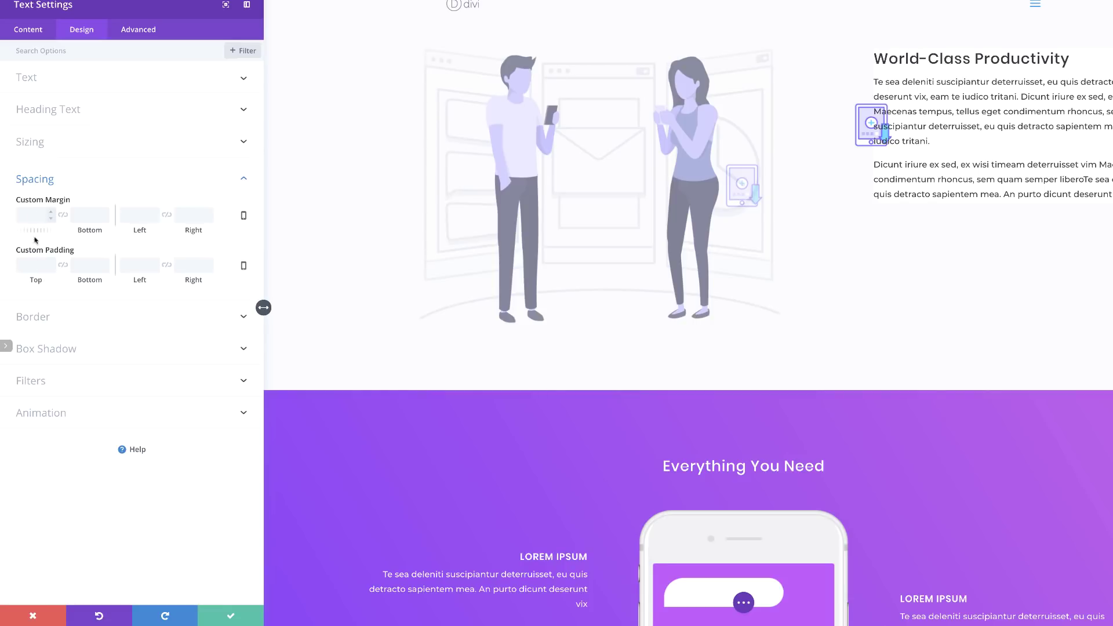
left_click(35, 266)
type("15%")
left_click(62, 265)
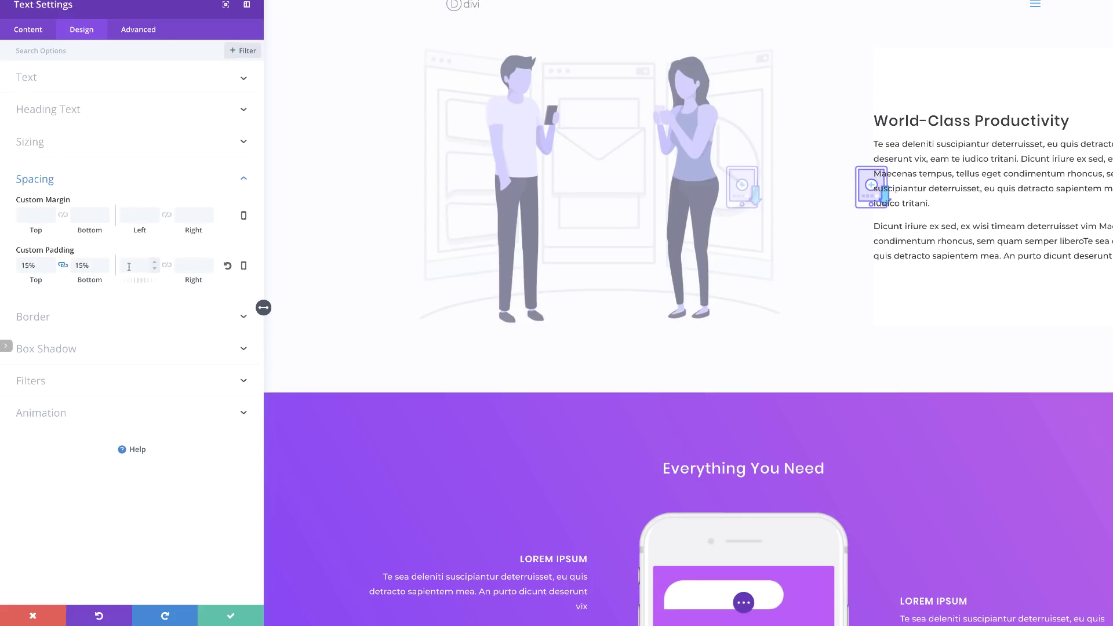
left_click(167, 264)
left_click(126, 262)
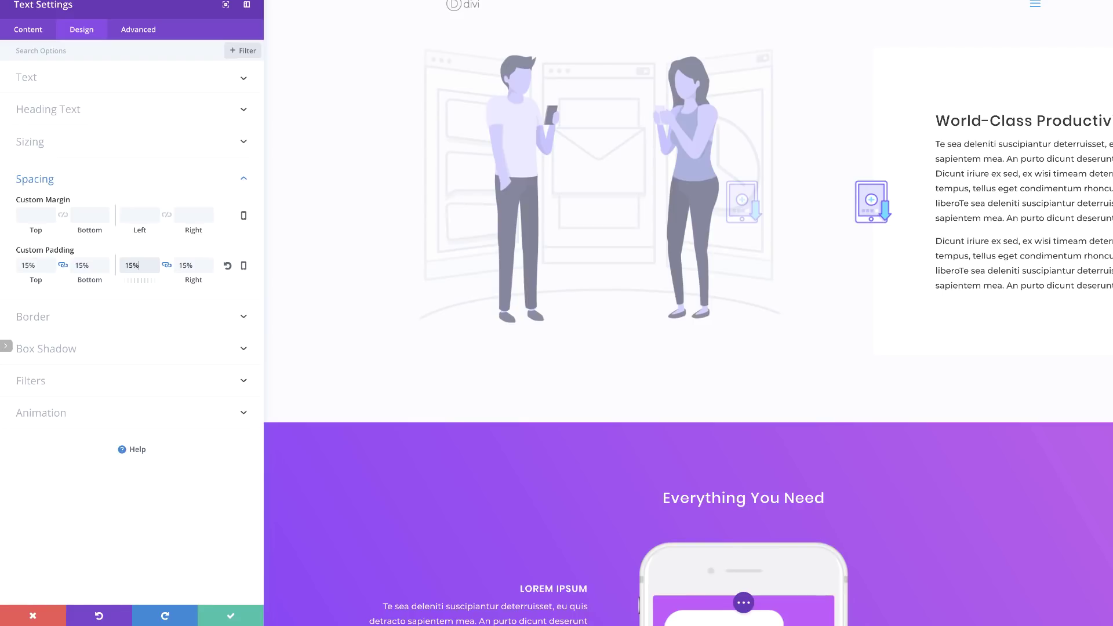
- Apply the second box shadow preset to the text card and save
left_click(75, 347)
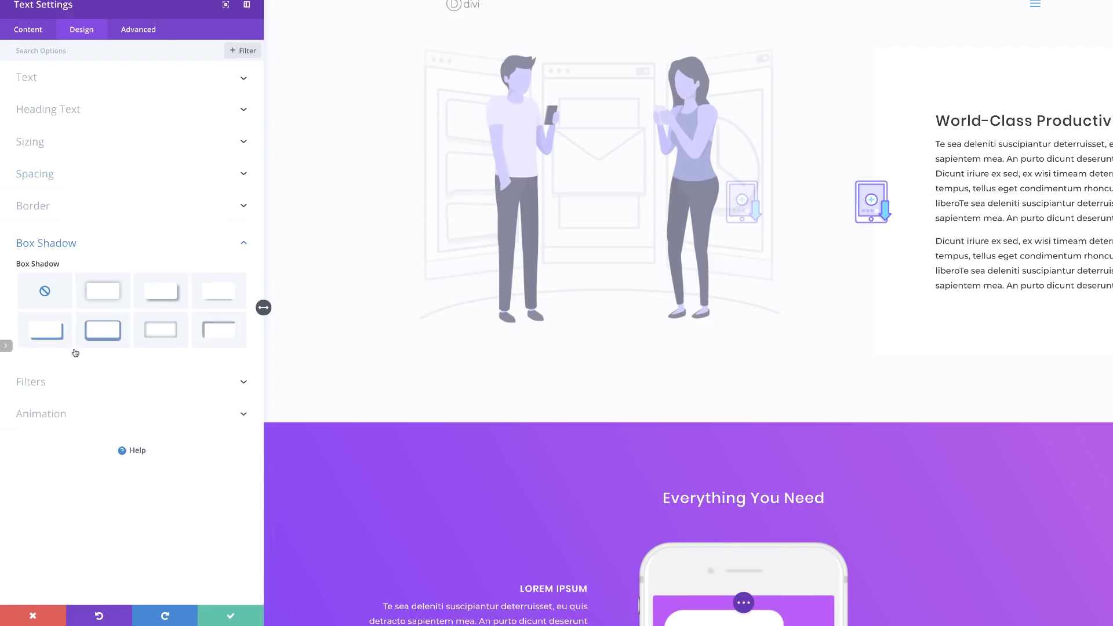
left_click(110, 293)
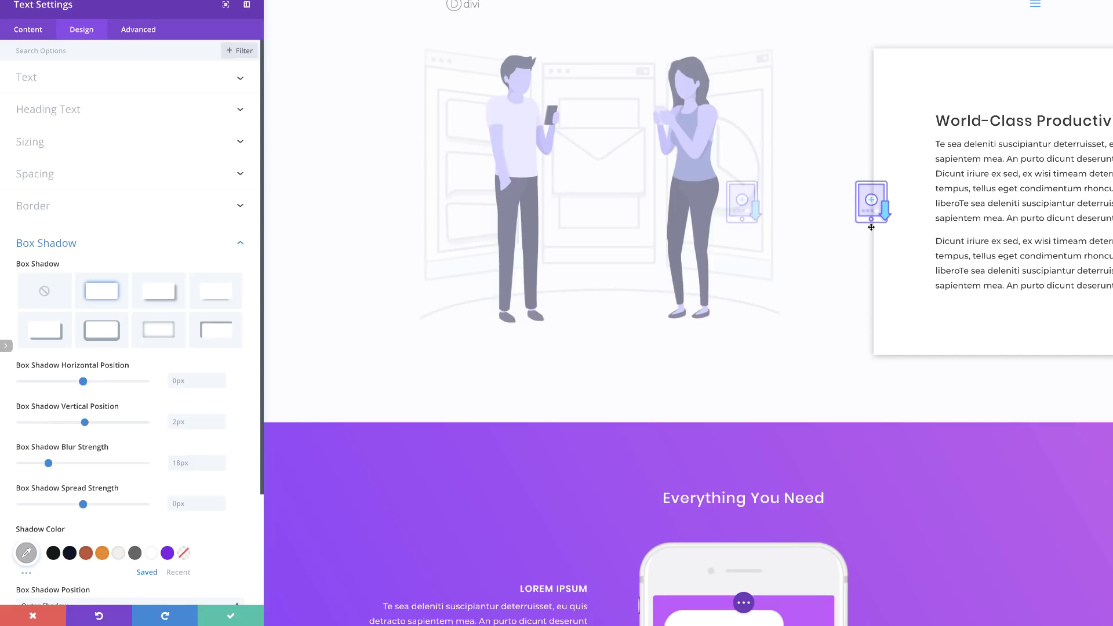
left_click(233, 618)
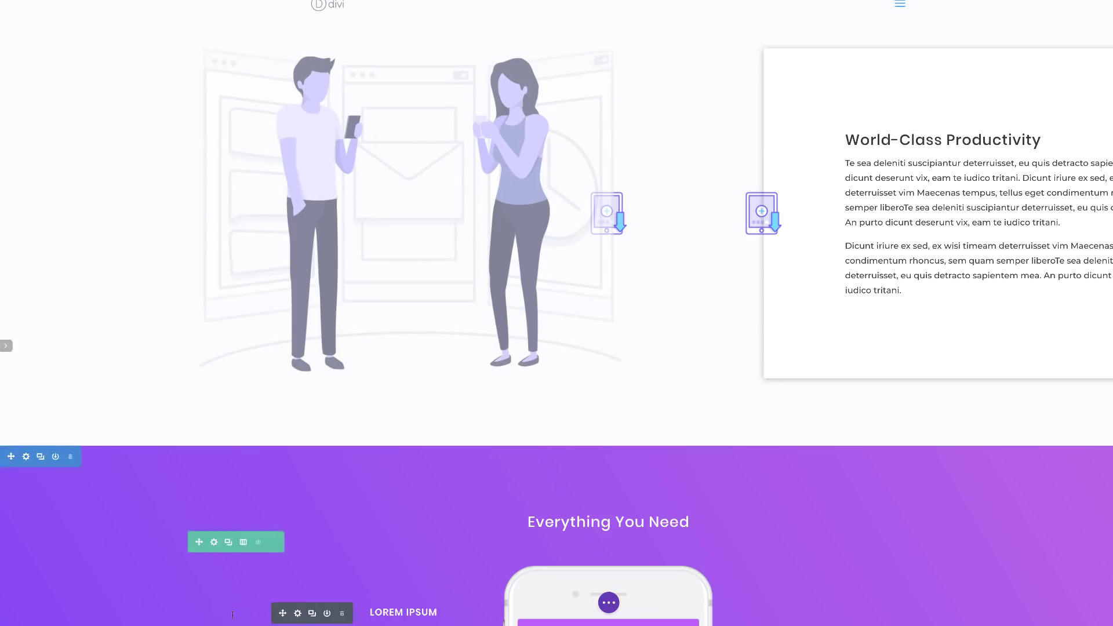
- Switch the builder preview to tablet width and check that the World-Class Productivity card stacks in one column
left_click(610, 604)
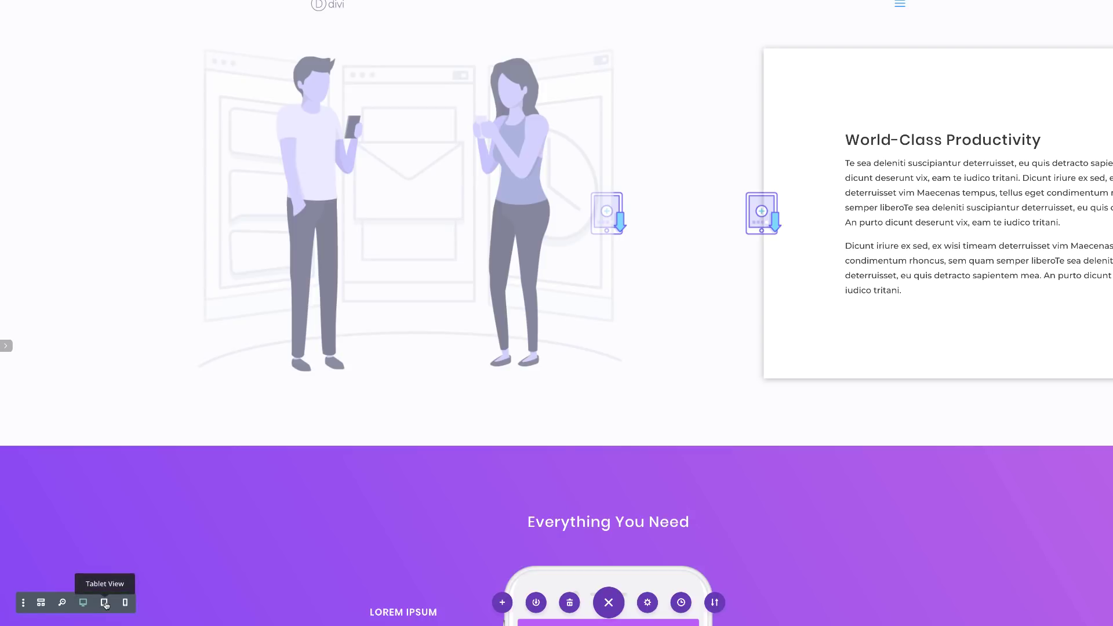
left_click(104, 603)
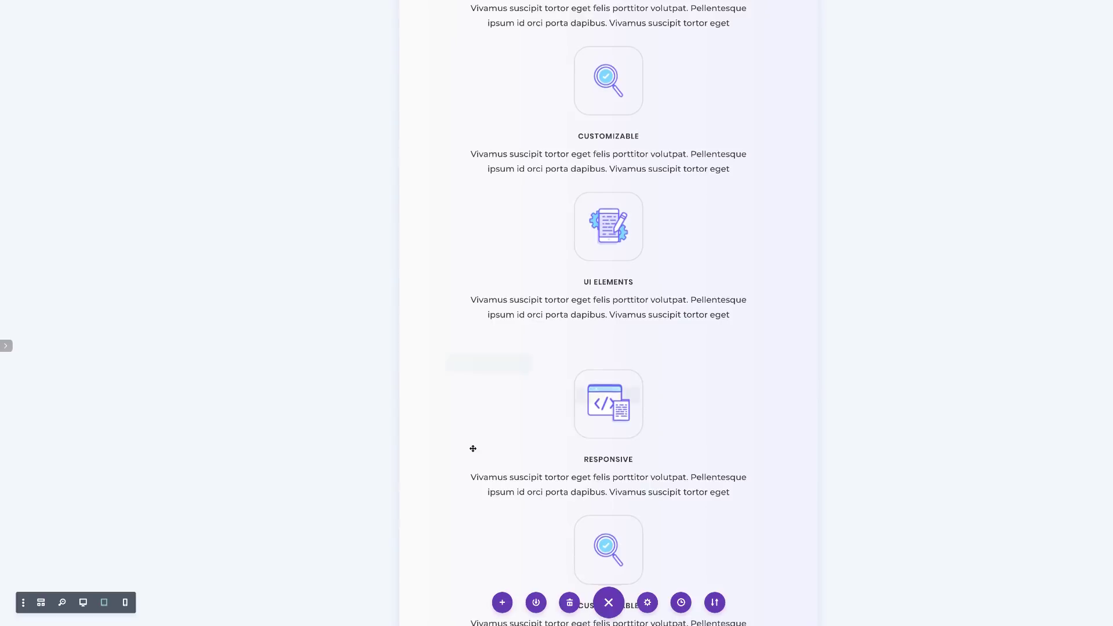
scroll(473, 448, "down", 20)
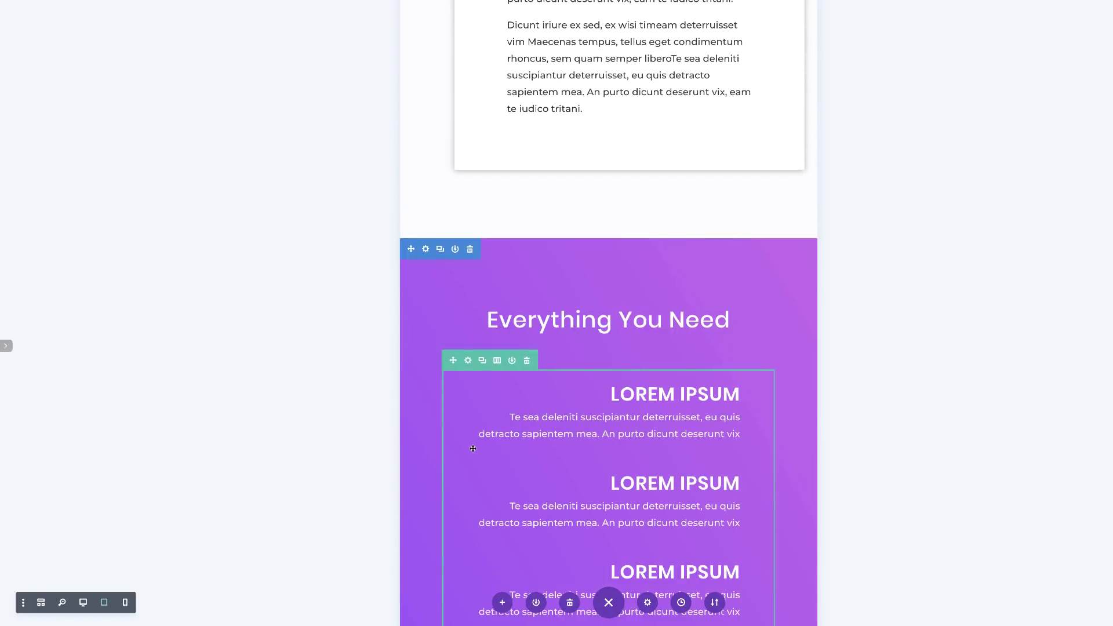
scroll(473, 449, "up", 5)
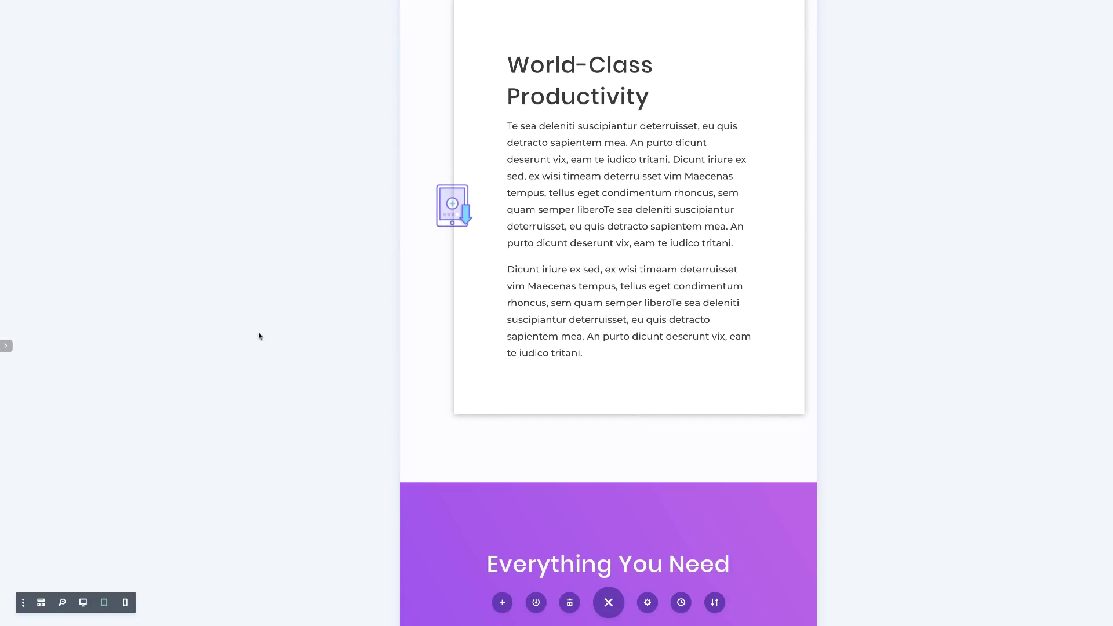